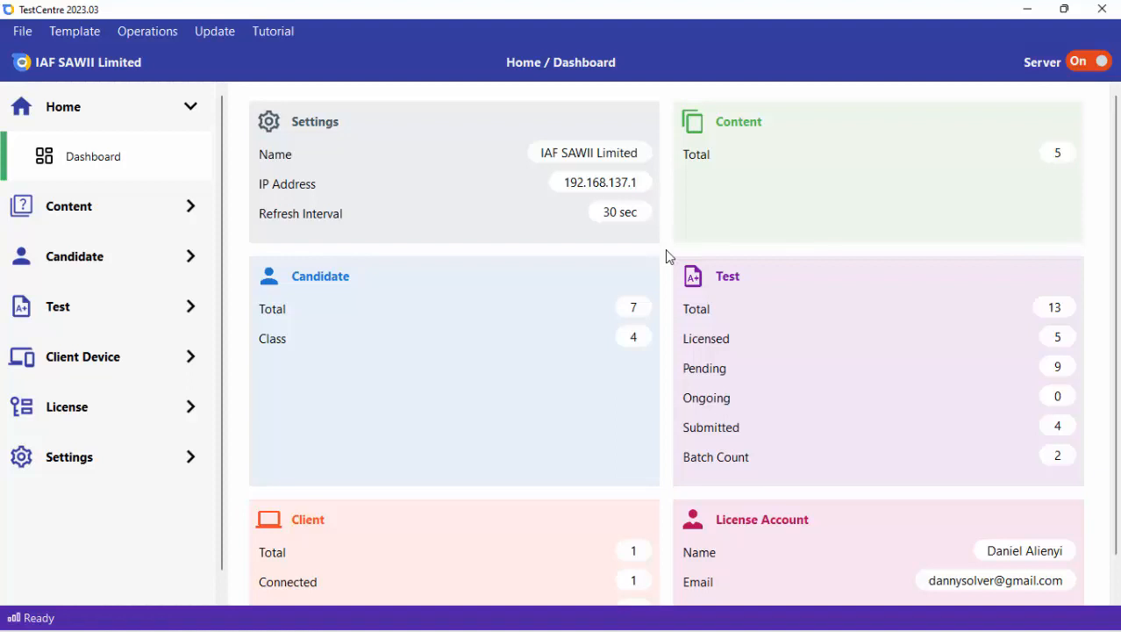
Open the test settings and set the Logout Button option to DISABLE.
{"action": "left_click", "coordinate": [120, 308]}
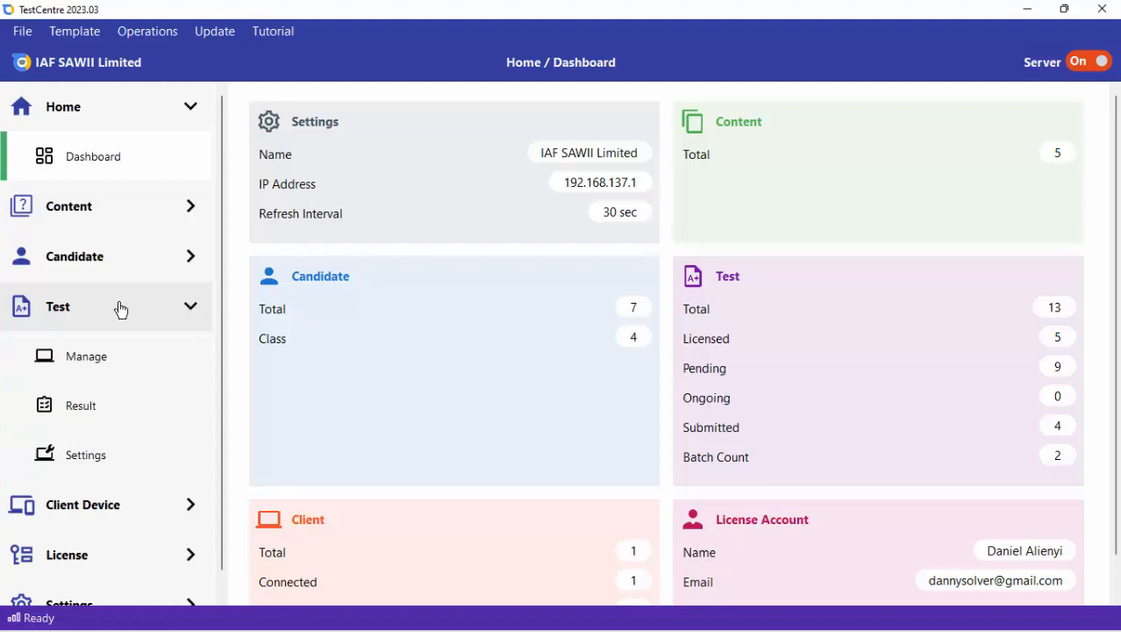
{"action": "left_click", "coordinate": [100, 464]}
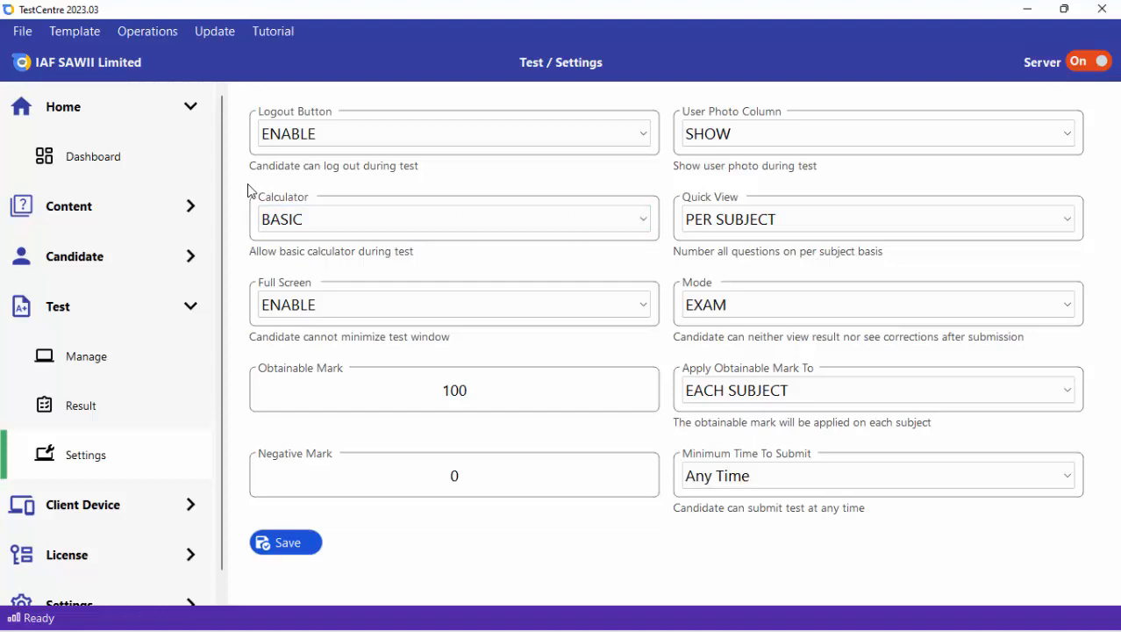
{"action": "left_click", "coordinate": [404, 131]}
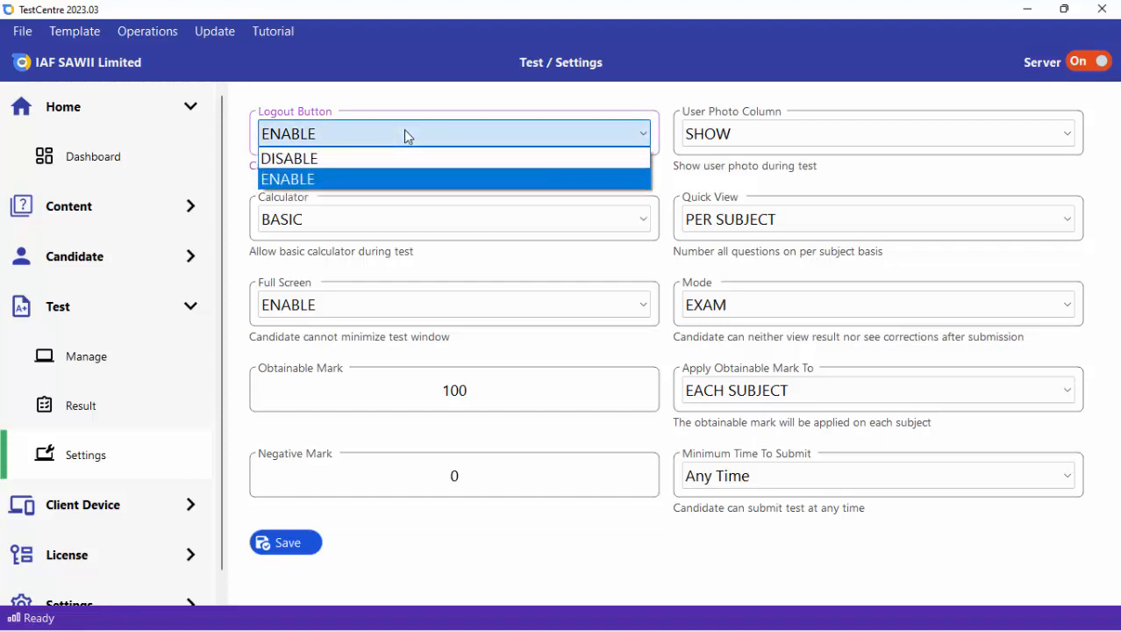
{"action": "left_click", "coordinate": [389, 185]}
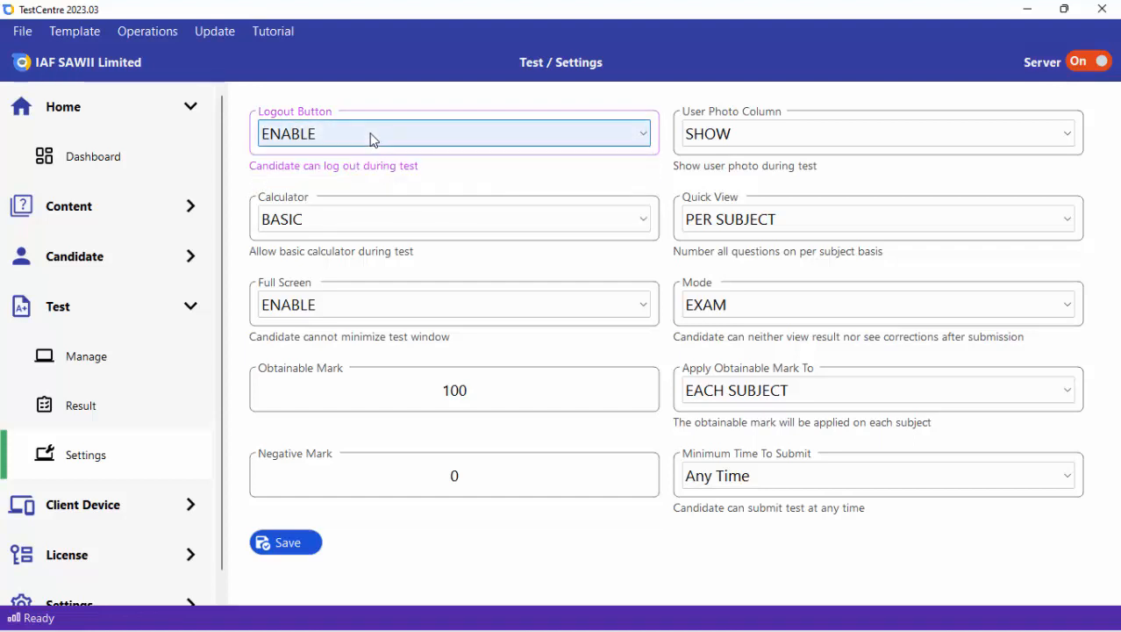
{"action": "left_click", "coordinate": [371, 138]}
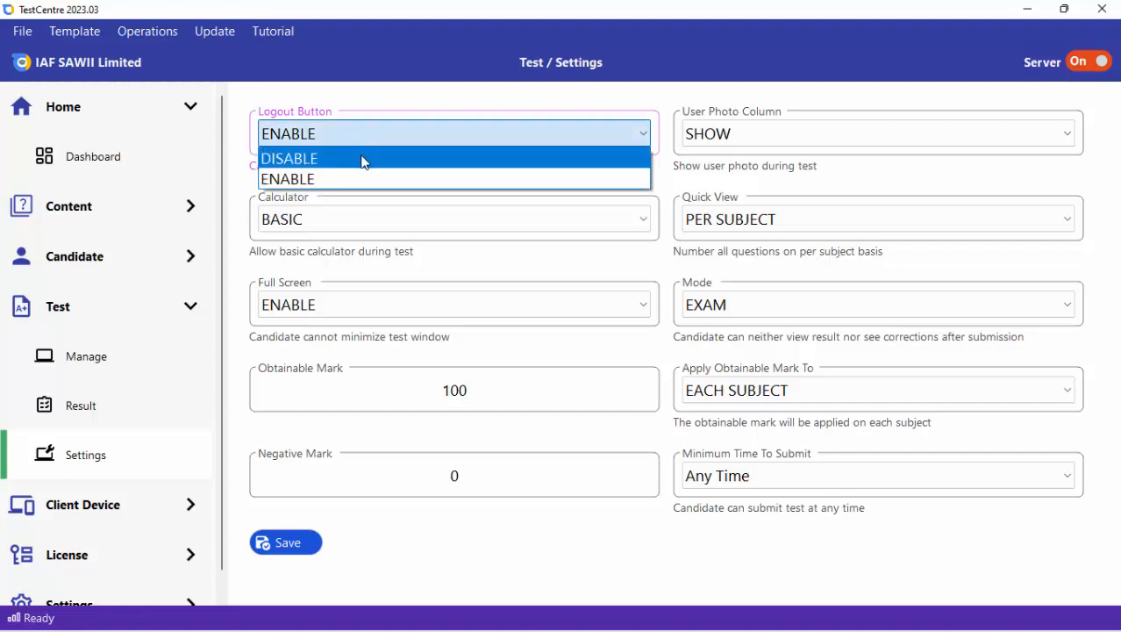
{"action": "left_click", "coordinate": [365, 160]}
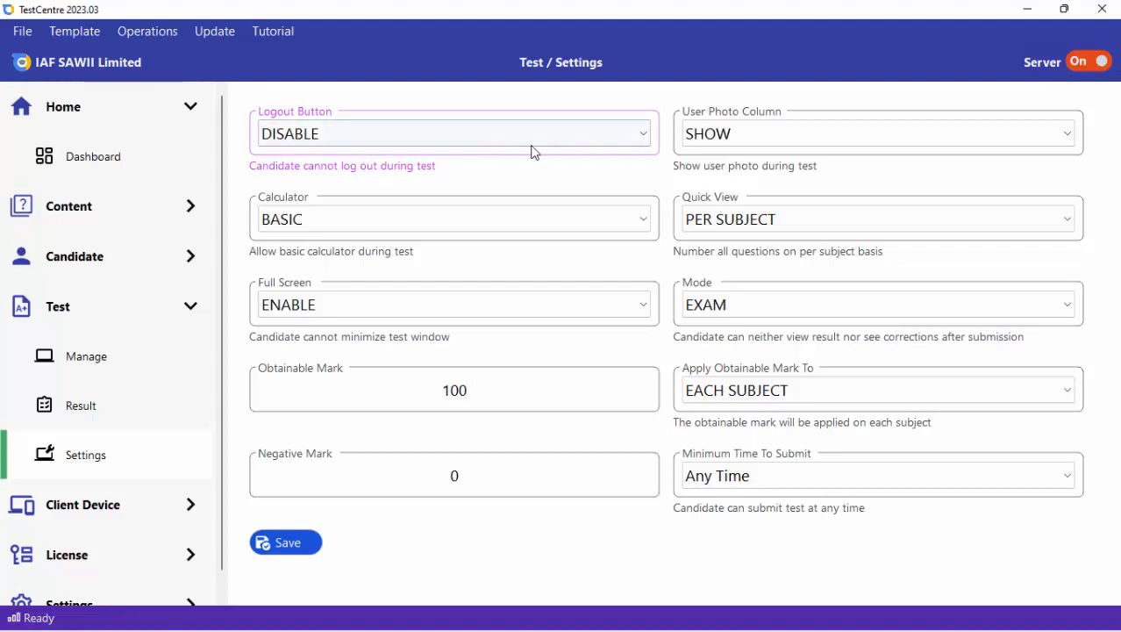
Review the available options for User Photo Column, Calculator and Quick View without changing them.
{"action": "left_click", "coordinate": [696, 144]}
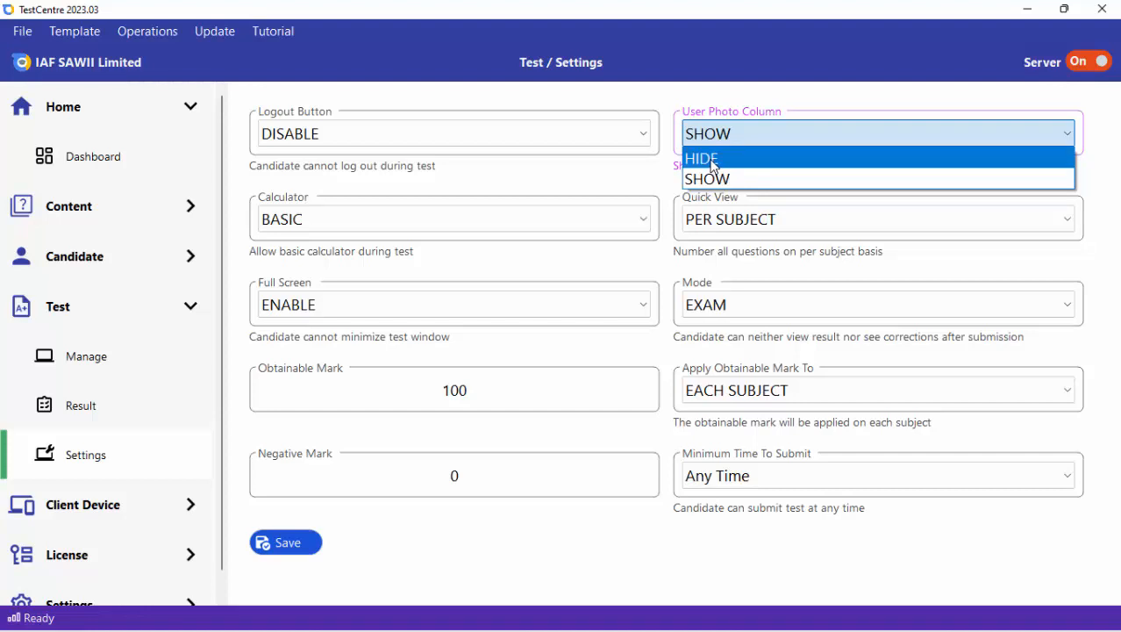
{"action": "left_click", "coordinate": [641, 172]}
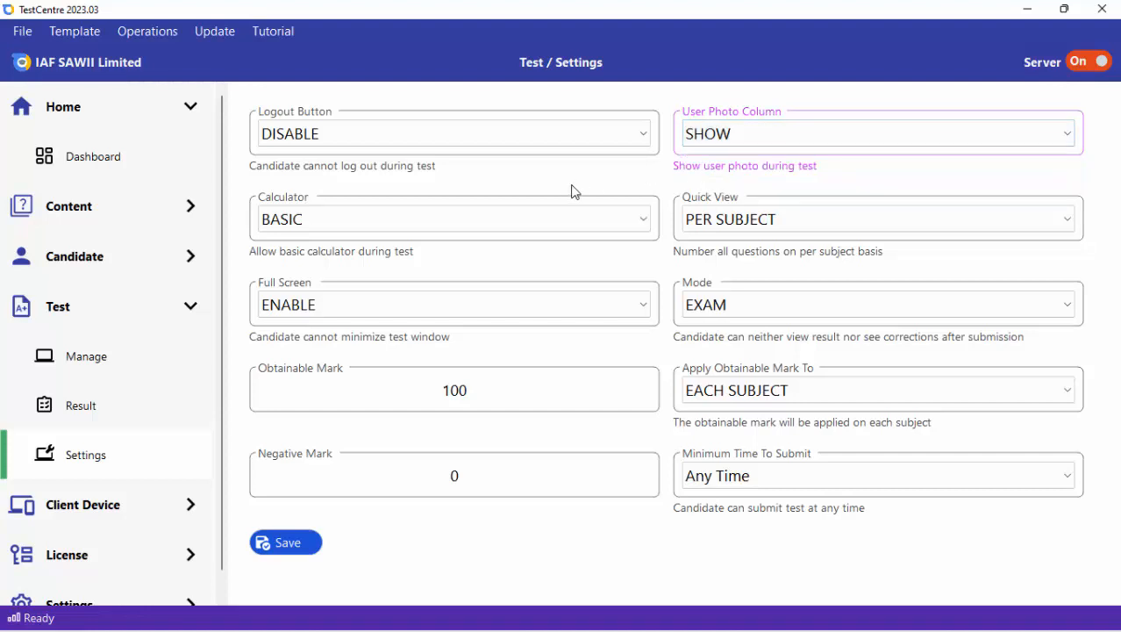
{"action": "left_click", "coordinate": [505, 221]}
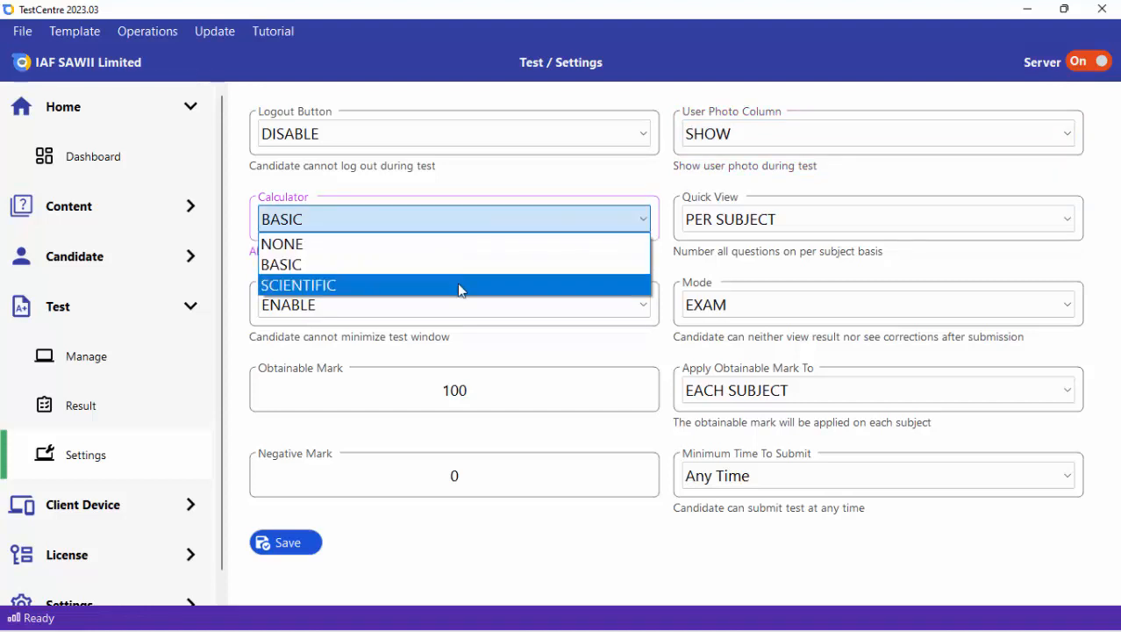
{"action": "left_click", "coordinate": [400, 191]}
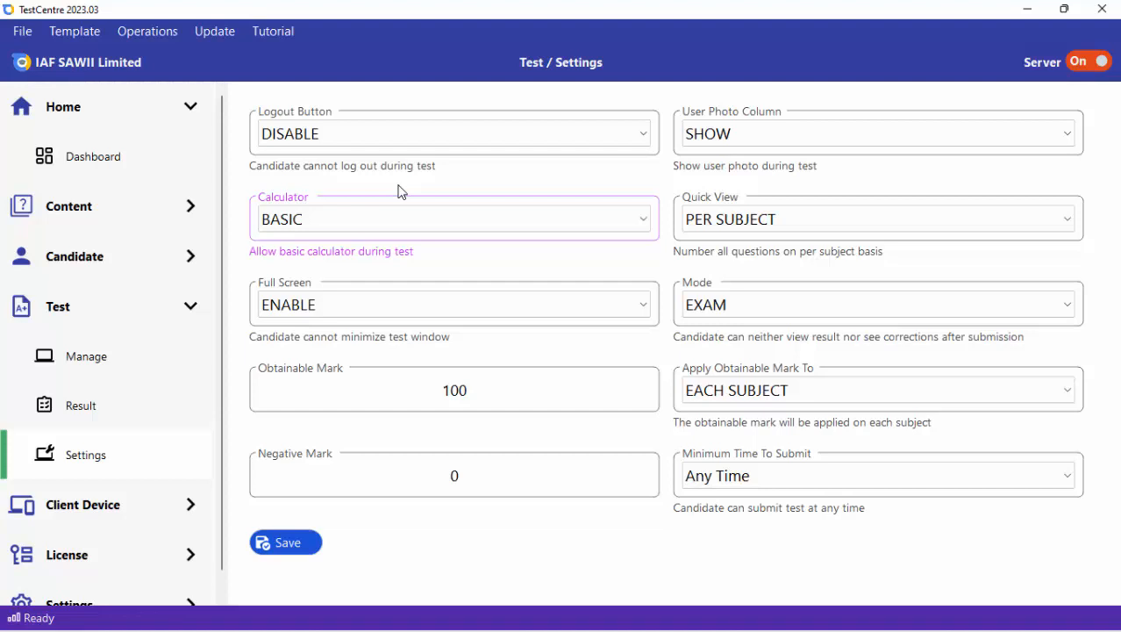
{"action": "left_click", "coordinate": [745, 227]}
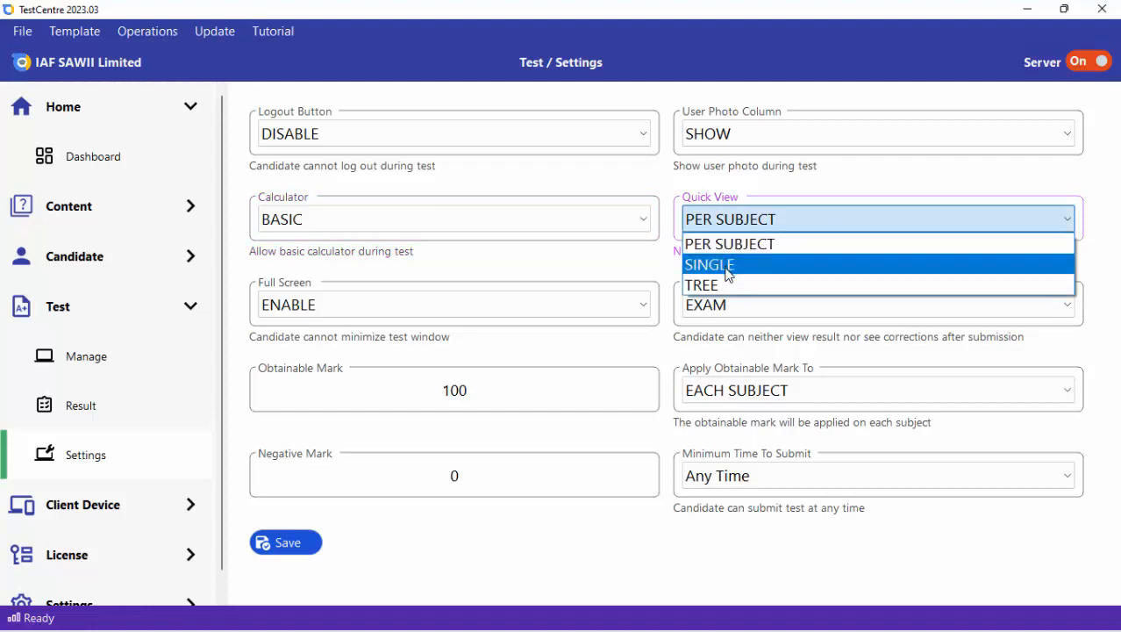
{"action": "left_click", "coordinate": [712, 245]}
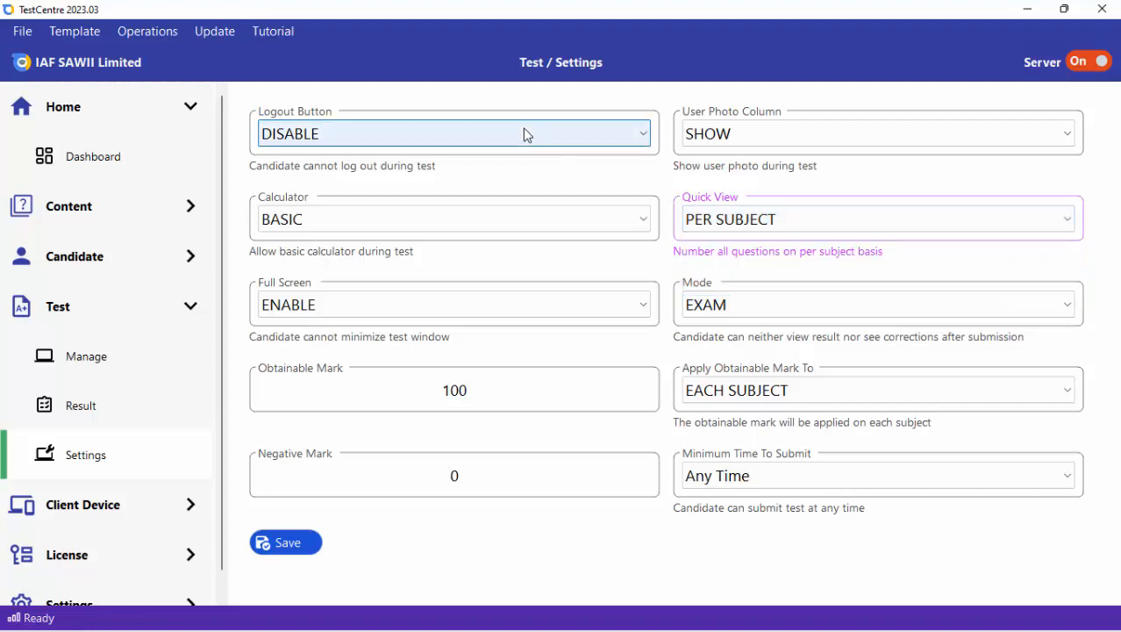
Set the Logout Button option back to ENABLE.
{"action": "left_click", "coordinate": [461, 138]}
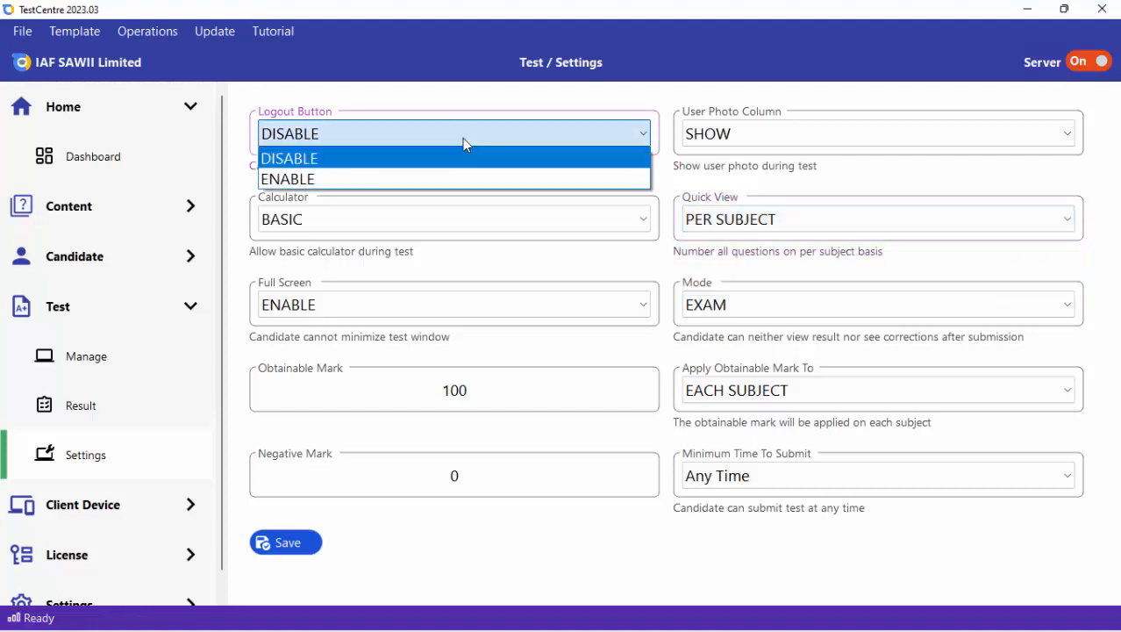
{"action": "left_click", "coordinate": [368, 179]}
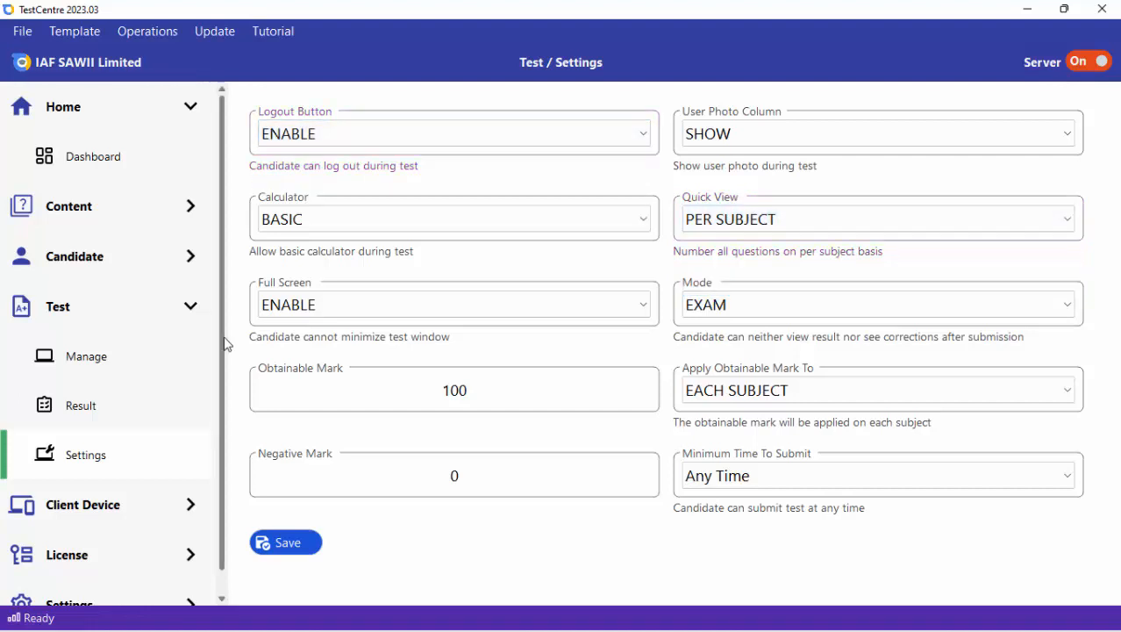
Open the test management list and filter it by the candidate's registration number.
{"action": "left_click", "coordinate": [105, 364]}
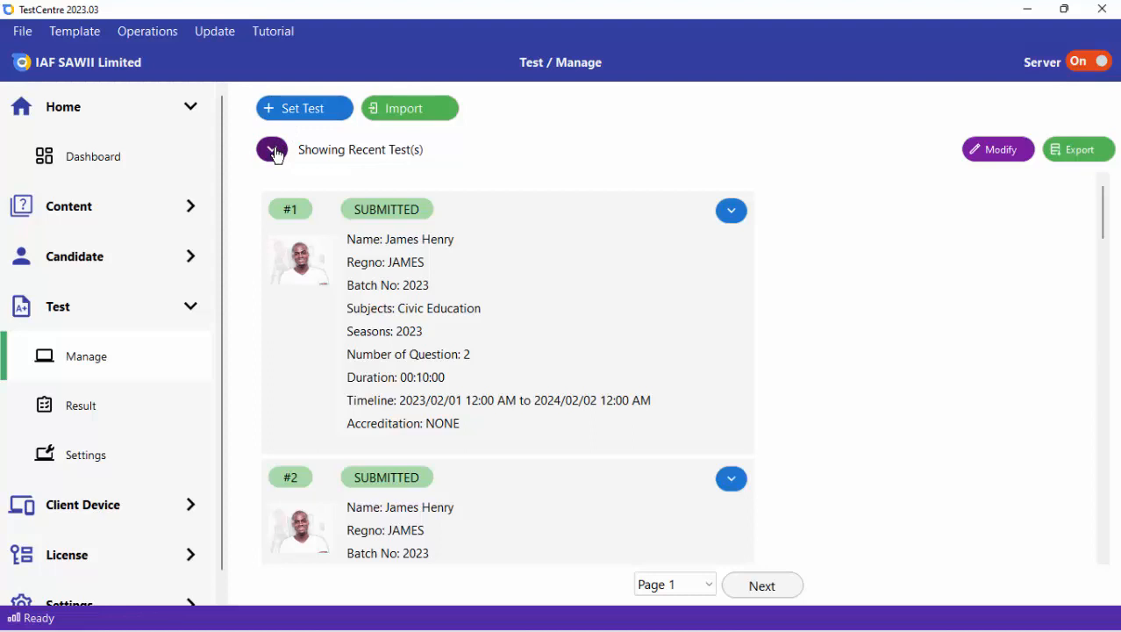
{"action": "left_click", "coordinate": [275, 152]}
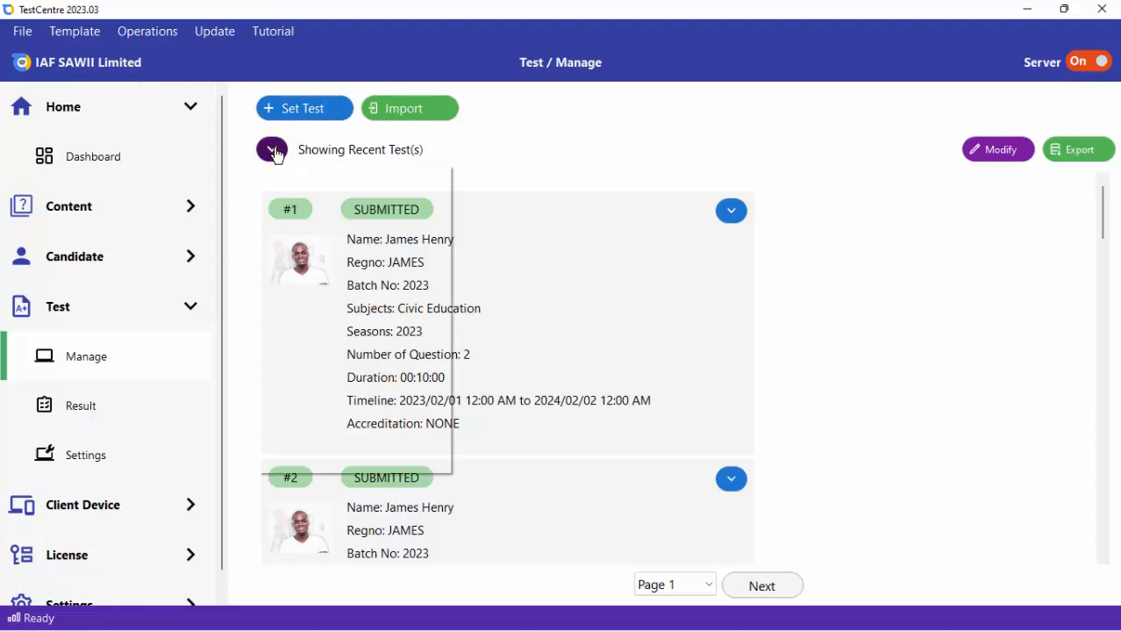
{"action": "left_click", "coordinate": [307, 206]}
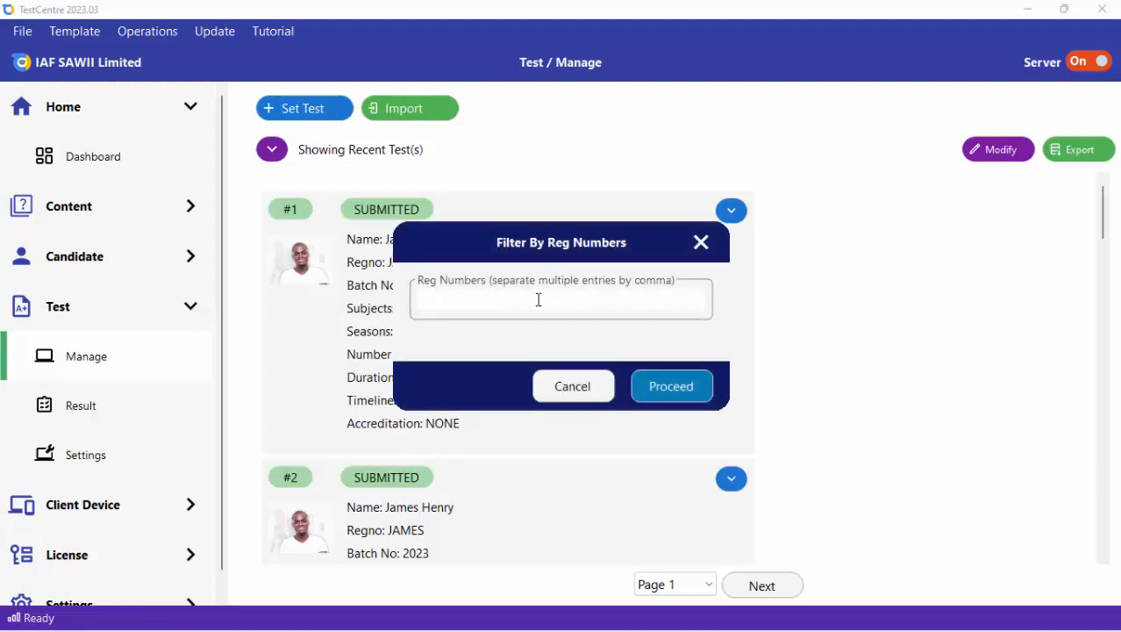
{"action": "type", "text": "CLARA"}
{"action": "left_click", "coordinate": [693, 390]}
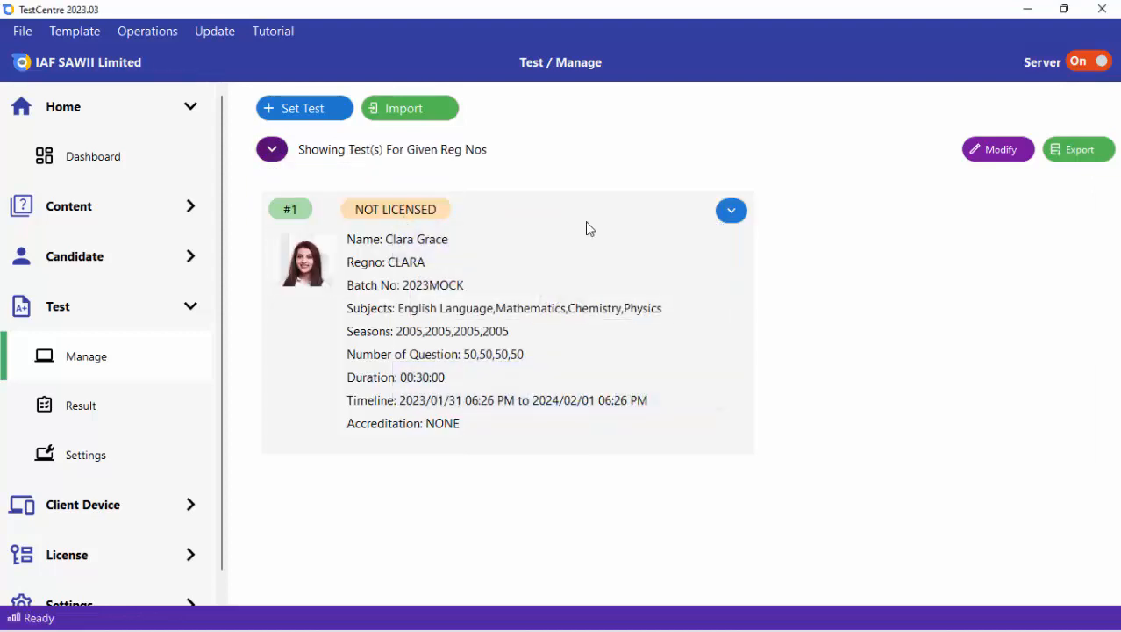
License the filtered candidate's test, entering the license account password to authorize it.
{"action": "left_click", "coordinate": [733, 222]}
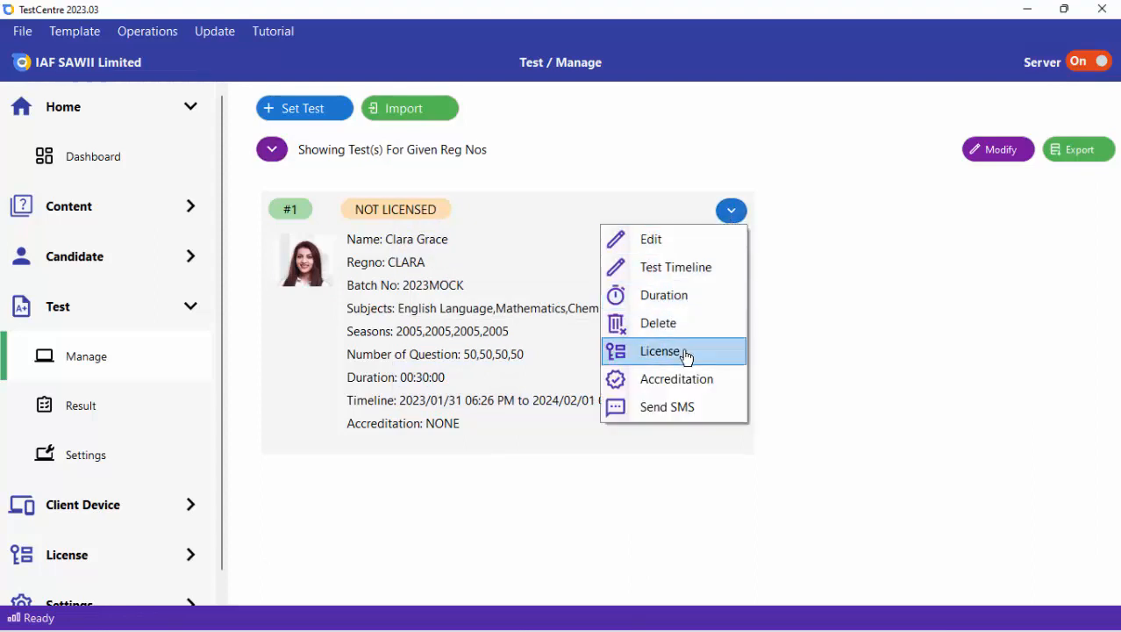
{"action": "left_click", "coordinate": [686, 358]}
{"action": "left_click", "coordinate": [549, 293]}
{"action": "type", "text": "*****"}
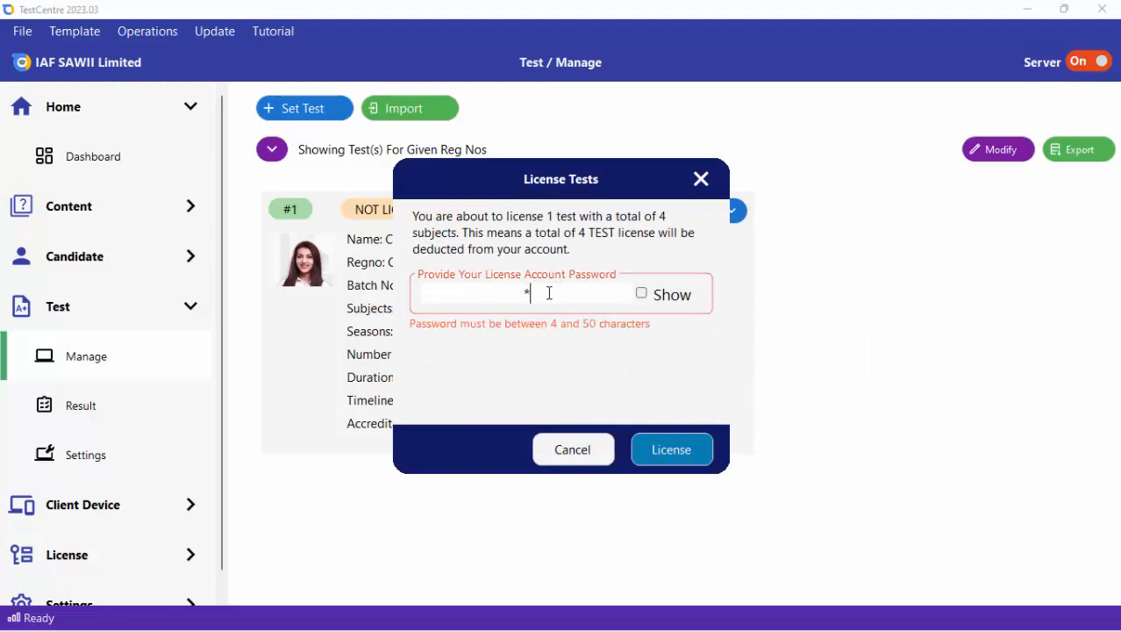
{"action": "type", "text": "***"}
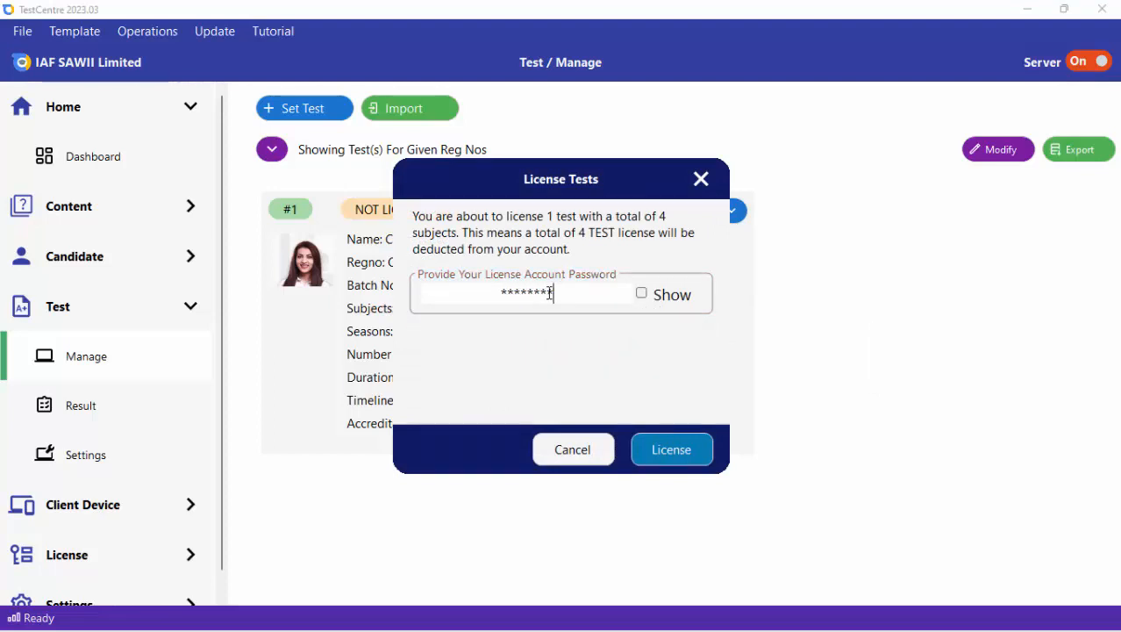
{"action": "left_click", "coordinate": [672, 449]}
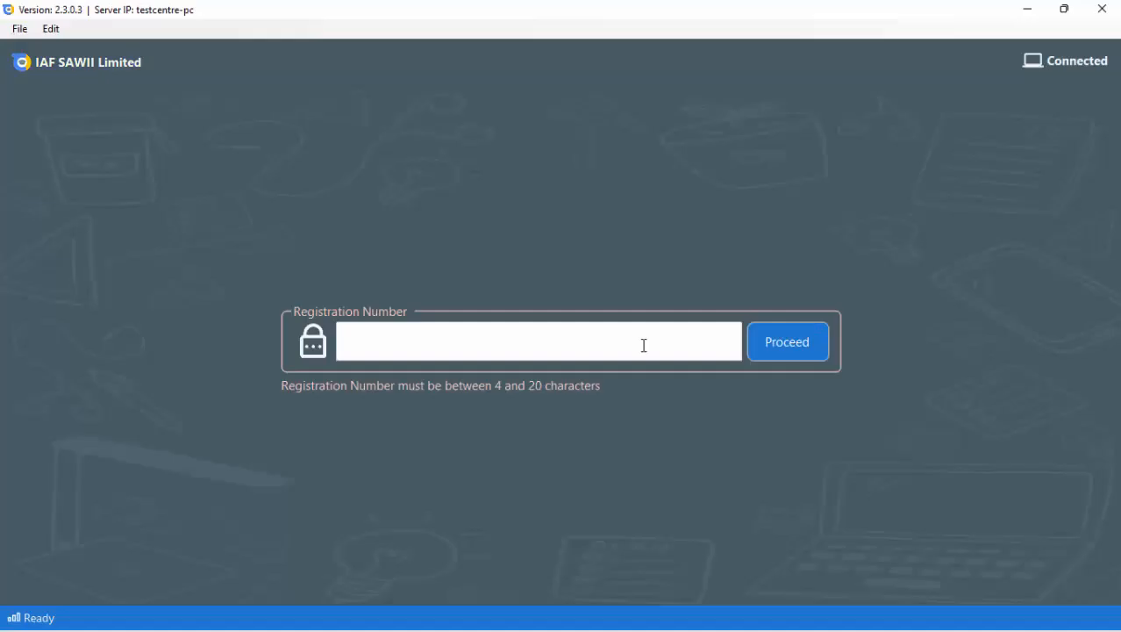
Switch to the test client, start the SSCE test with the candidate's registration number, and log out of it.
{"action": "left_click", "coordinate": [644, 346]}
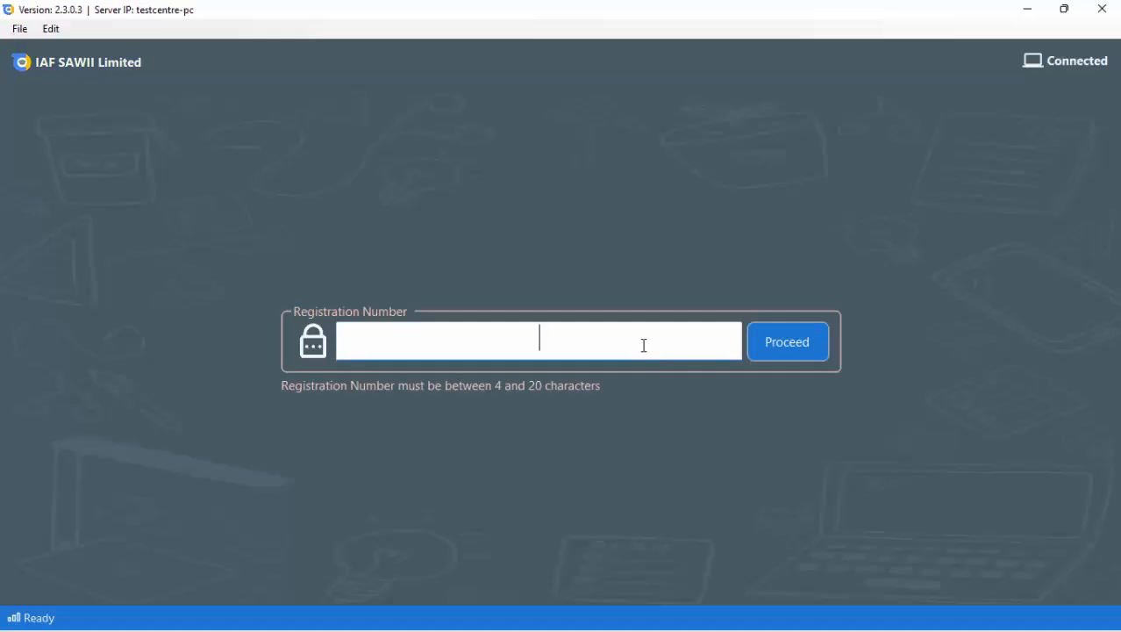
{"action": "type", "text": "CLARA"}
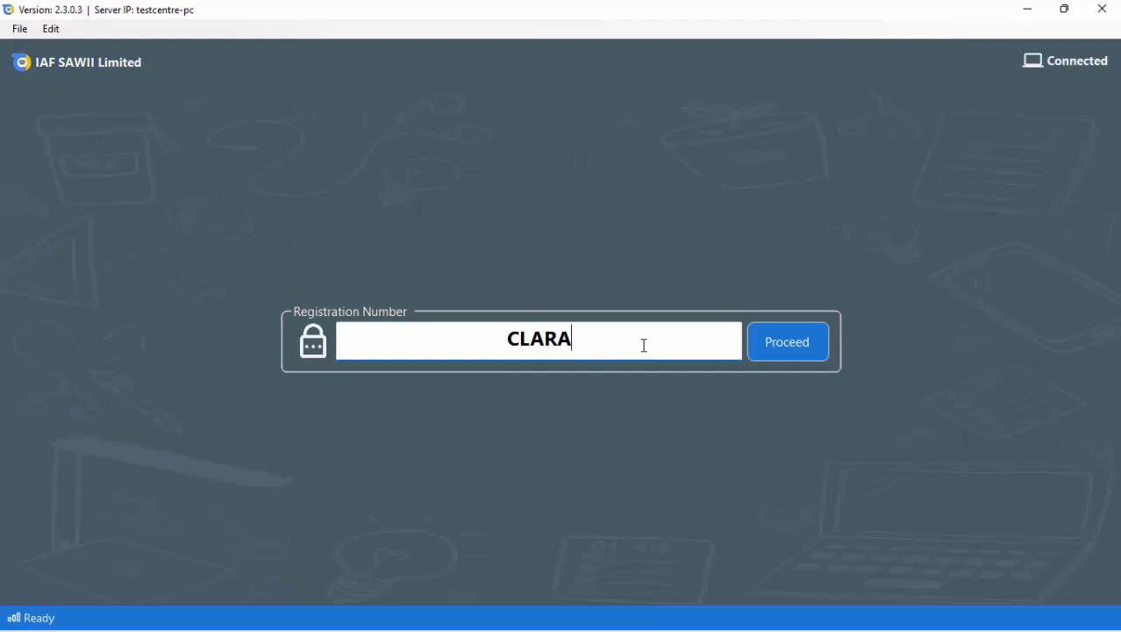
{"action": "left_click", "coordinate": [793, 352]}
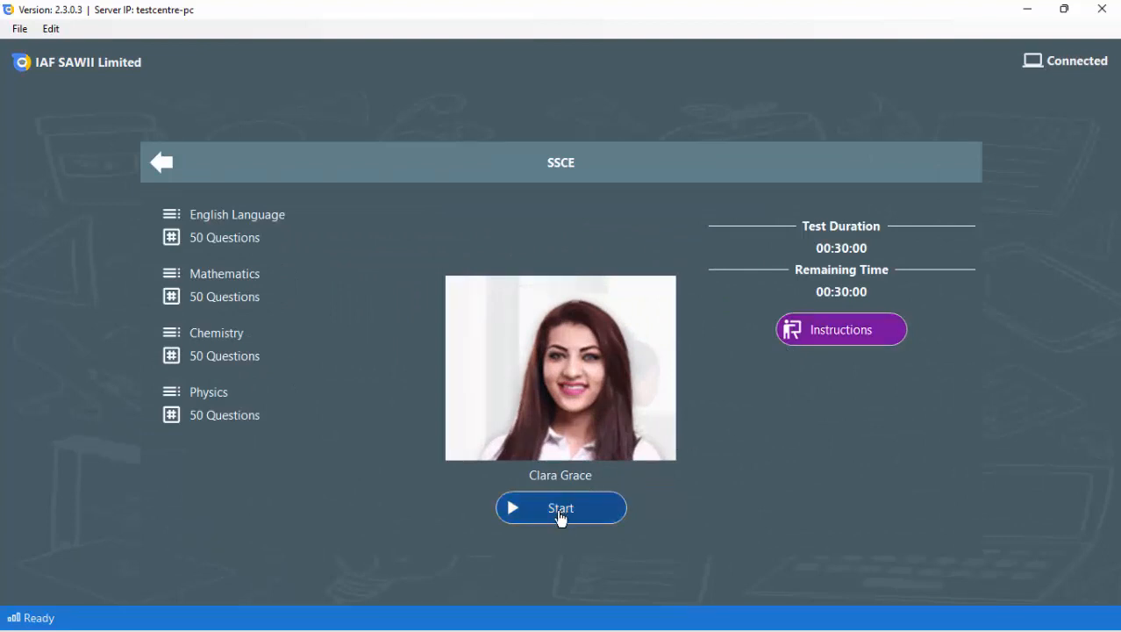
{"action": "left_click", "coordinate": [561, 518]}
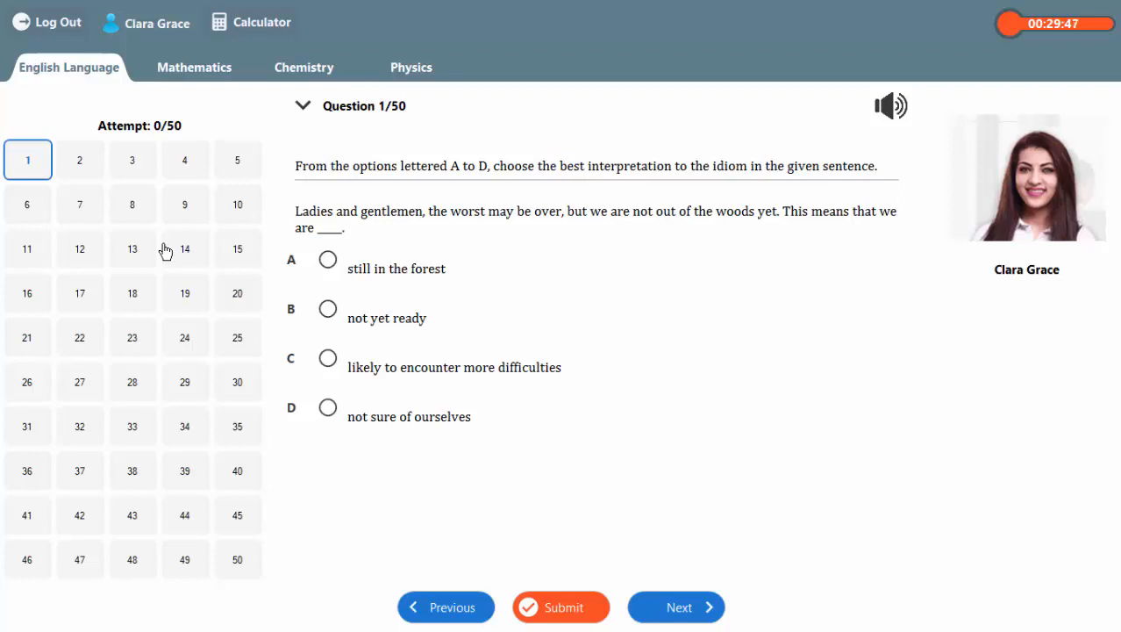
{"action": "left_click", "coordinate": [64, 25]}
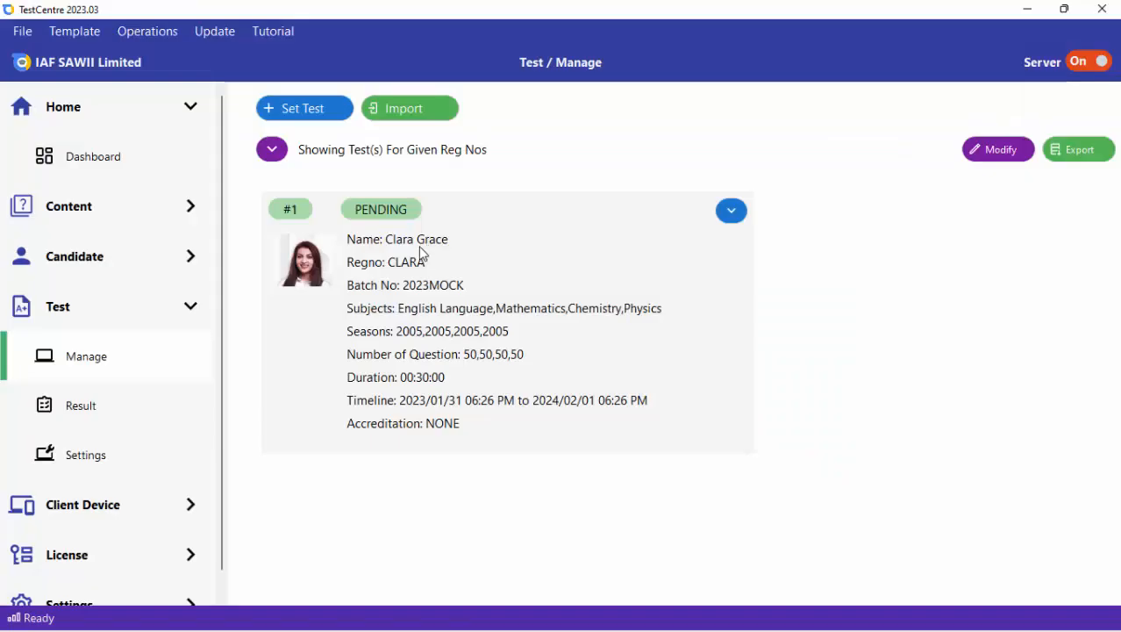
Back in the TestCentre server's test settings, set User Photo Column to HIDE and Quick View to SINGLE, and save.
{"action": "left_click", "coordinate": [103, 466]}
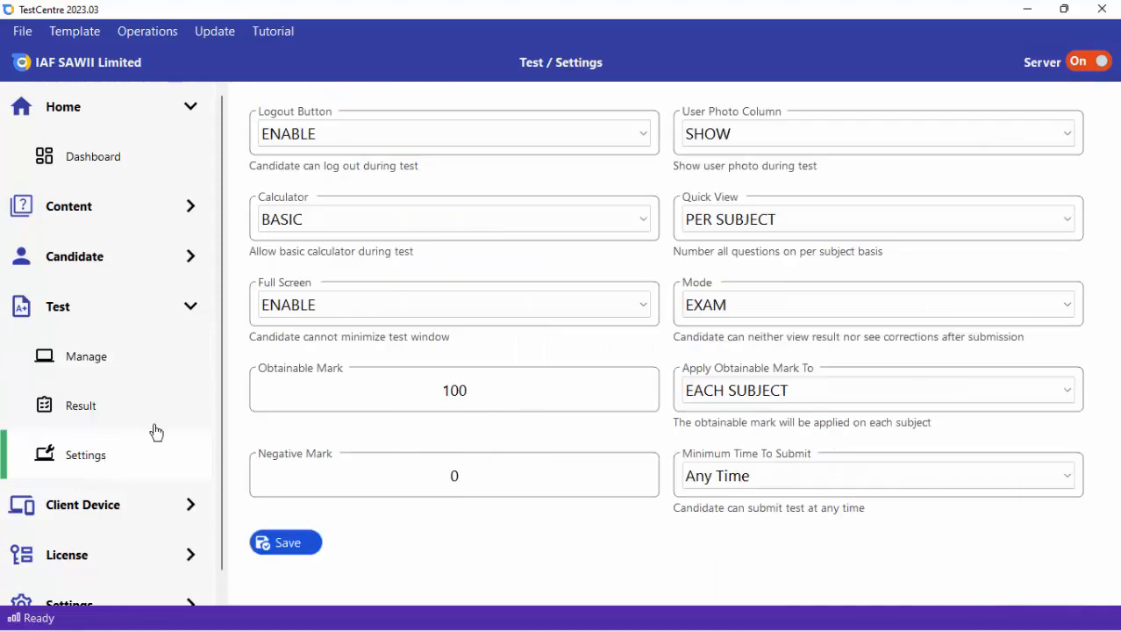
{"action": "left_click", "coordinate": [780, 135]}
{"action": "left_click", "coordinate": [728, 159]}
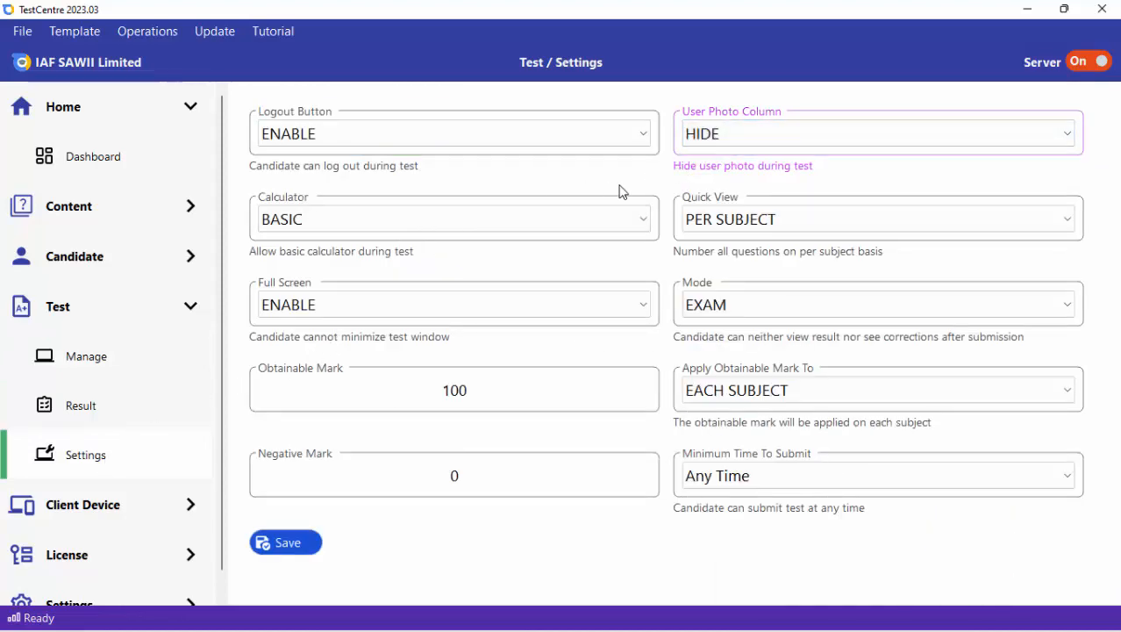
{"action": "left_click", "coordinate": [732, 225]}
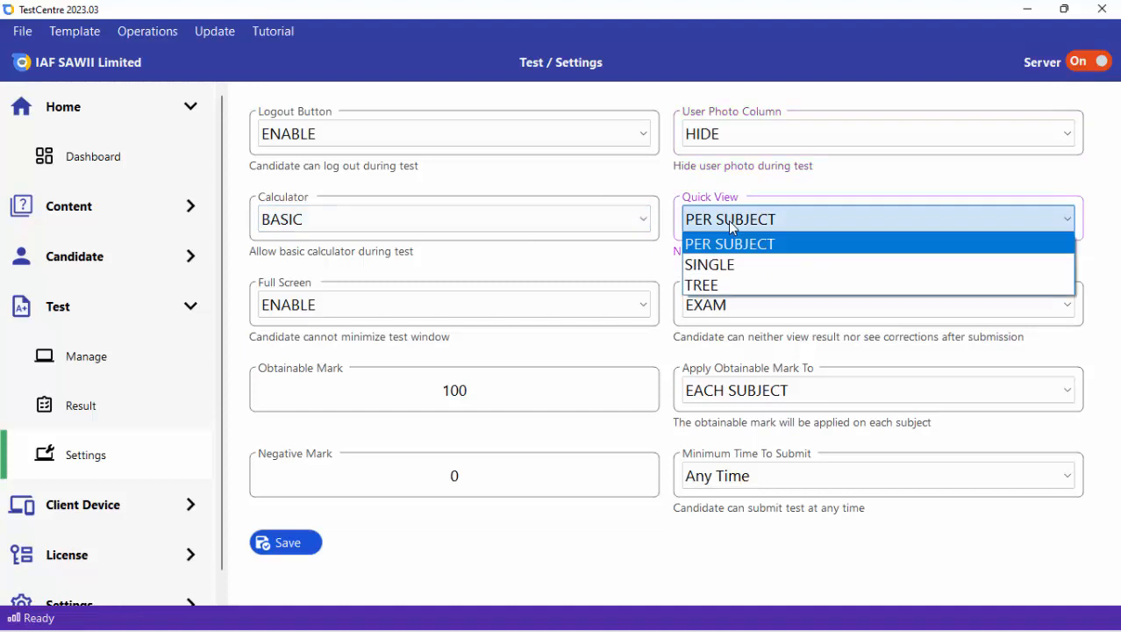
{"action": "left_click", "coordinate": [716, 264]}
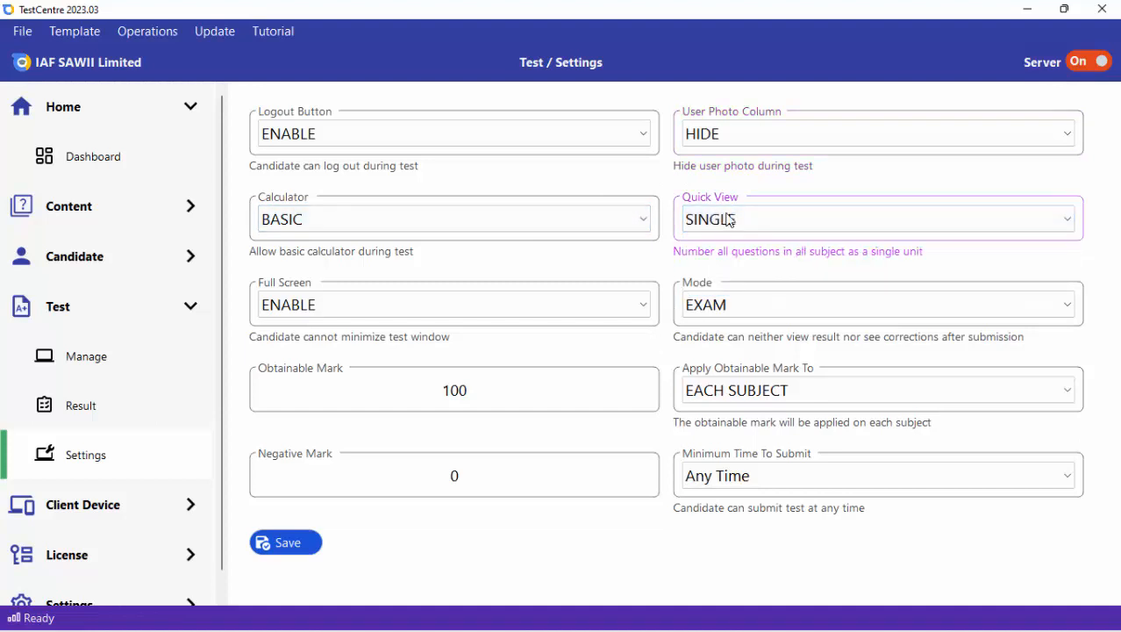
{"action": "left_click", "coordinate": [300, 543]}
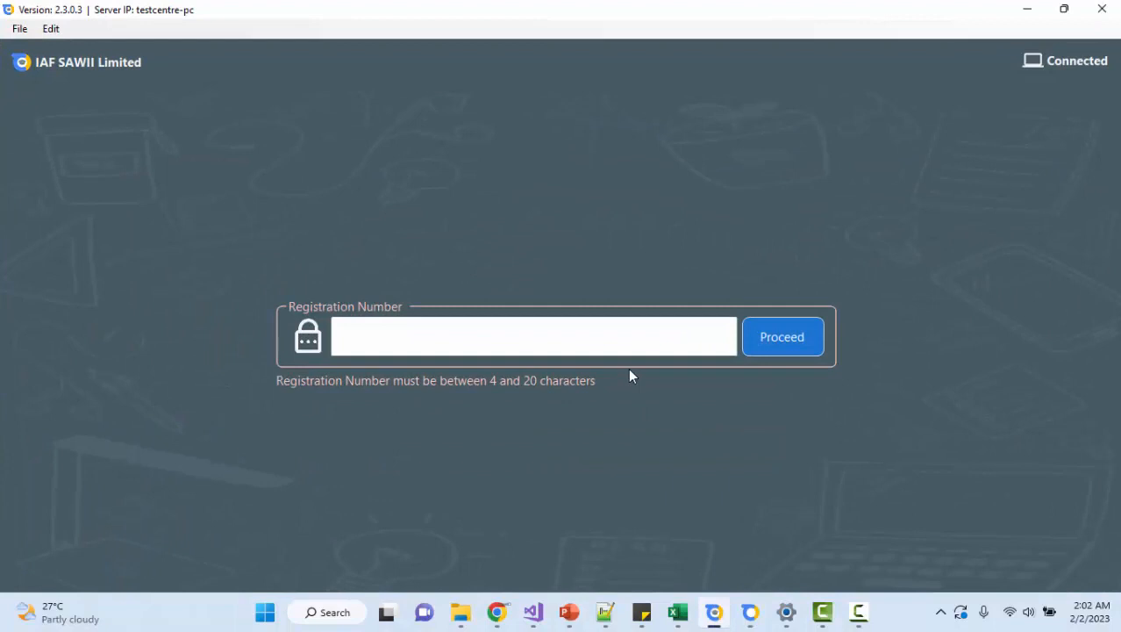
Switch to the test client and sign in again with the candidate's registration number.
{"action": "left_click", "coordinate": [580, 333]}
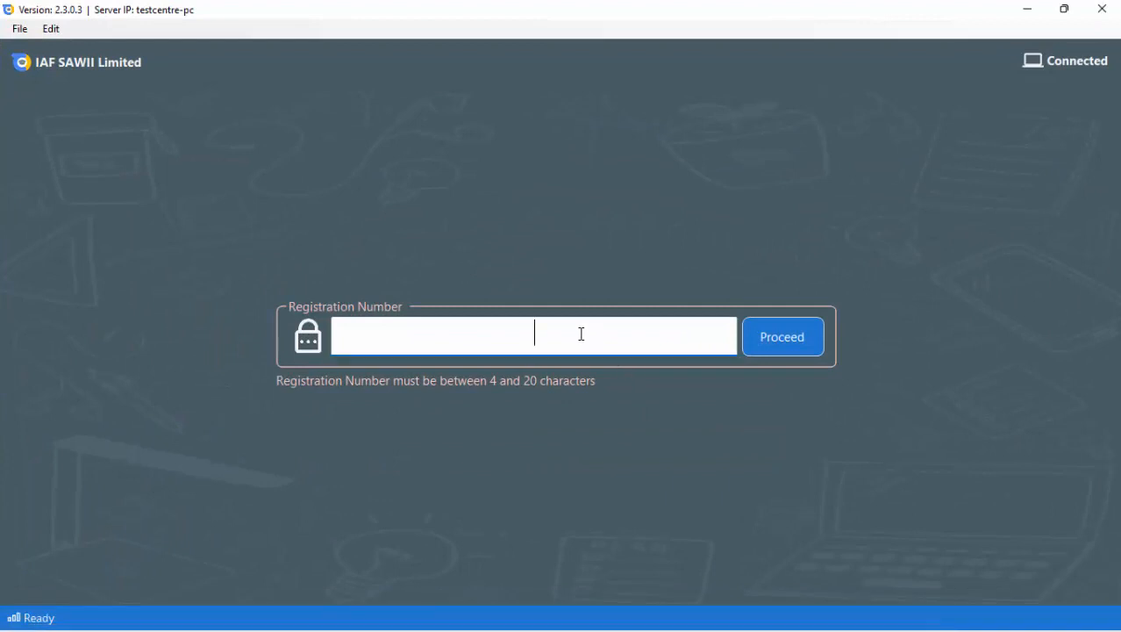
{"action": "type", "text": "CLARA"}
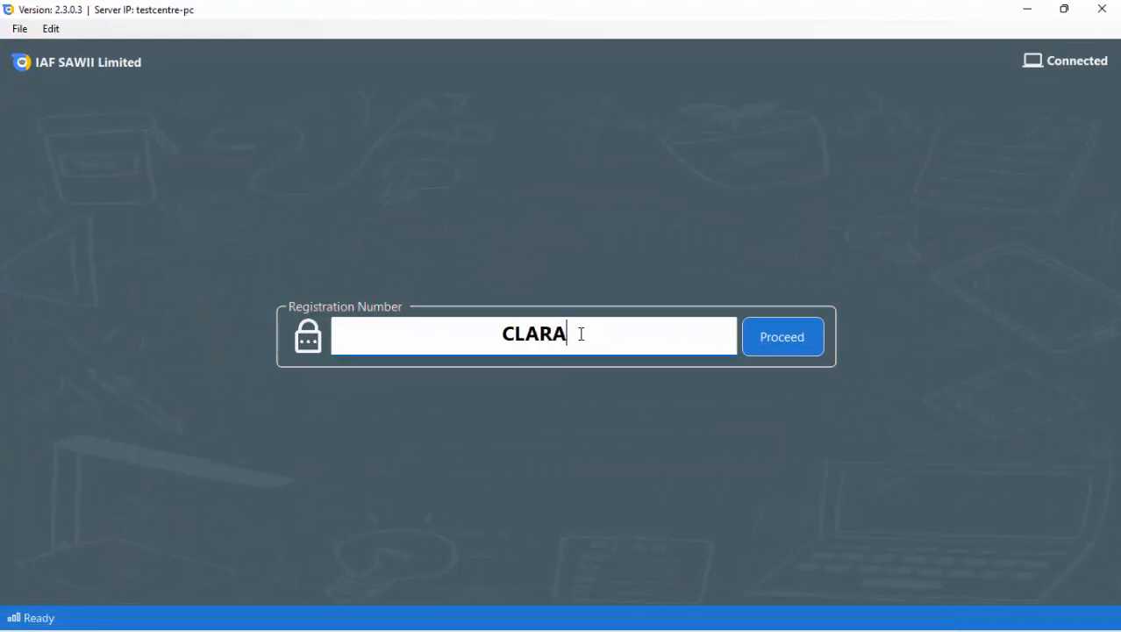
{"action": "left_click", "coordinate": [745, 351]}
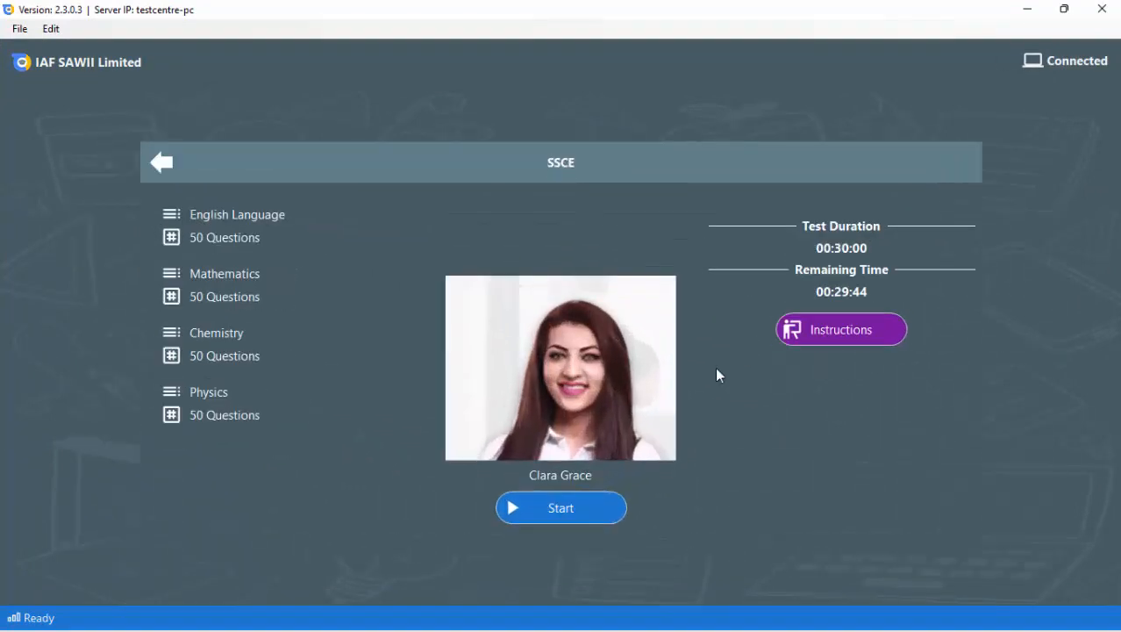
Start the SSCE test and look through the question numbering in the quick view.
{"action": "left_click", "coordinate": [580, 511]}
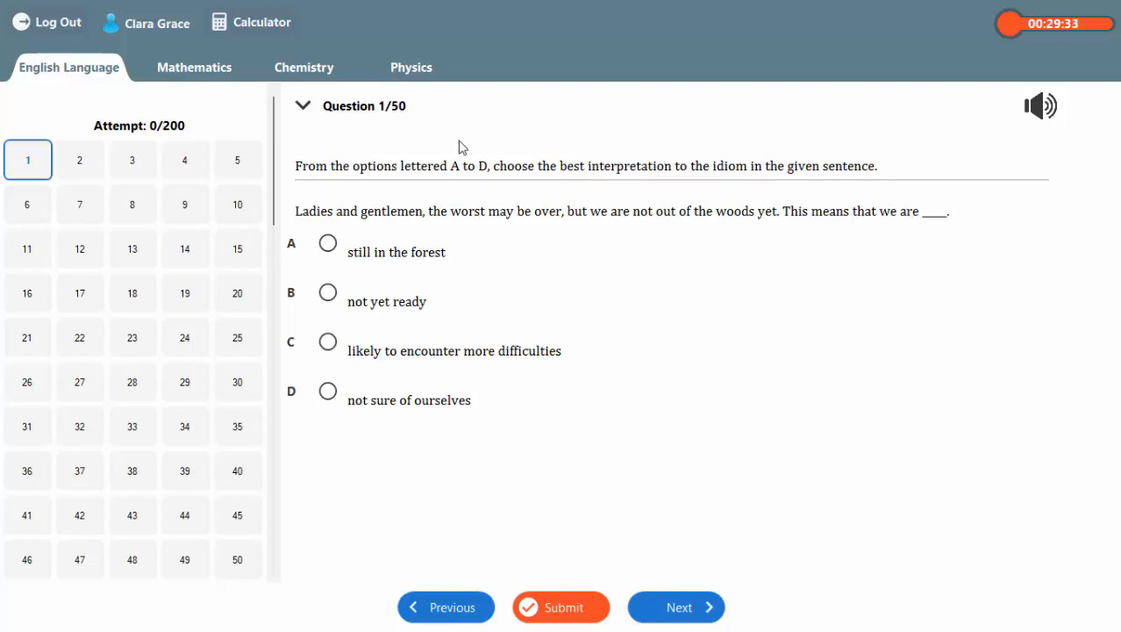
{"action": "scroll", "coordinate": [263, 180], "scroll_direction": "down", "scroll_amount": 4}
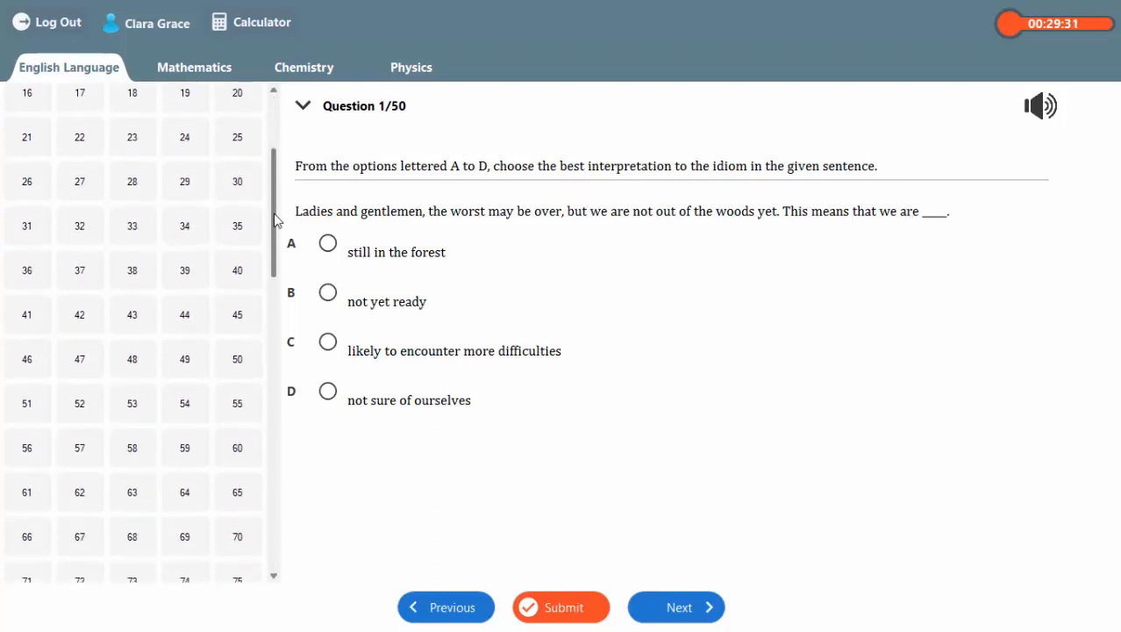
{"action": "scroll", "coordinate": [272, 171], "scroll_direction": "up", "scroll_amount": 4}
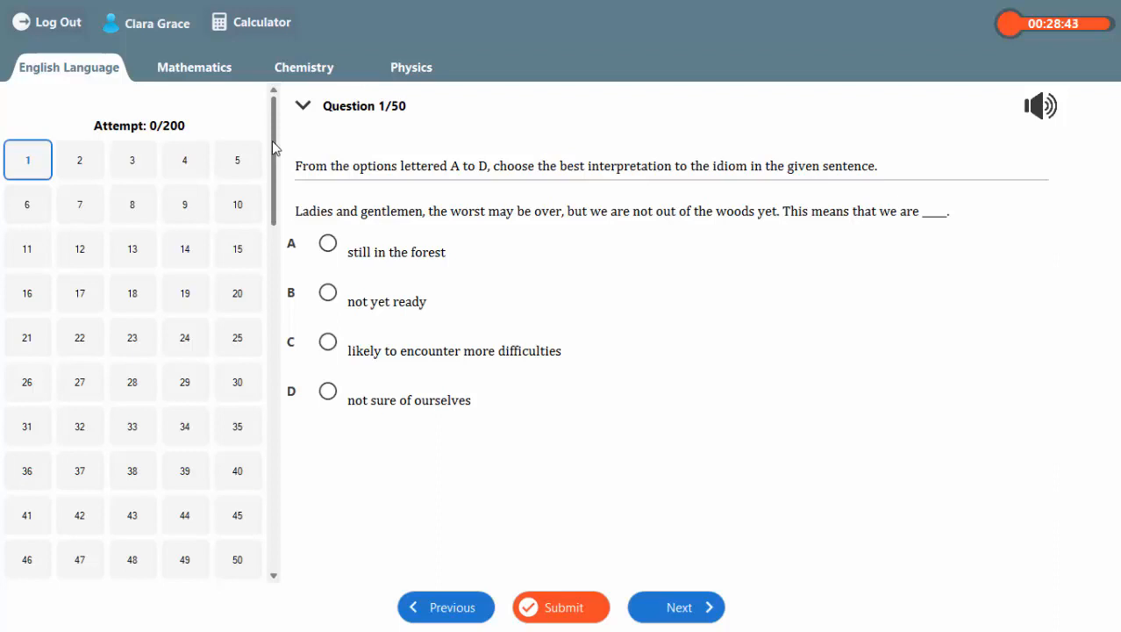
{"action": "mouse_move", "coordinate": [273, 145]}
{"action": "left_mouse_down"}
{"action": "mouse_move", "coordinate": [277, 178]}
{"action": "mouse_move", "coordinate": [277, 139]}
{"action": "left_mouse_up"}
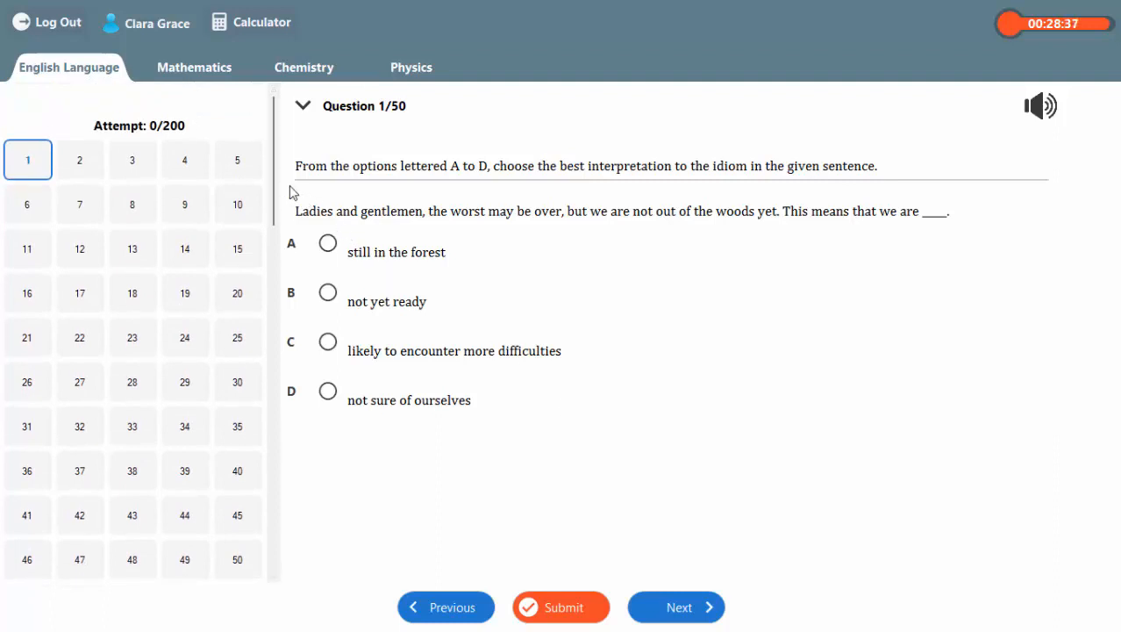
{"action": "mouse_move", "coordinate": [274, 171]}
{"action": "left_mouse_down"}
{"action": "mouse_move", "coordinate": [275, 203]}
{"action": "mouse_move", "coordinate": [272, 165]}
{"action": "left_mouse_up"}
{"action": "left_click", "coordinate": [272, 451]}
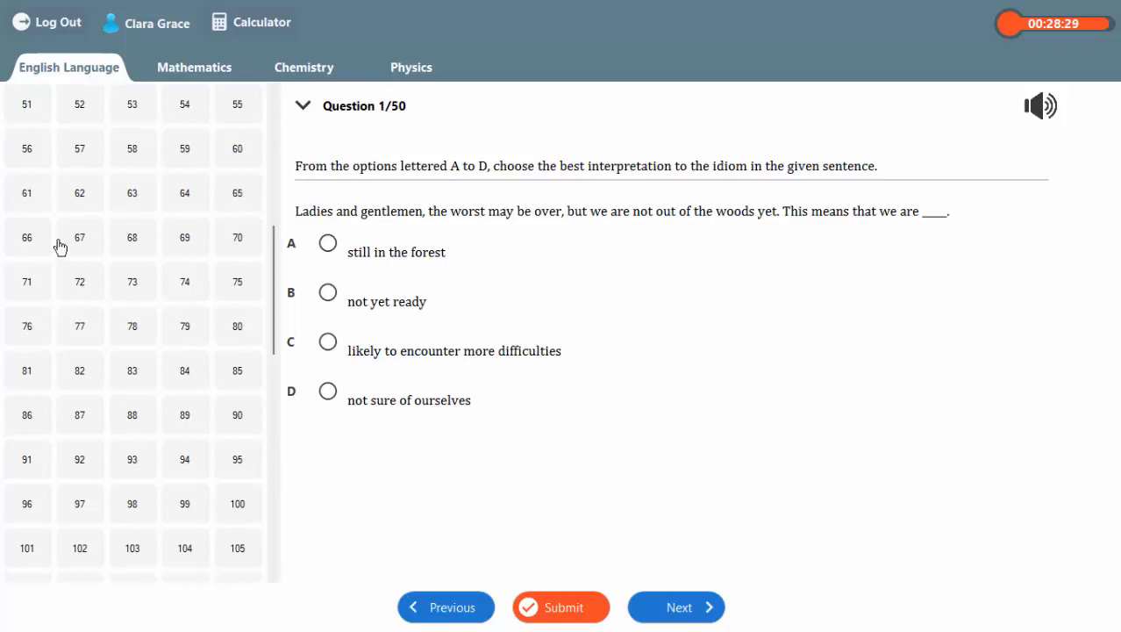
Jump to questions 61, 59 and 50 through the quick view to check navigation between Mathematics and English Language.
{"action": "left_click", "coordinate": [30, 193]}
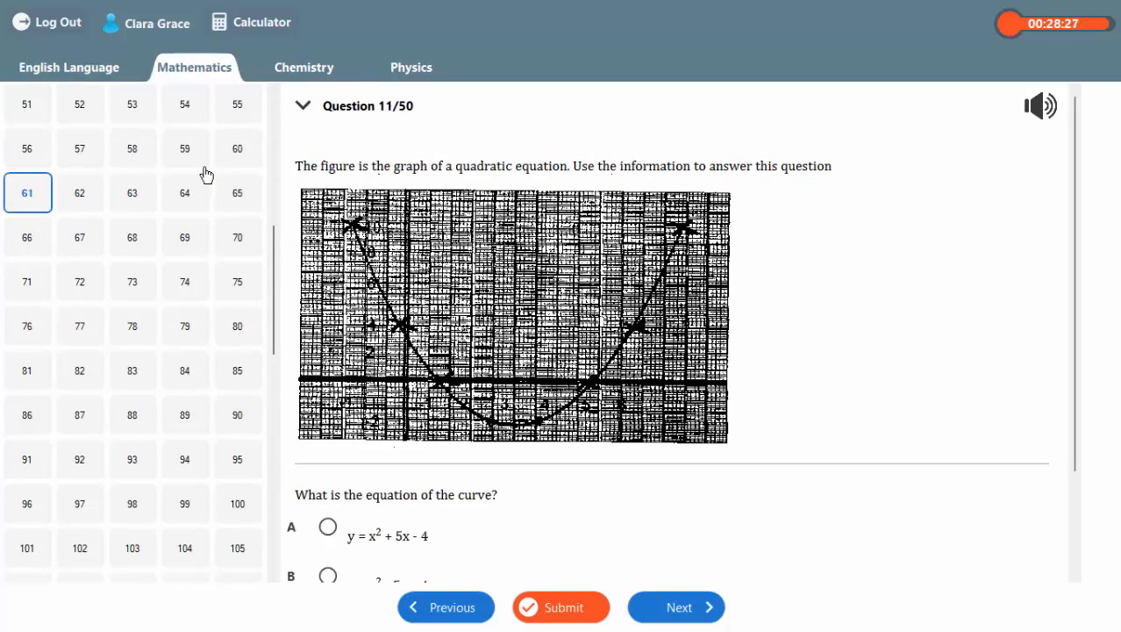
{"action": "left_click", "coordinate": [180, 160]}
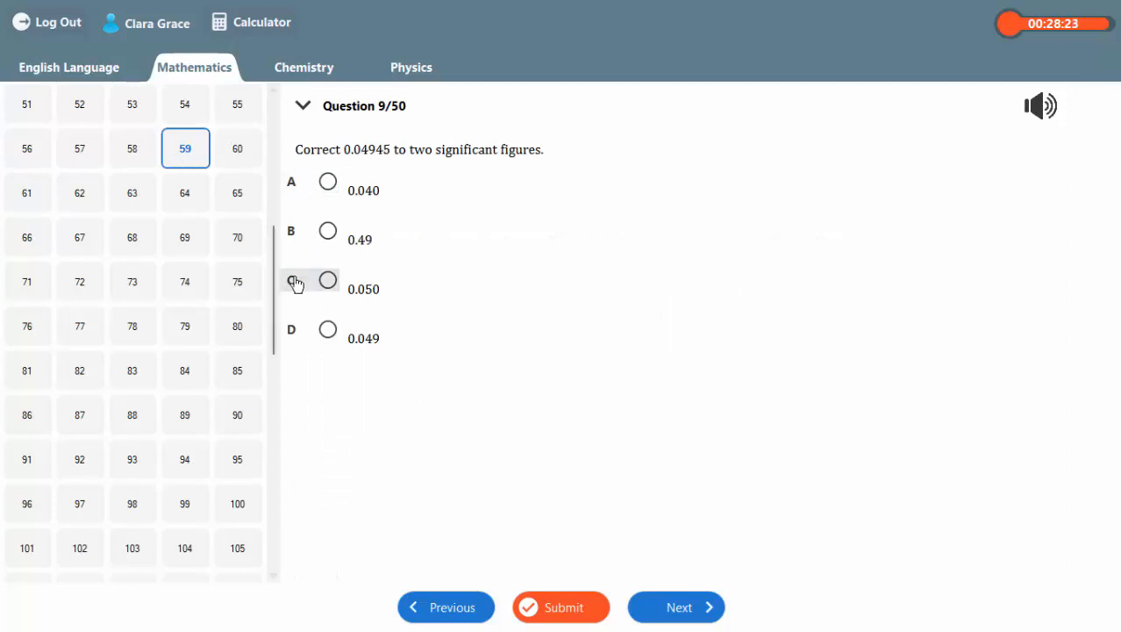
{"action": "scroll", "coordinate": [279, 299], "scroll_direction": "up", "scroll_amount": 3}
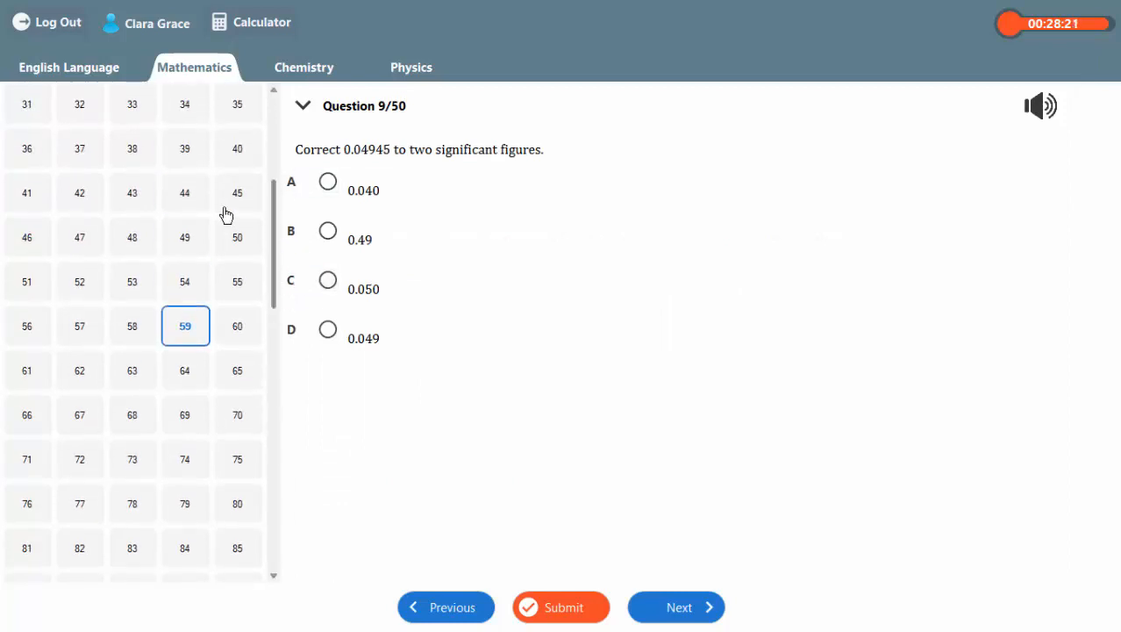
{"action": "left_click", "coordinate": [237, 238]}
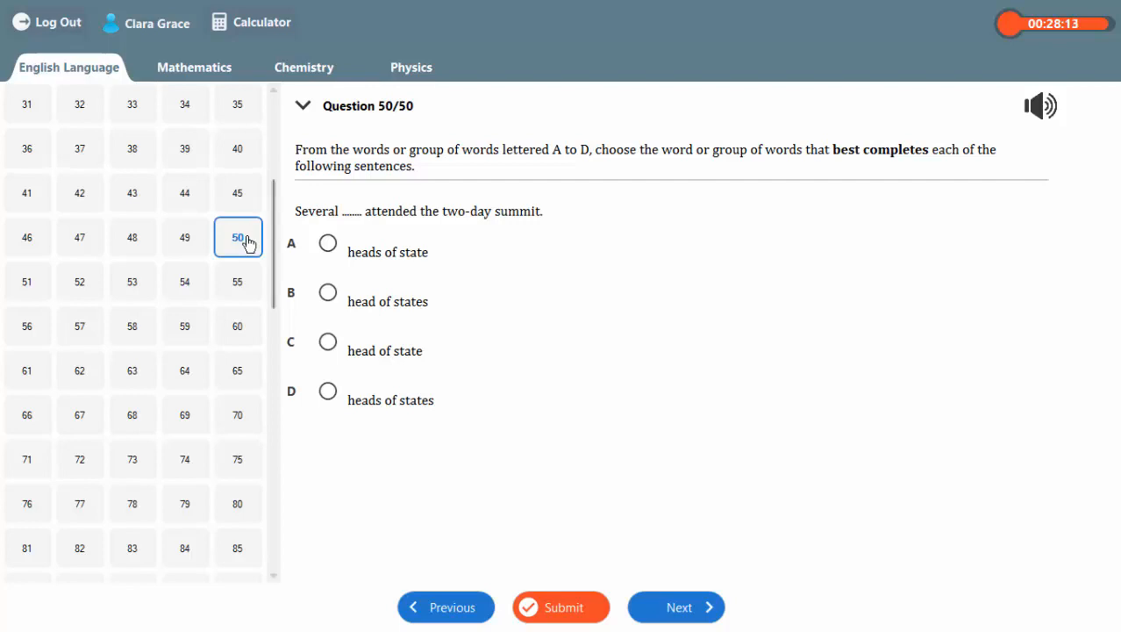
Move back and forward from question 50 into Mathematics, return to the start of the quick view, and log out of the test.
{"action": "left_click", "coordinate": [449, 608]}
{"action": "left_click", "coordinate": [706, 607]}
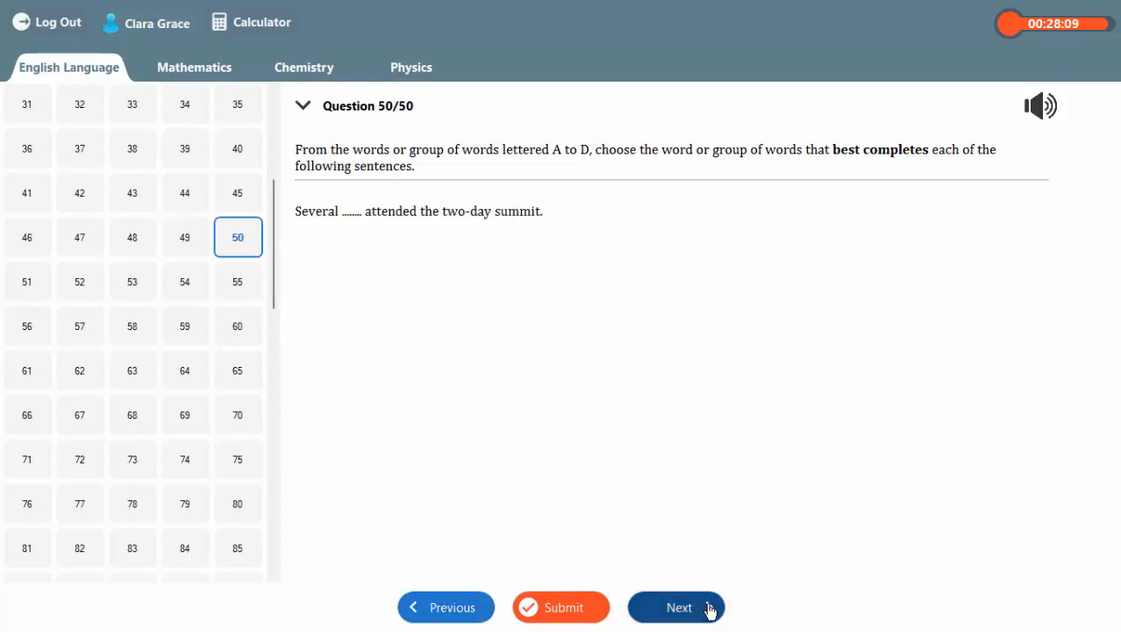
{"action": "left_click", "coordinate": [710, 608]}
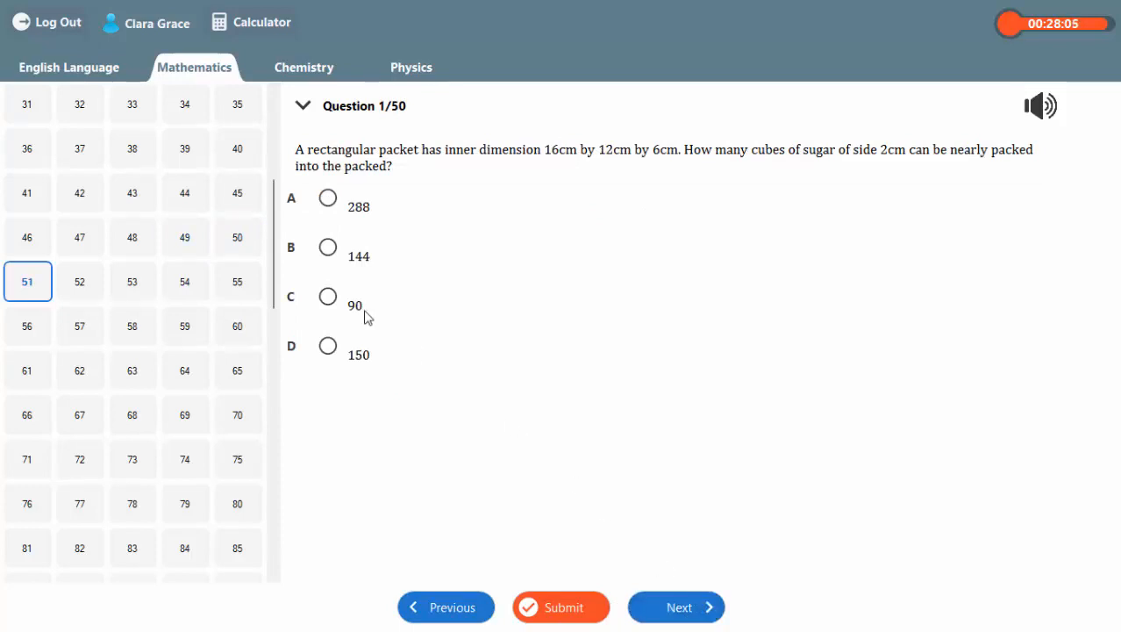
{"action": "left_click_drag", "start_coordinate": [277, 200], "coordinate": [274, 132]}
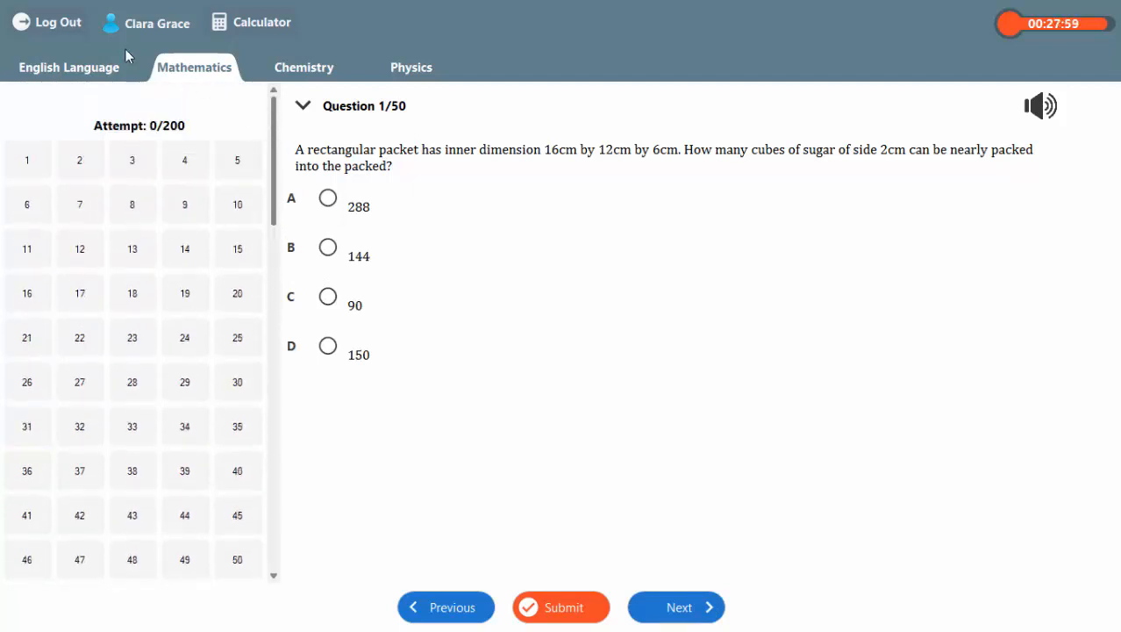
{"action": "left_click", "coordinate": [49, 27]}
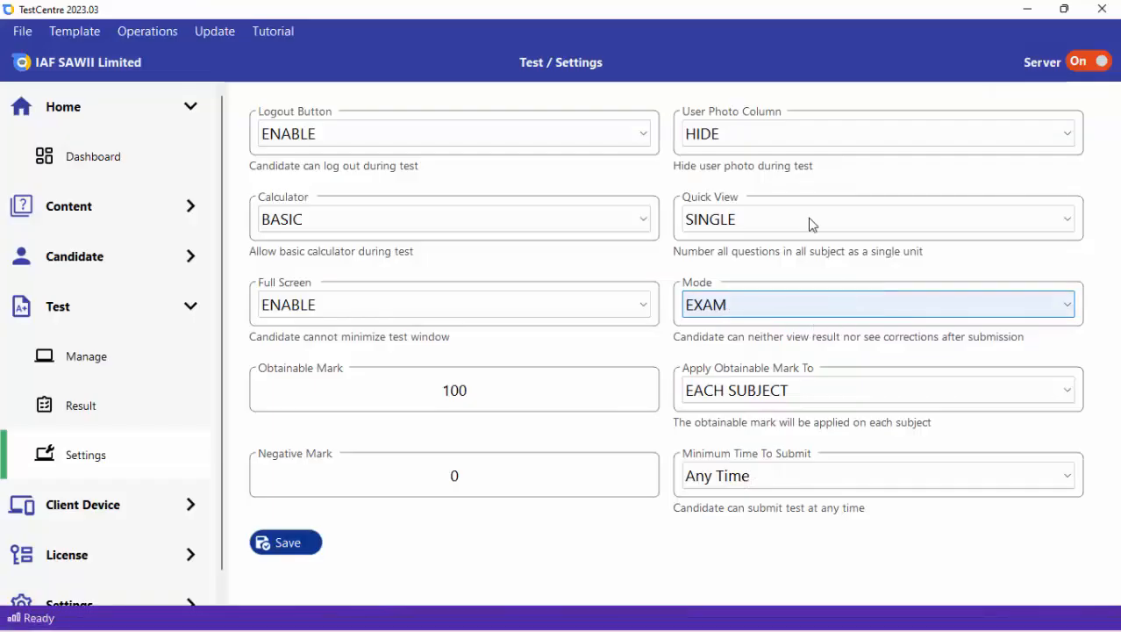
Back in the TestCentre server's test settings, set Quick View to TREE and save.
{"action": "left_click", "coordinate": [811, 221]}
{"action": "left_click", "coordinate": [710, 289]}
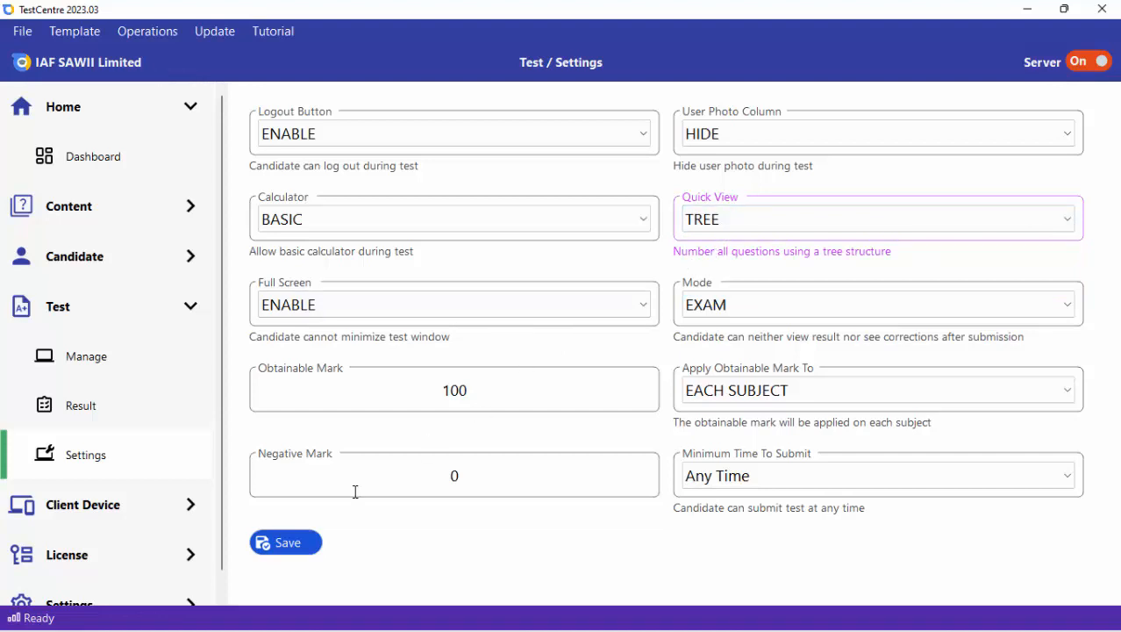
{"action": "left_click", "coordinate": [295, 547]}
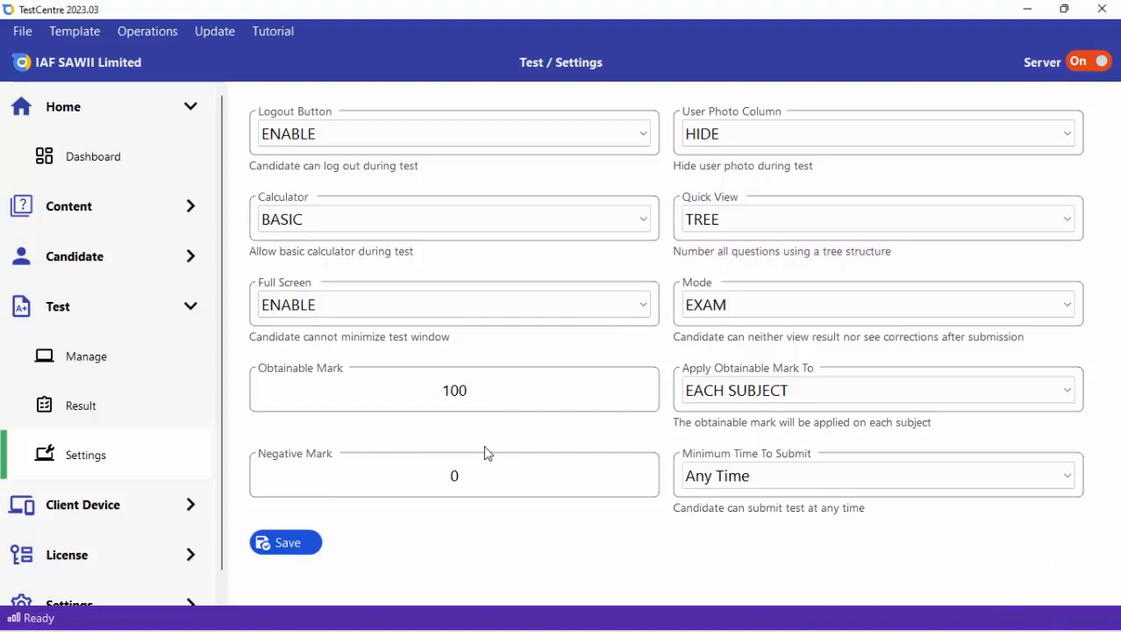
Set Full Screen to DISABLE so candidates can minimize the test window, and save the test settings.
{"action": "left_click", "coordinate": [377, 314]}
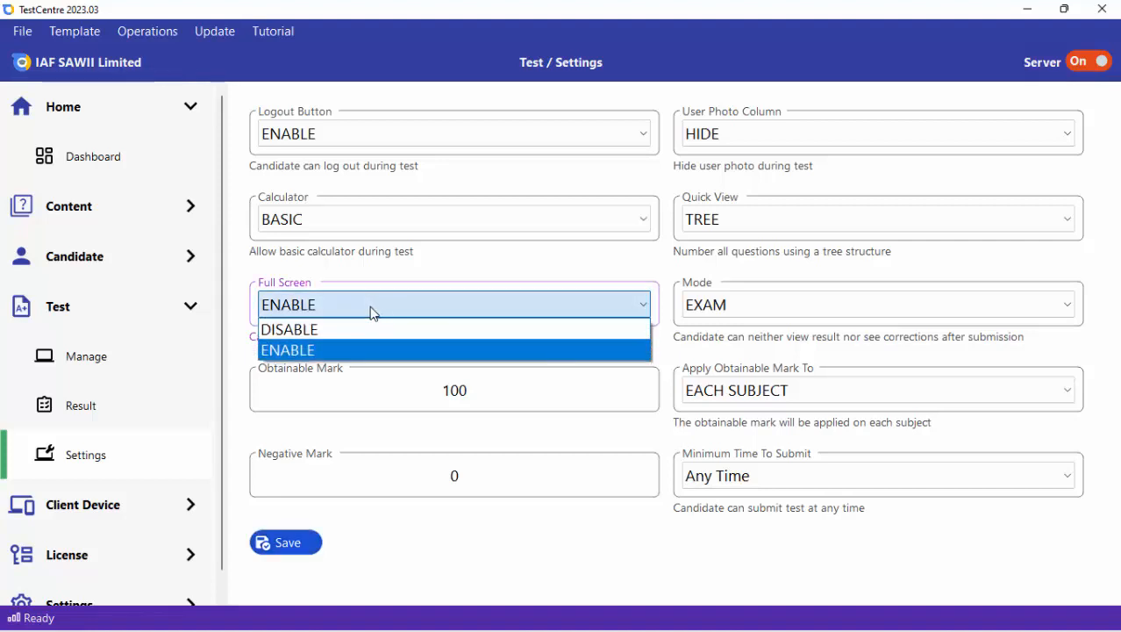
{"action": "left_click", "coordinate": [312, 330]}
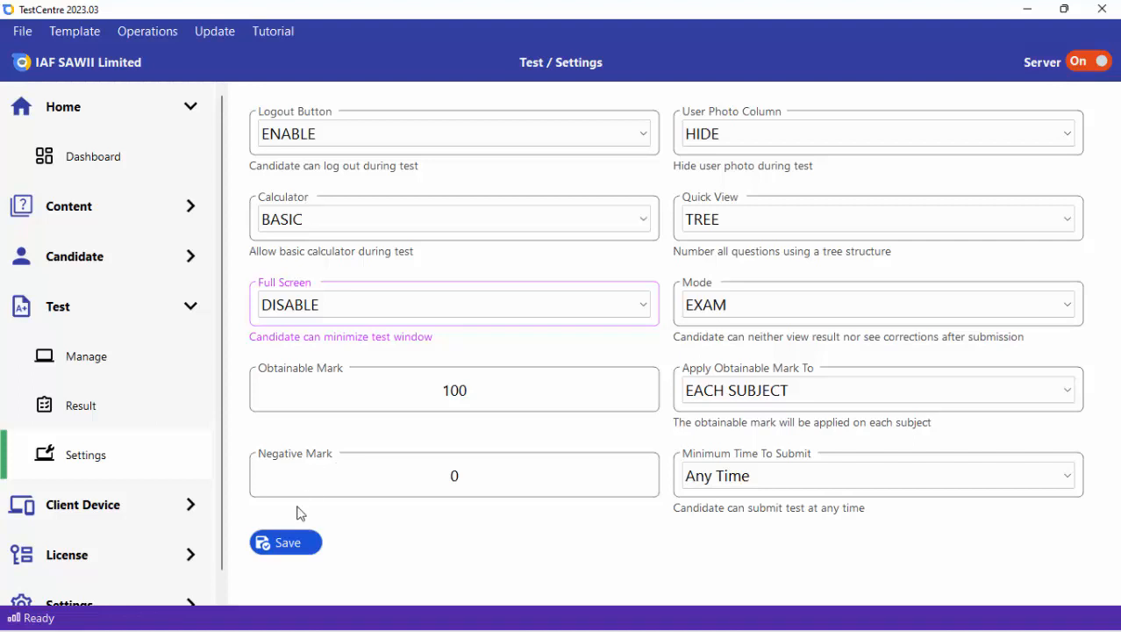
{"action": "left_click", "coordinate": [281, 543]}
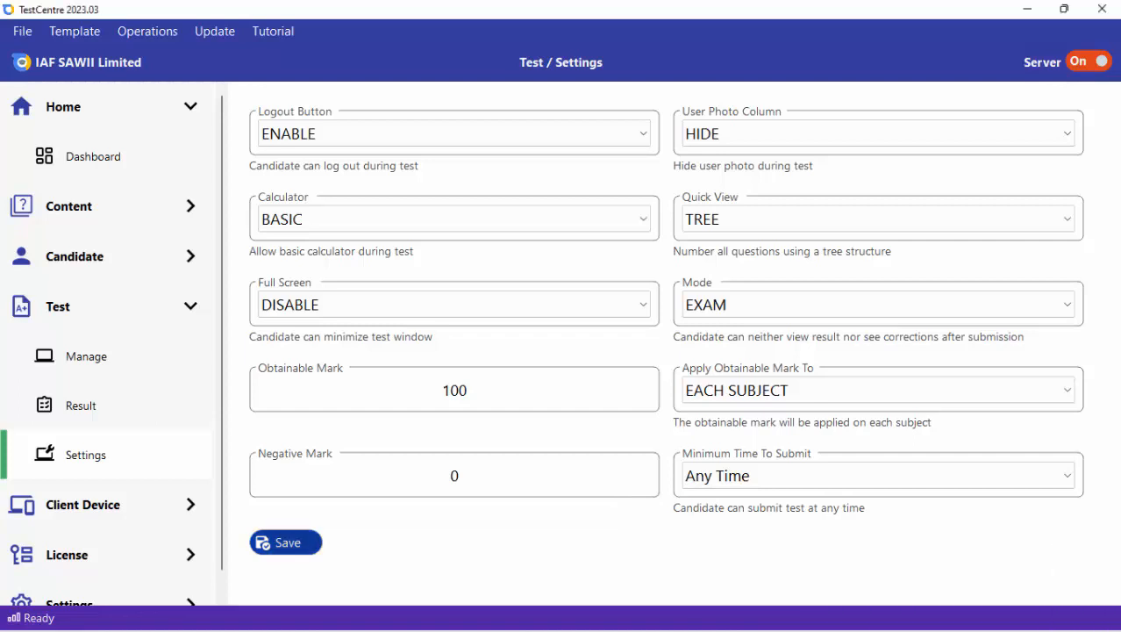
Switch to the test client, sign in with the candidate's registration number, and start the SSCE test.
{"action": "left_click", "coordinate": [712, 619]}
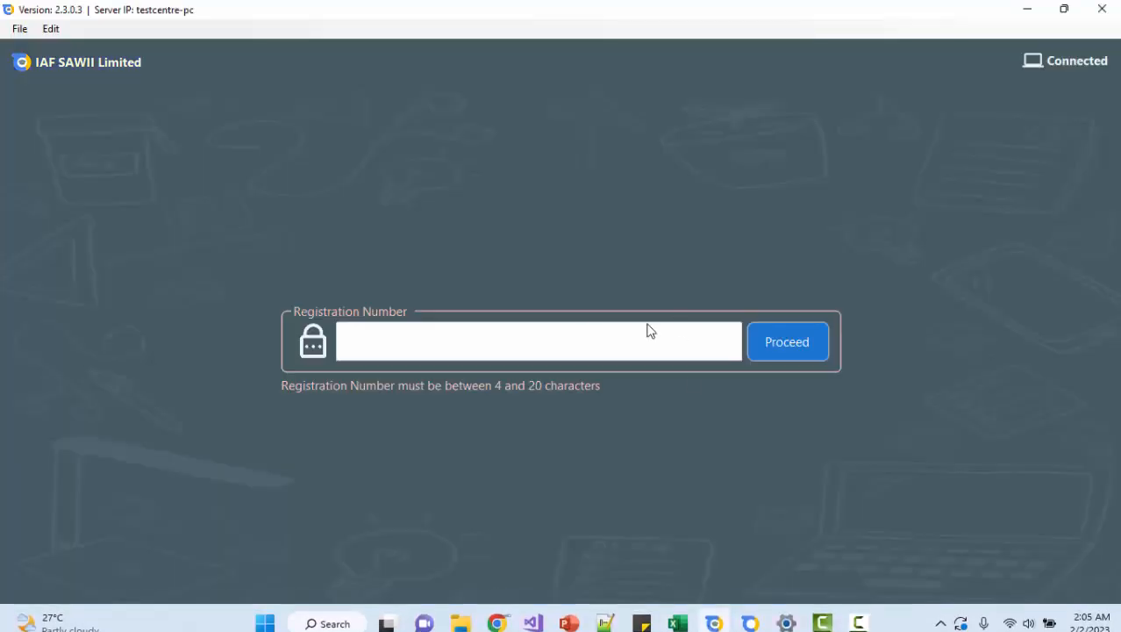
{"action": "left_click", "coordinate": [585, 332]}
{"action": "type", "text": "CLARA"}
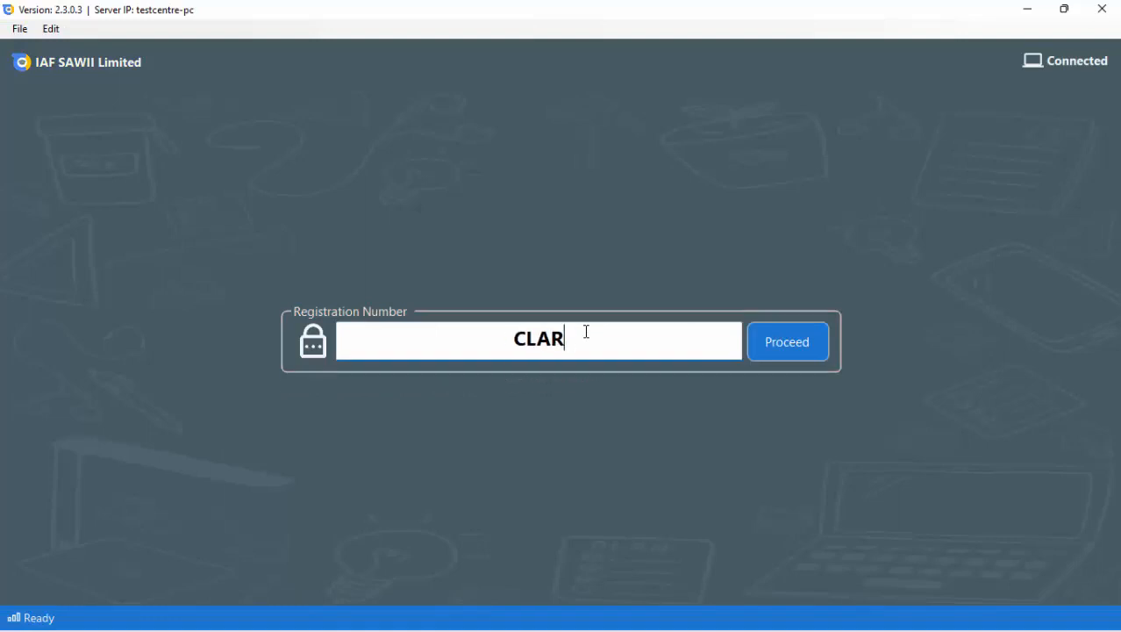
{"action": "left_click", "coordinate": [804, 336]}
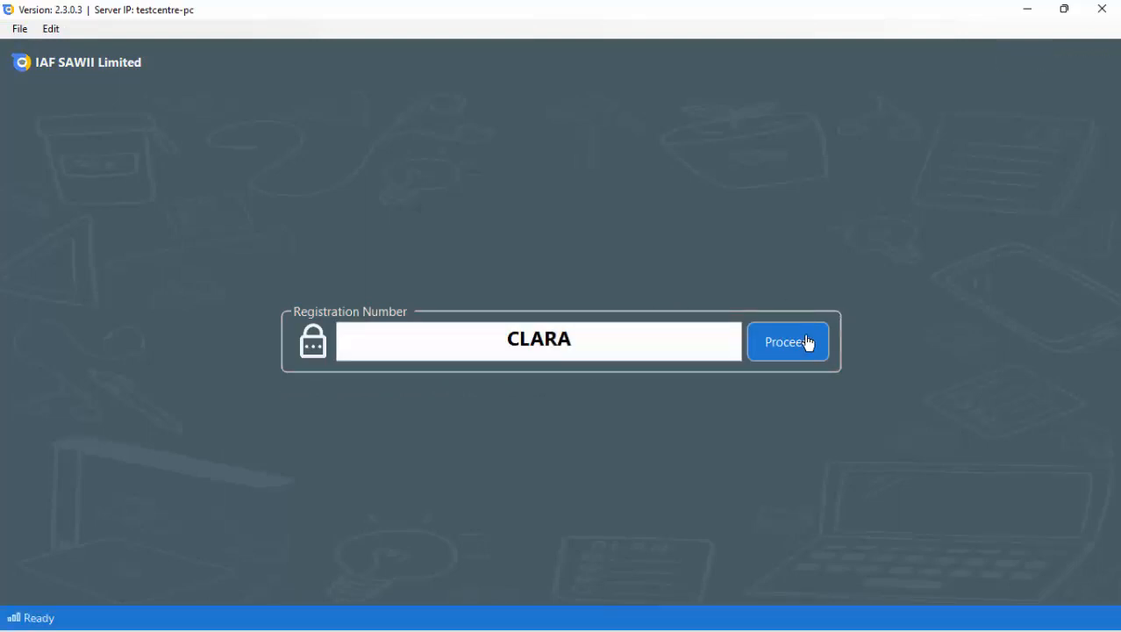
{"action": "left_click", "coordinate": [562, 509]}
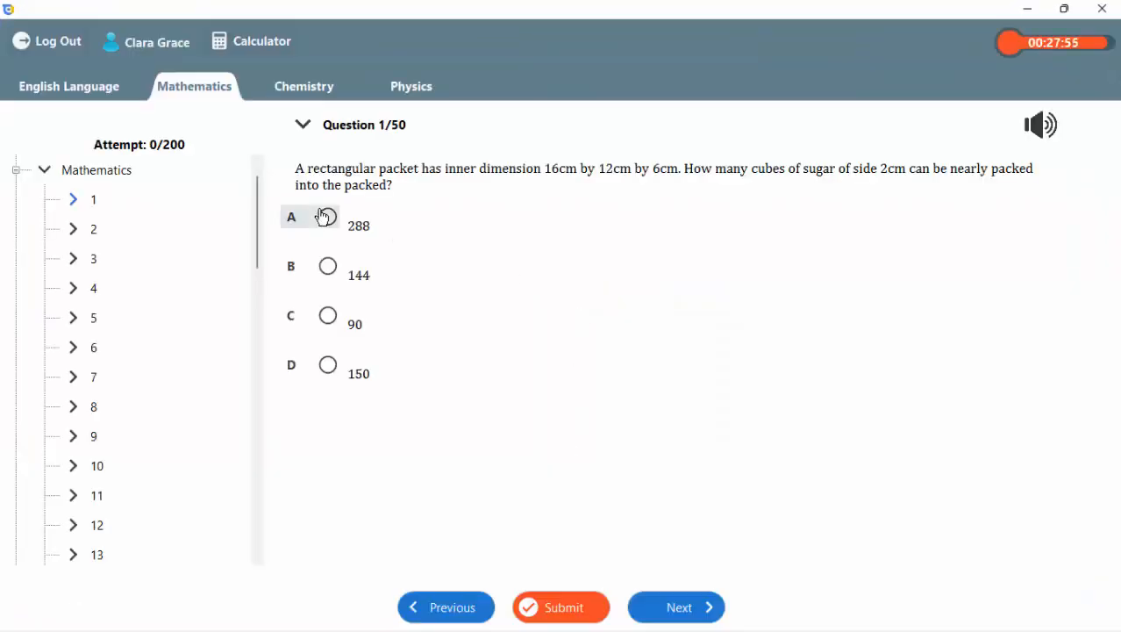
Check the tree quick view by opening Mathematics question 2, advancing several questions, and switching to English Language, and log out.
{"action": "left_click", "coordinate": [91, 234]}
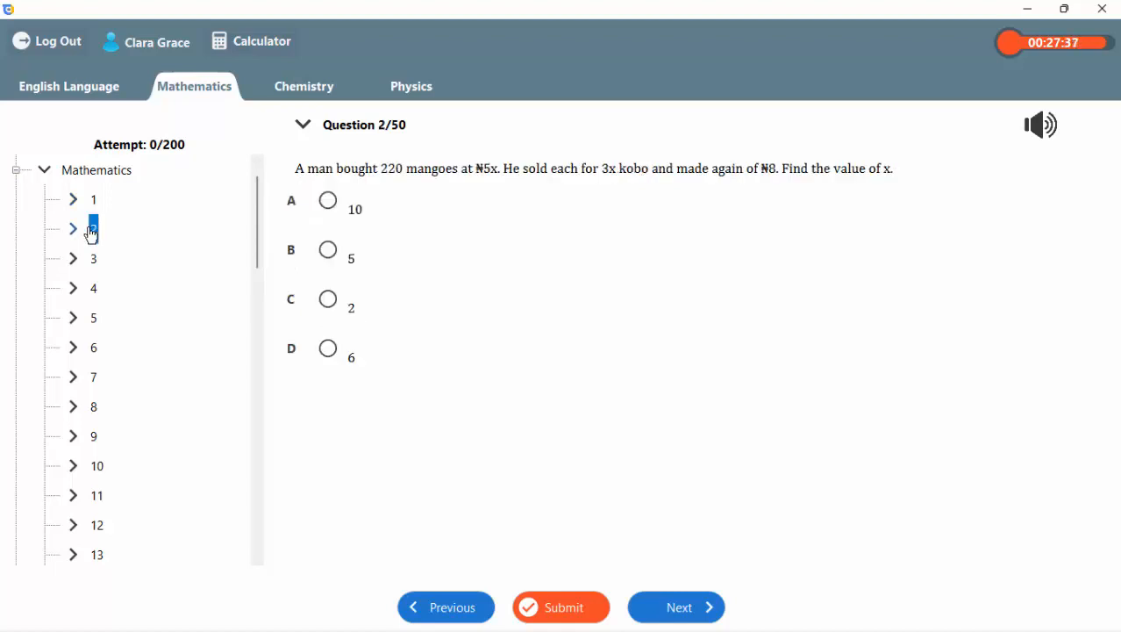
{"action": "left_click", "coordinate": [668, 605]}
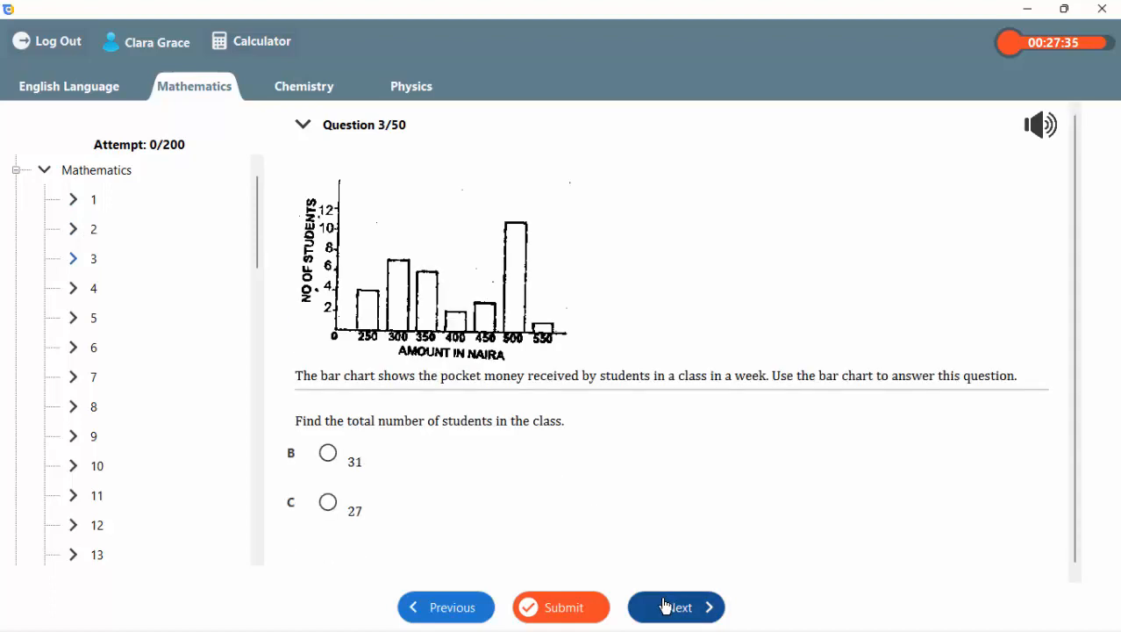
{"action": "left_click", "coordinate": [666, 605]}
{"action": "left_click", "coordinate": [667, 605]}
{"action": "left_click", "coordinate": [667, 606]}
{"action": "left_click", "coordinate": [55, 88]}
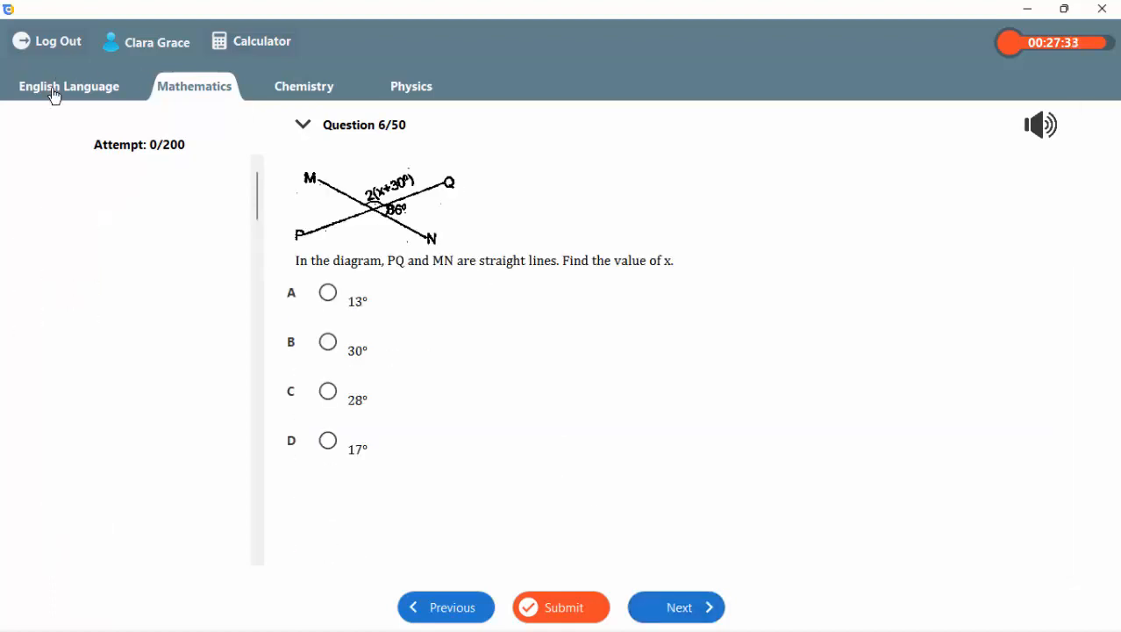
{"action": "left_click_drag", "start_coordinate": [251, 316], "coordinate": [263, 163]}
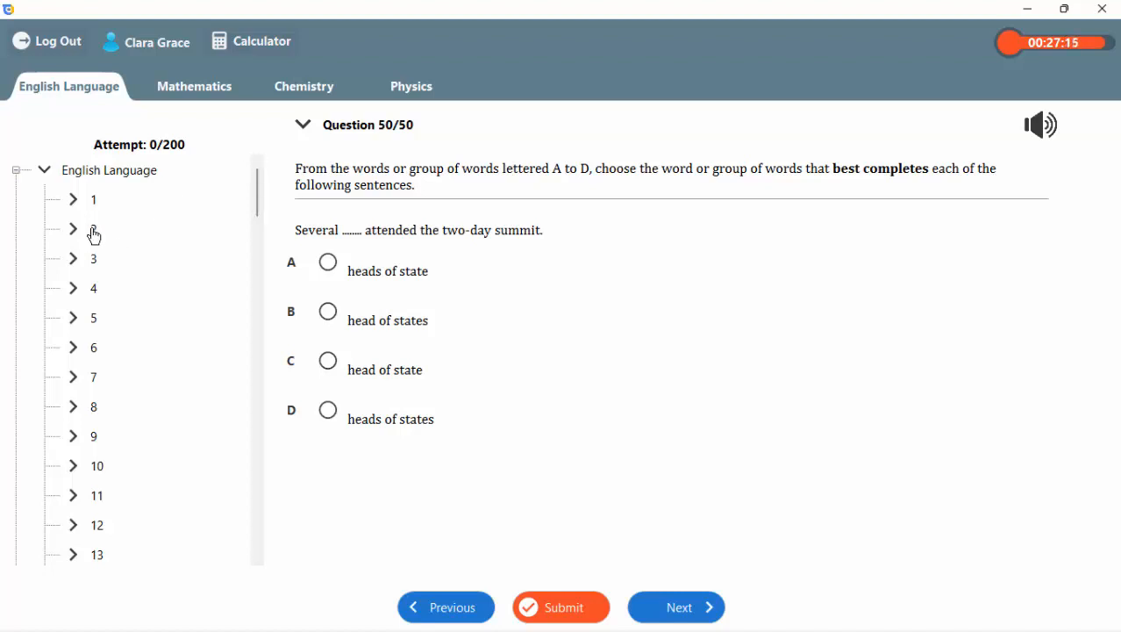
{"action": "left_click", "coordinate": [35, 42]}
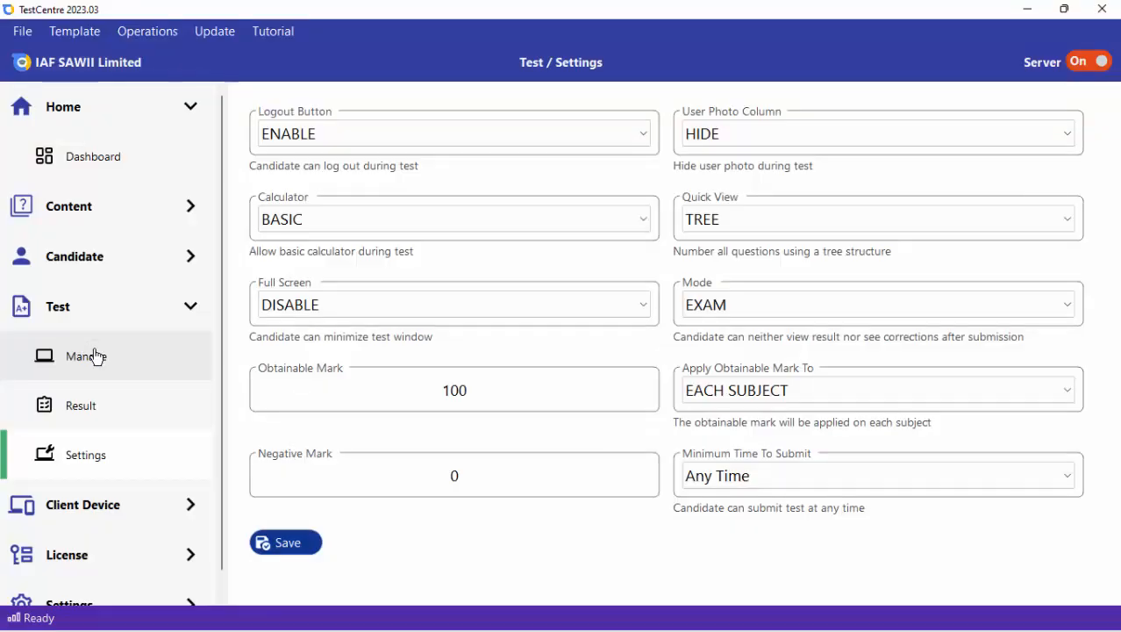
In the TestCentre server's test management, begin setting a new test for another candidate by entering the registration number.
{"action": "left_click", "coordinate": [97, 356]}
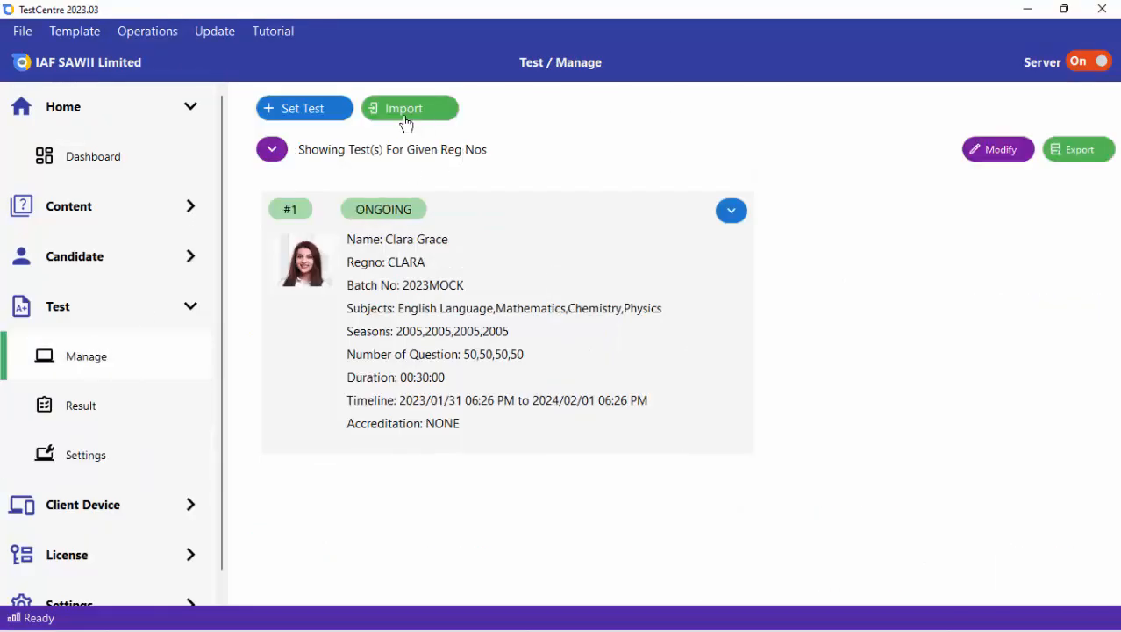
{"action": "left_click", "coordinate": [307, 110]}
{"action": "left_click", "coordinate": [311, 137]}
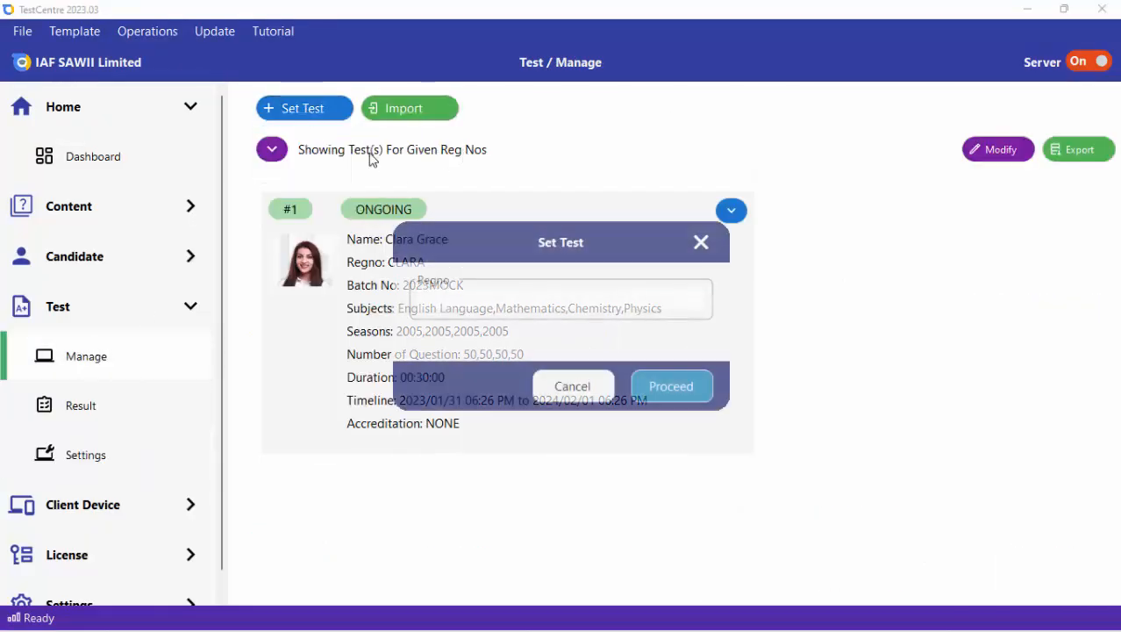
{"action": "left_click", "coordinate": [564, 301]}
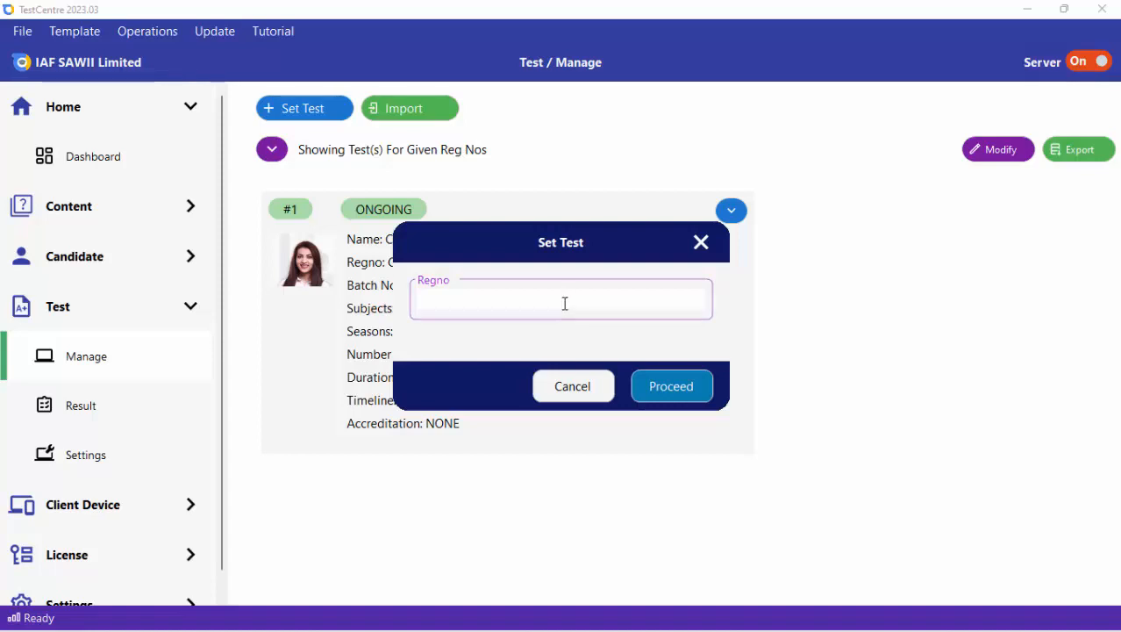
{"action": "type", "text": "JAMES"}
{"action": "left_click", "coordinate": [665, 391]}
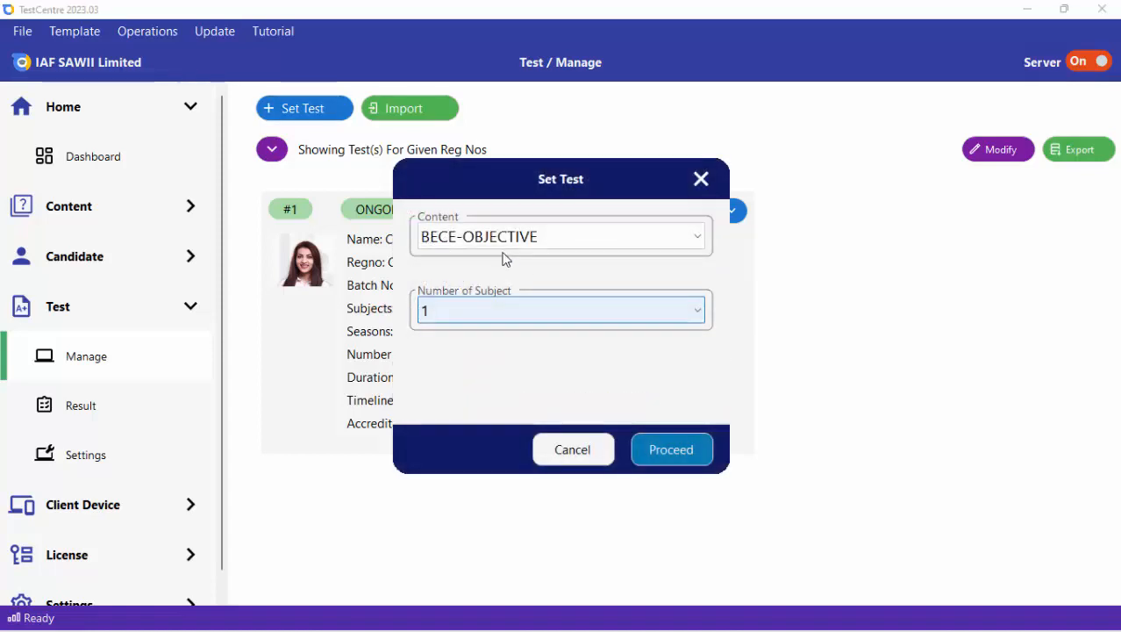
Choose SSCE-THEORY content with one subject, set the subject to Chemistry, and send the test to the candidate.
{"action": "left_click", "coordinate": [495, 245]}
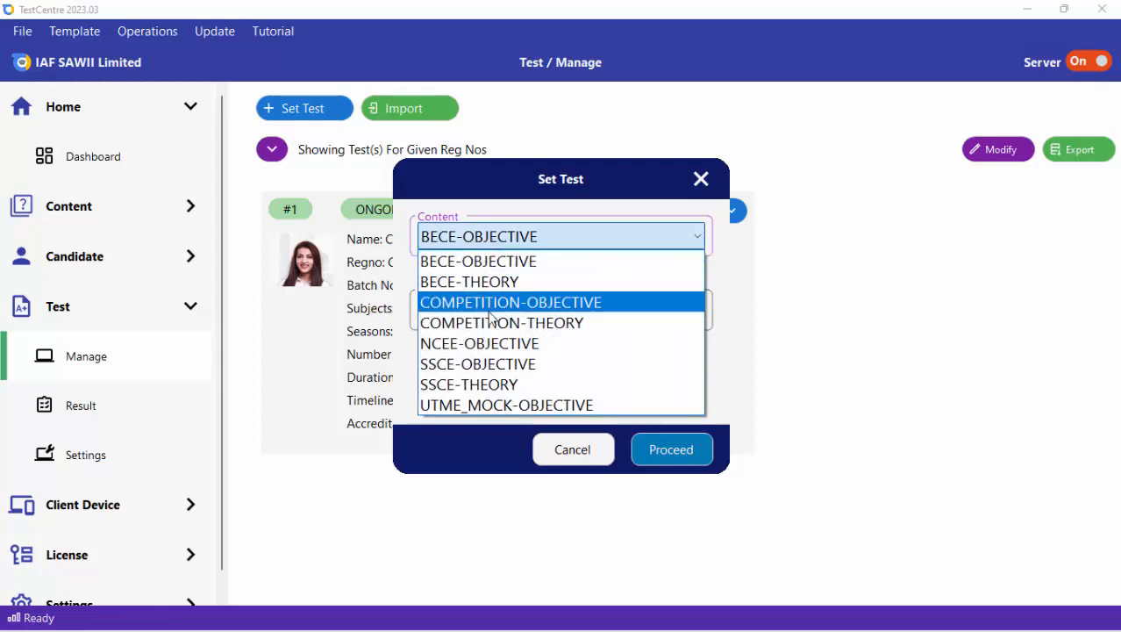
{"action": "left_click", "coordinate": [501, 384]}
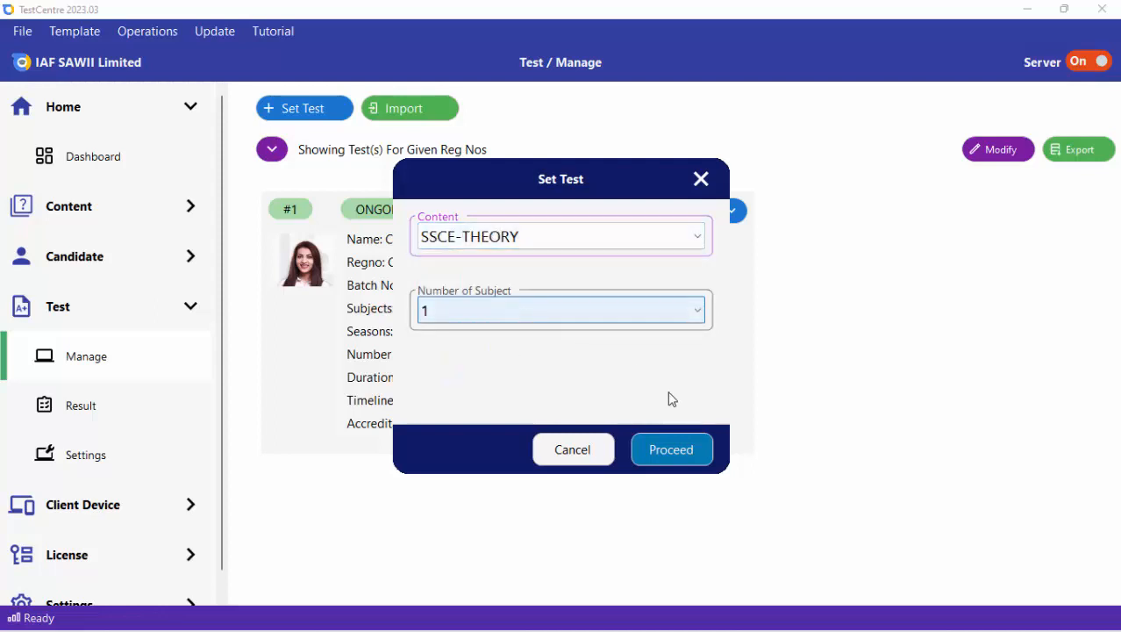
{"action": "left_click", "coordinate": [656, 455]}
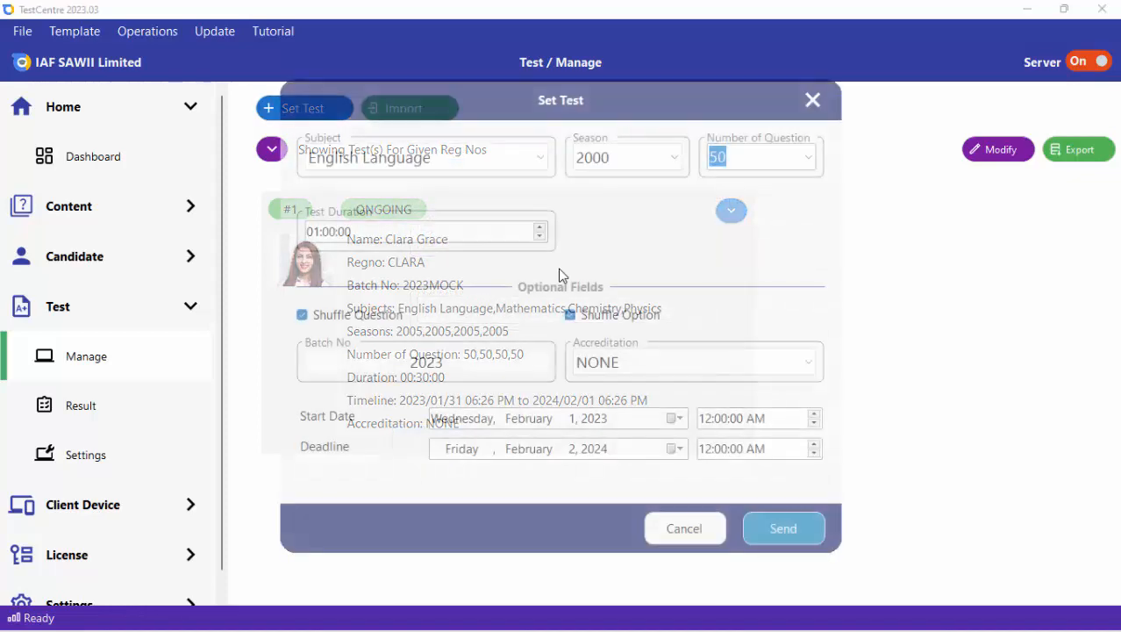
{"action": "left_click", "coordinate": [402, 162]}
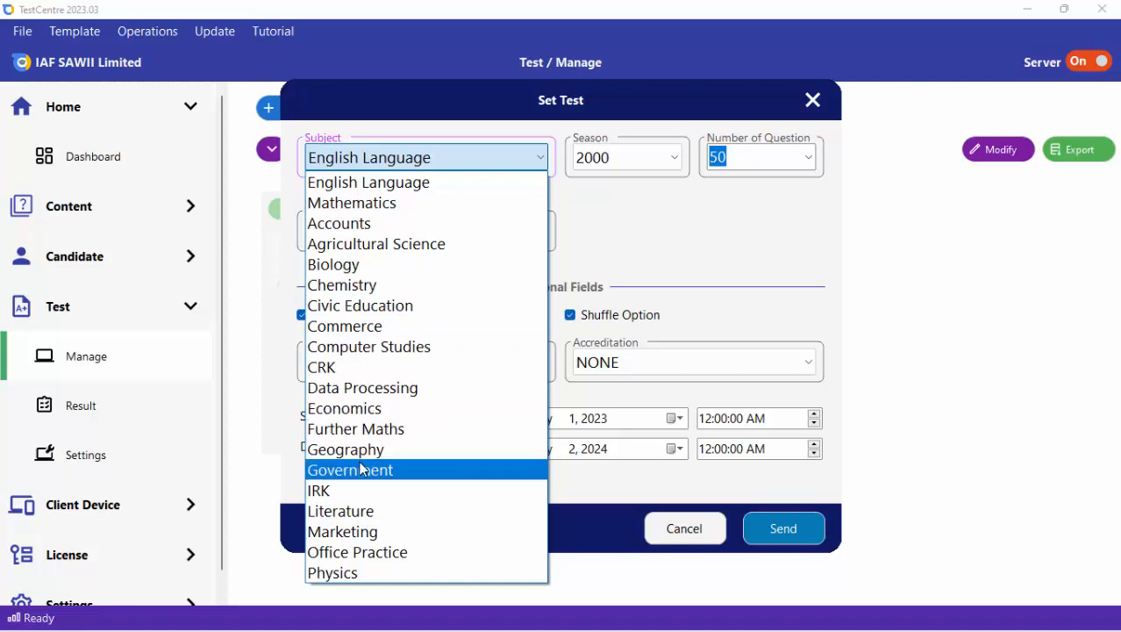
{"action": "left_click", "coordinate": [354, 287]}
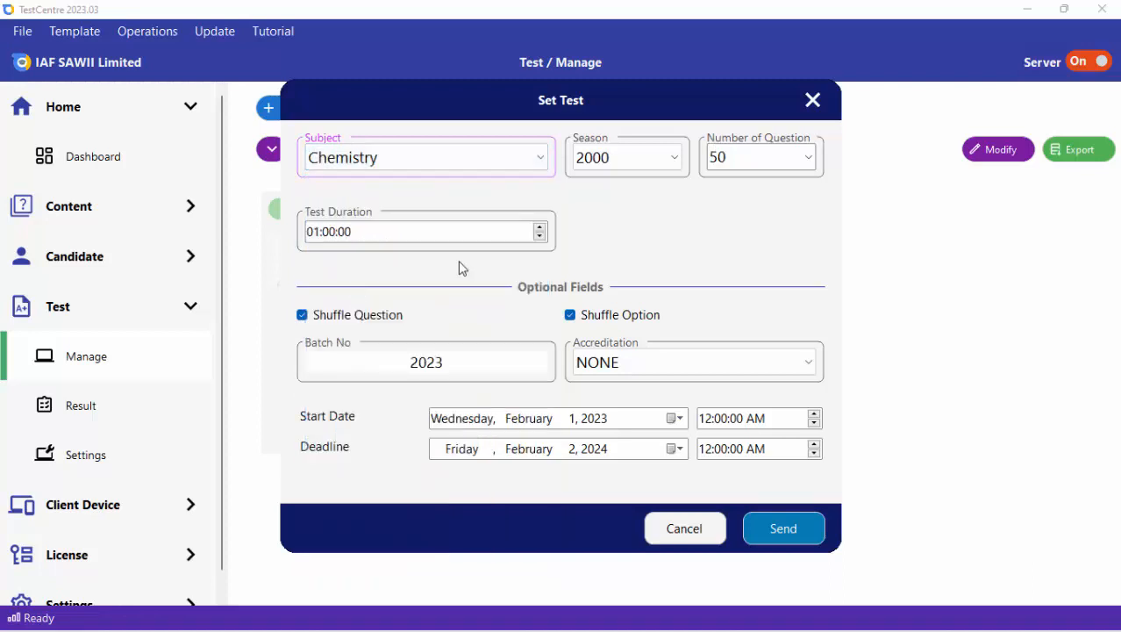
{"action": "left_click", "coordinate": [785, 530]}
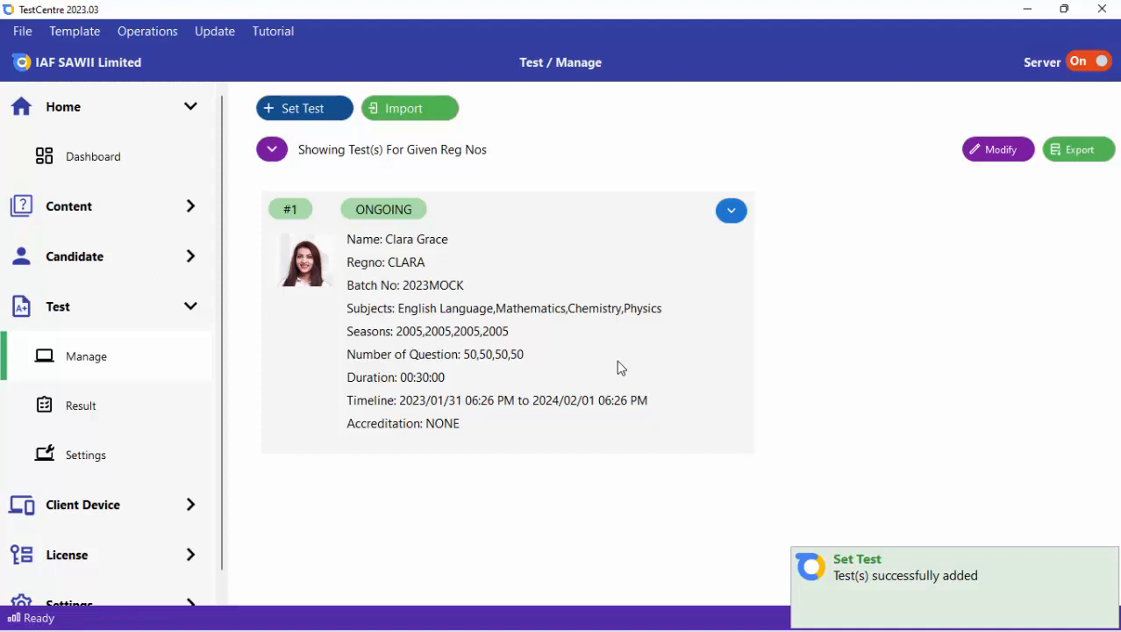
Show the recent tests and license the new Chemistry test, entering the license account password.
{"action": "left_click", "coordinate": [272, 150]}
{"action": "left_click", "coordinate": [313, 189]}
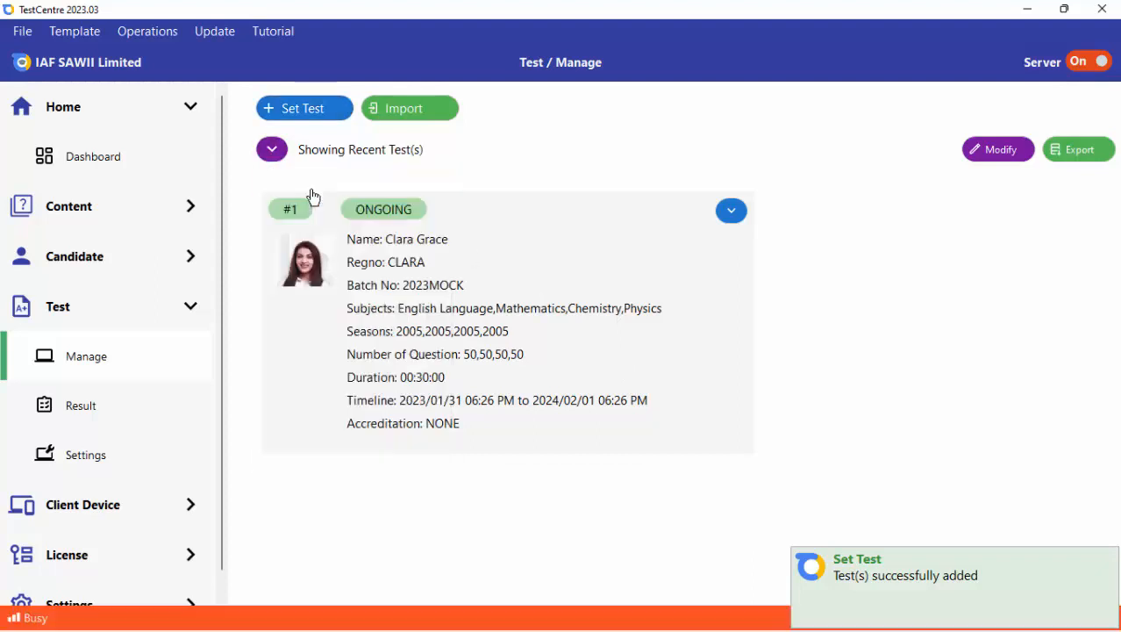
{"action": "left_click", "coordinate": [729, 219]}
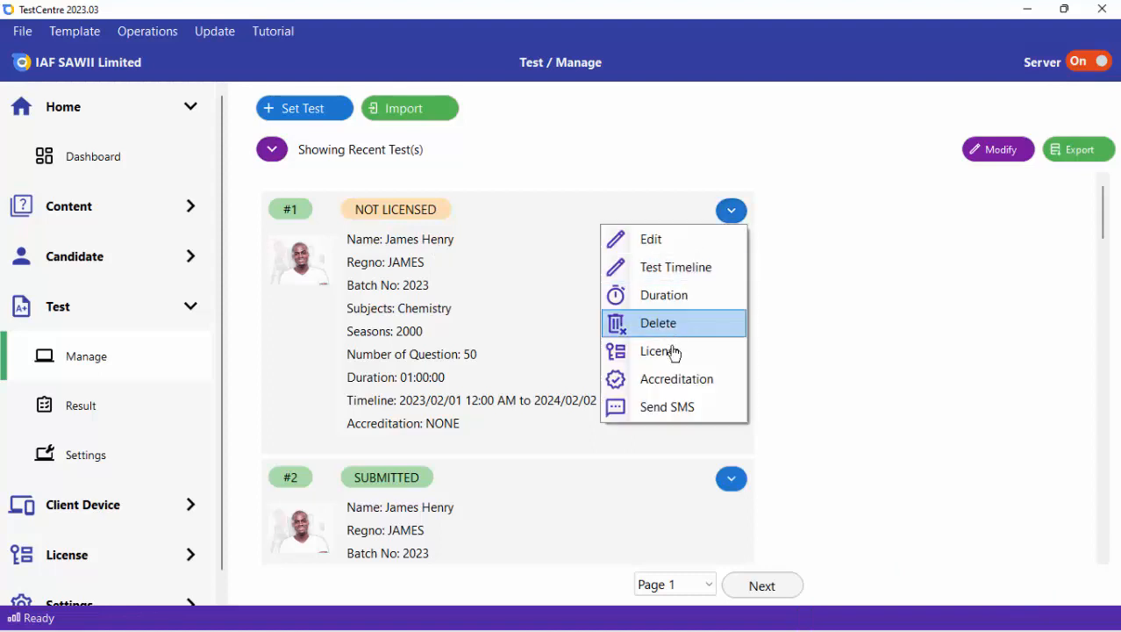
{"action": "left_click", "coordinate": [672, 351]}
{"action": "left_click", "coordinate": [521, 298]}
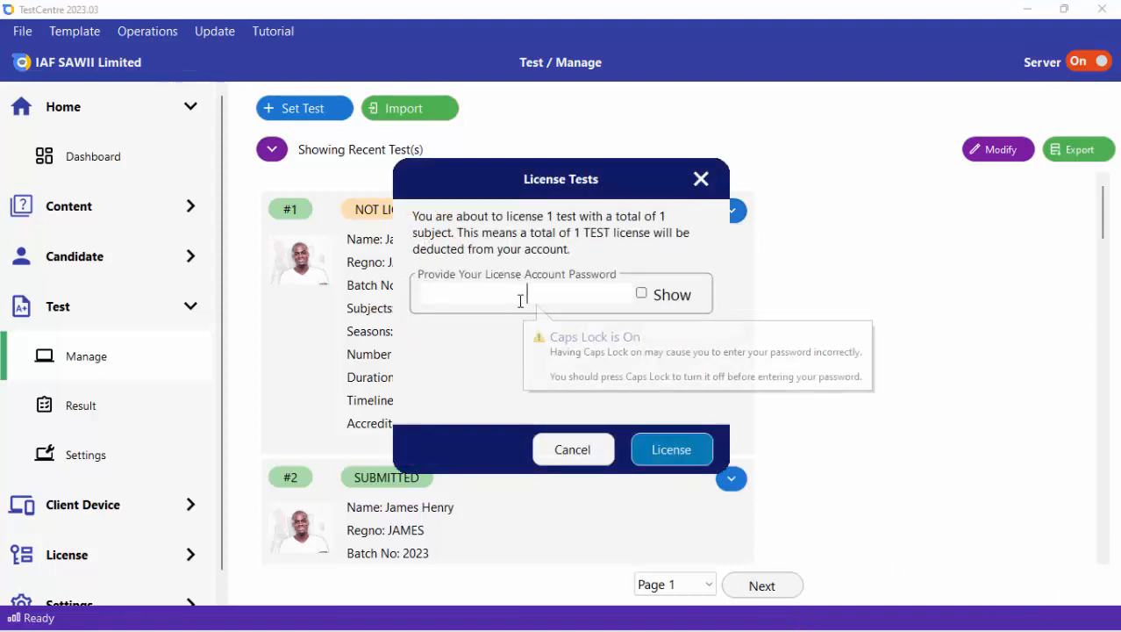
{"action": "type", "text": "***"}
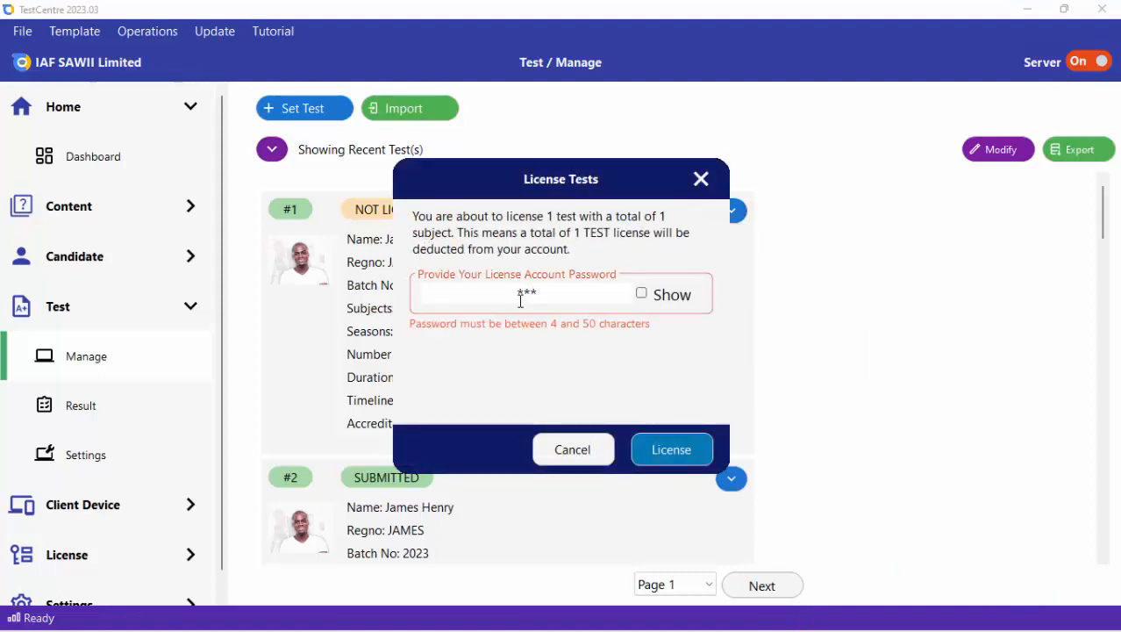
{"action": "type", "text": "**"}
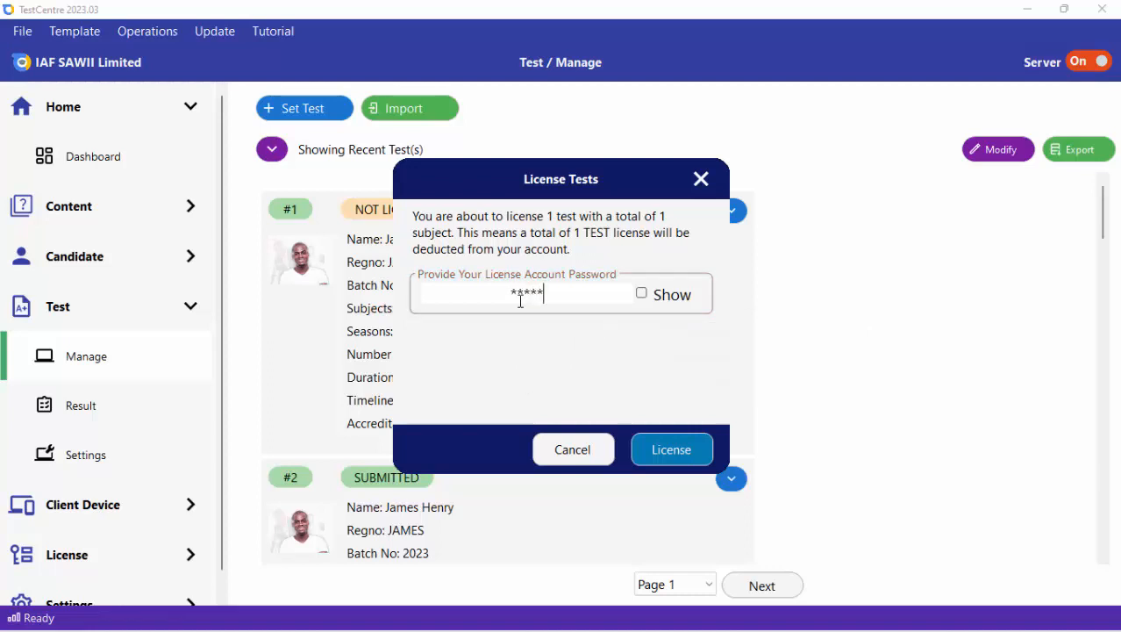
{"action": "type", "text": "***"}
{"action": "left_click", "coordinate": [659, 454]}
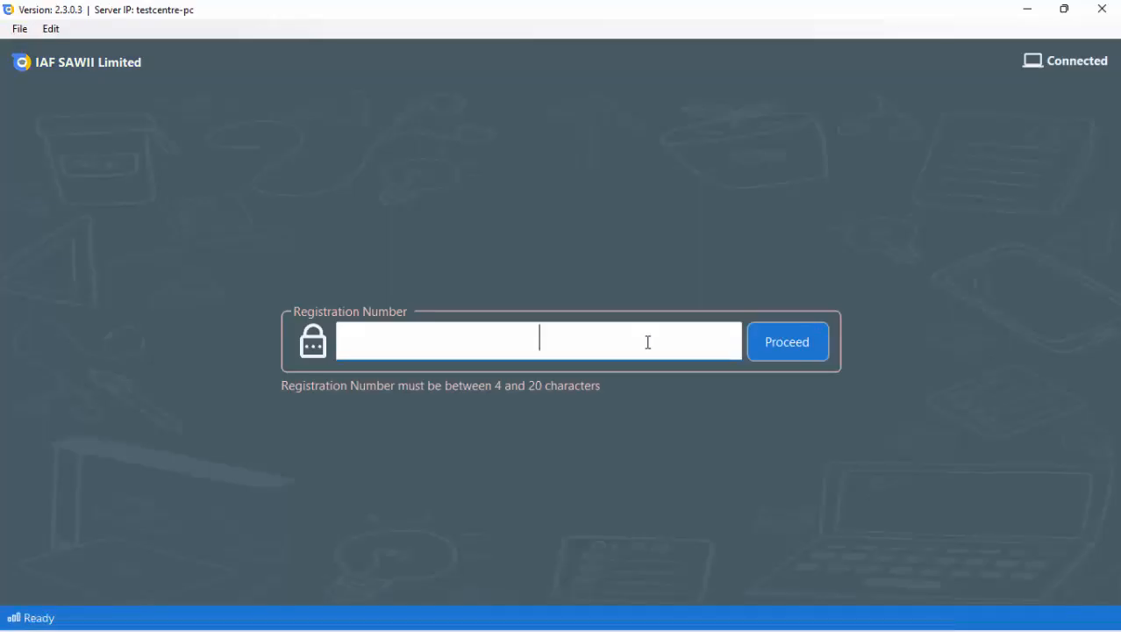
In the test client, sign in with the candidate's registration number and start the SSCE Theory Chemistry test.
{"action": "type", "text": "JAMES"}
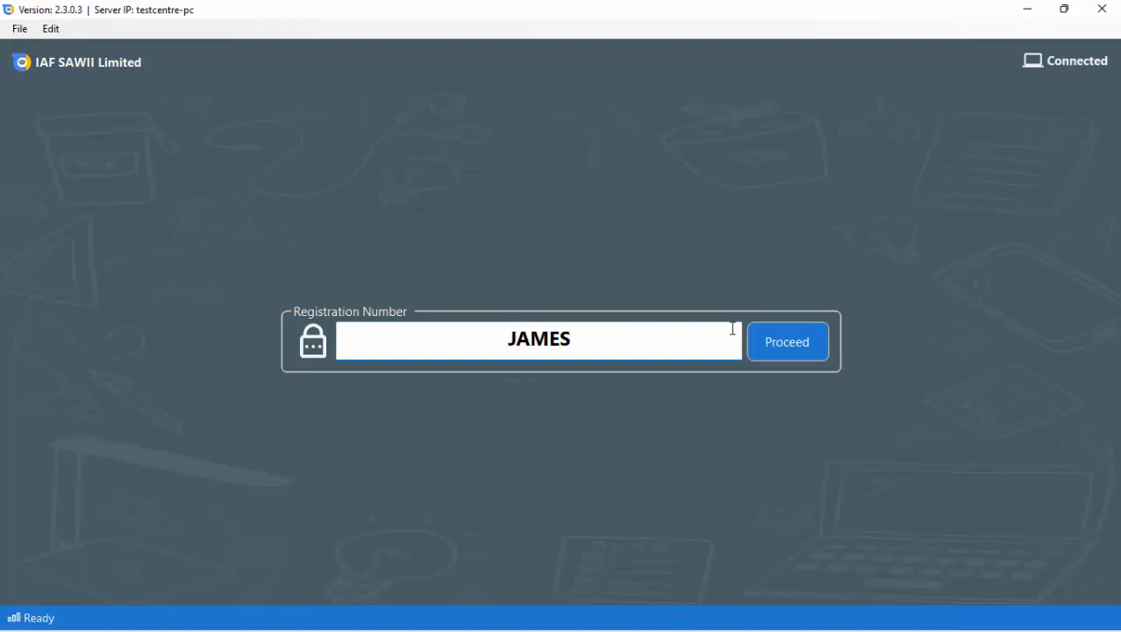
{"action": "key", "text": "Return"}
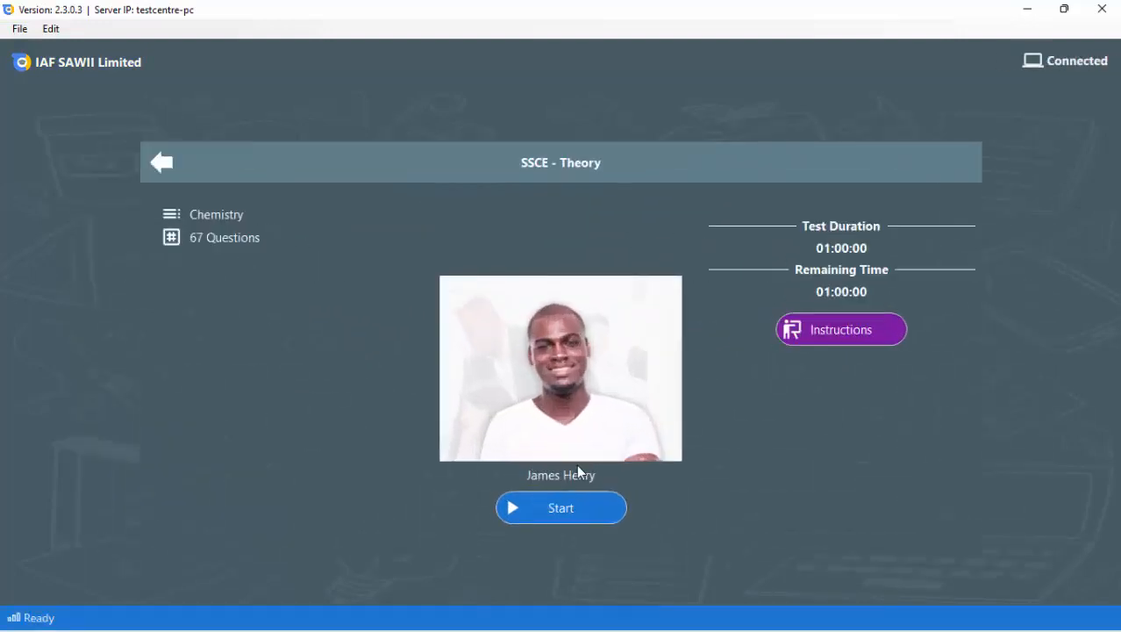
{"action": "left_click", "coordinate": [541, 514]}
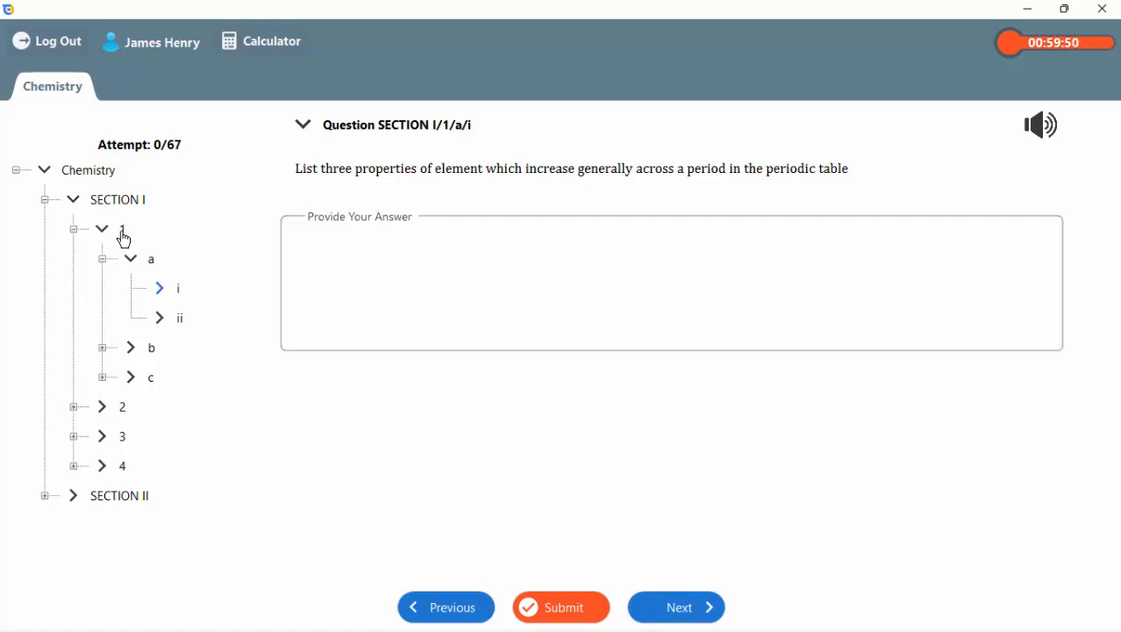
In the question tree, open Section I question 1/a/ii, expand part b, and open question 1/b/i.
{"action": "left_click", "coordinate": [175, 317]}
{"action": "left_click", "coordinate": [102, 348]}
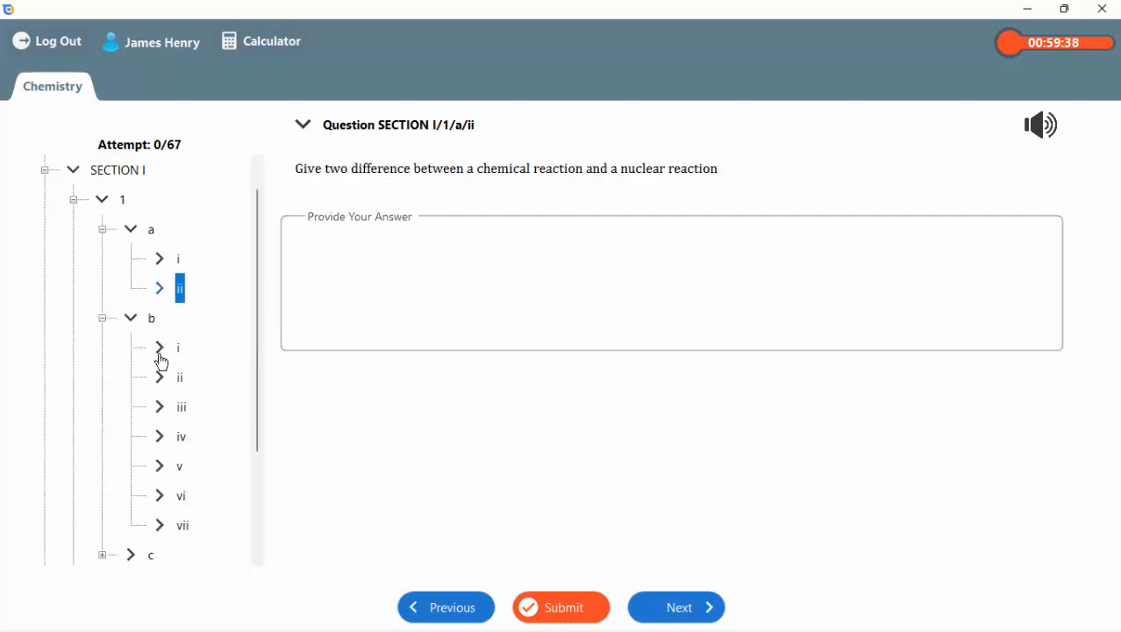
{"action": "left_click", "coordinate": [177, 348]}
{"action": "scroll", "coordinate": [258, 272], "scroll_direction": "up", "scroll_amount": 1}
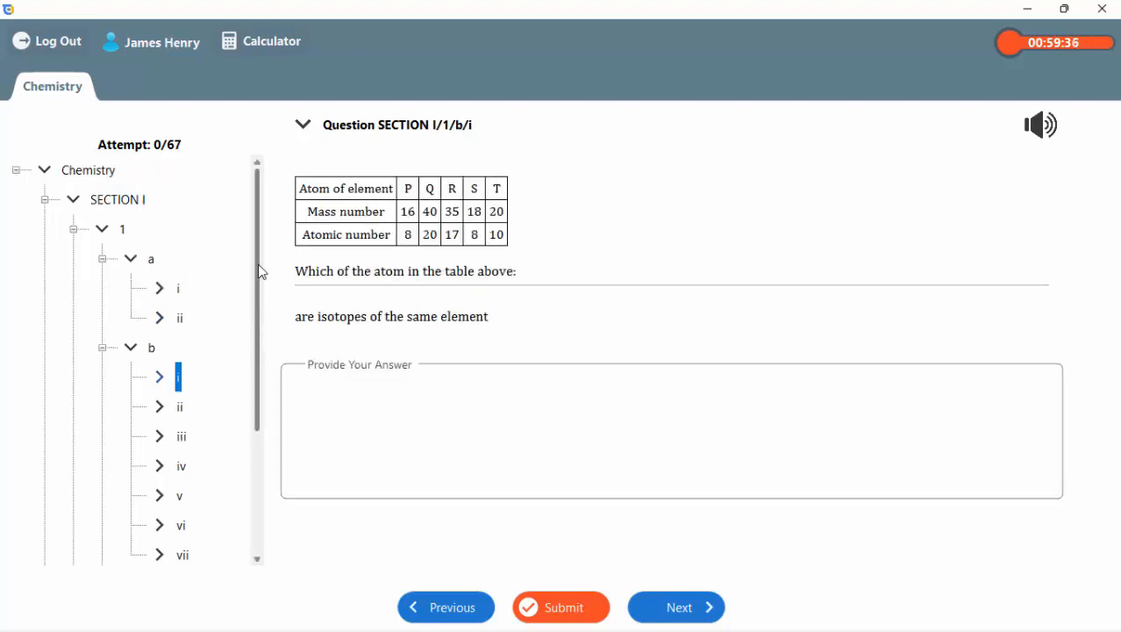
{"action": "scroll", "coordinate": [73, 237], "scroll_direction": "down", "scroll_amount": 2}
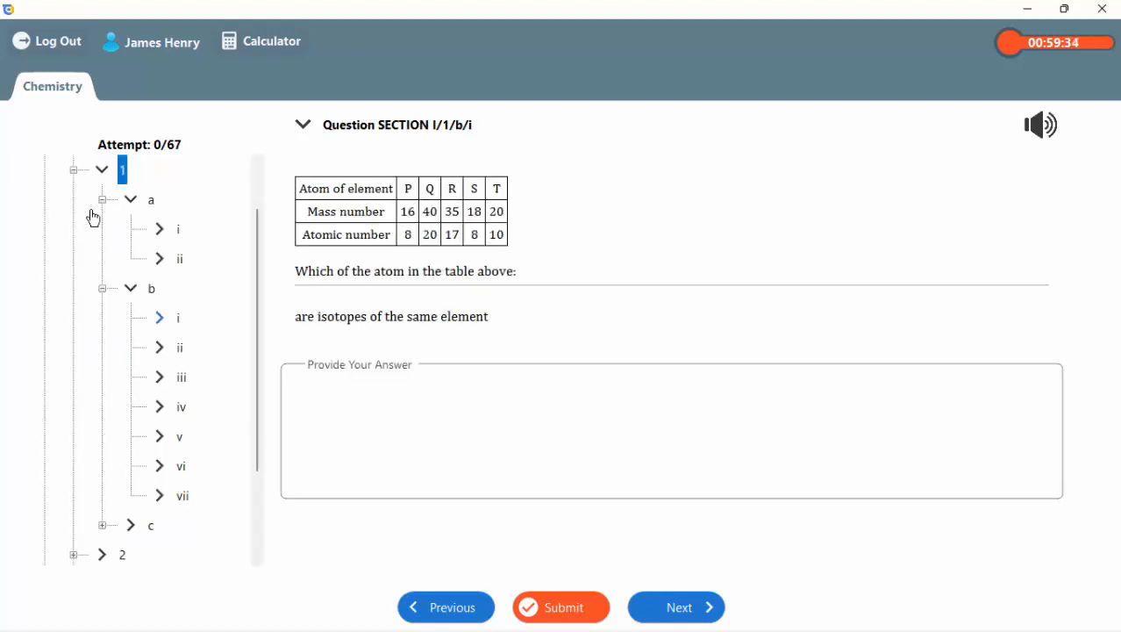
Collapse question 1 in the question tree and expand Section II down to question 5 part a.
{"action": "left_click", "coordinate": [77, 170]}
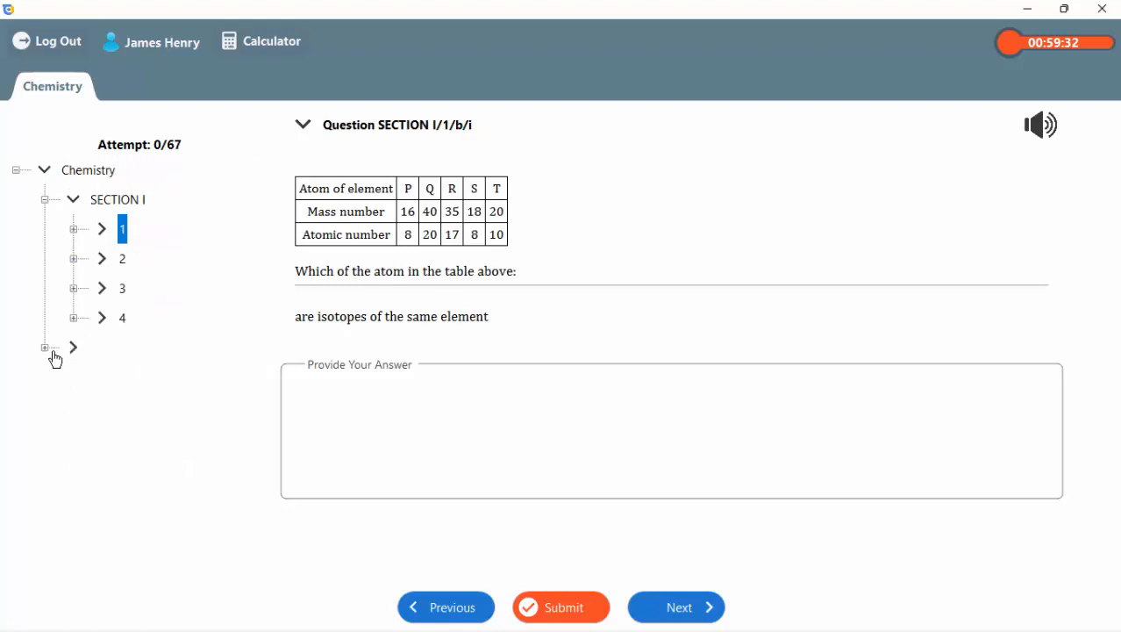
{"action": "left_click", "coordinate": [112, 351]}
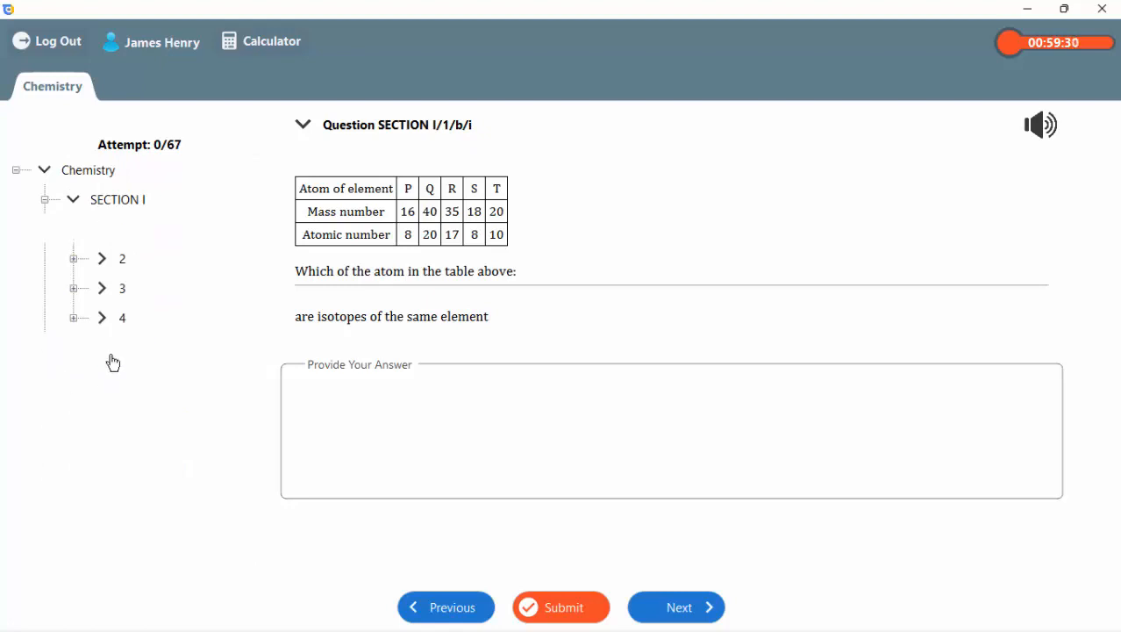
{"action": "left_click", "coordinate": [78, 378]}
{"action": "left_click", "coordinate": [78, 378]}
{"action": "left_click", "coordinate": [122, 379]}
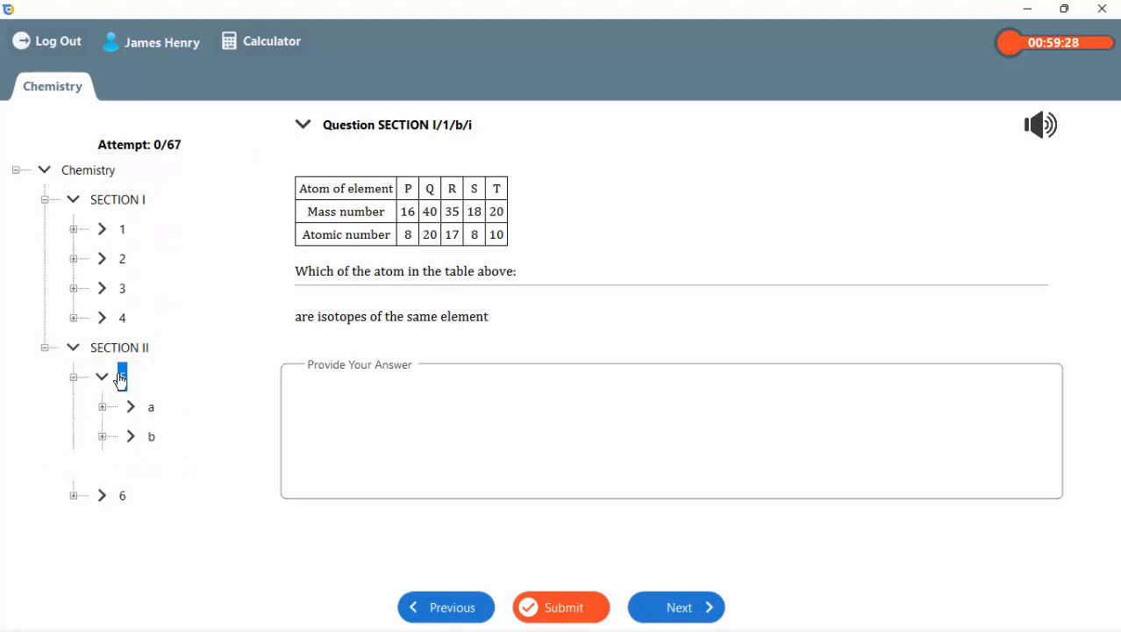
{"action": "left_click", "coordinate": [133, 407]}
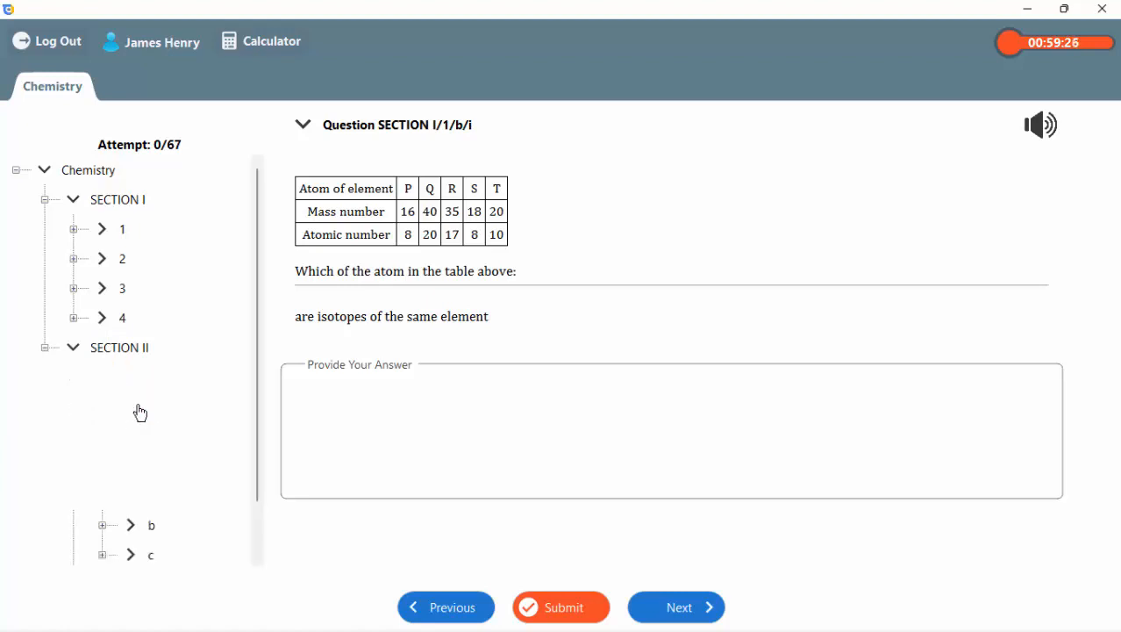
{"action": "left_click_drag", "start_coordinate": [261, 381], "coordinate": [258, 439]}
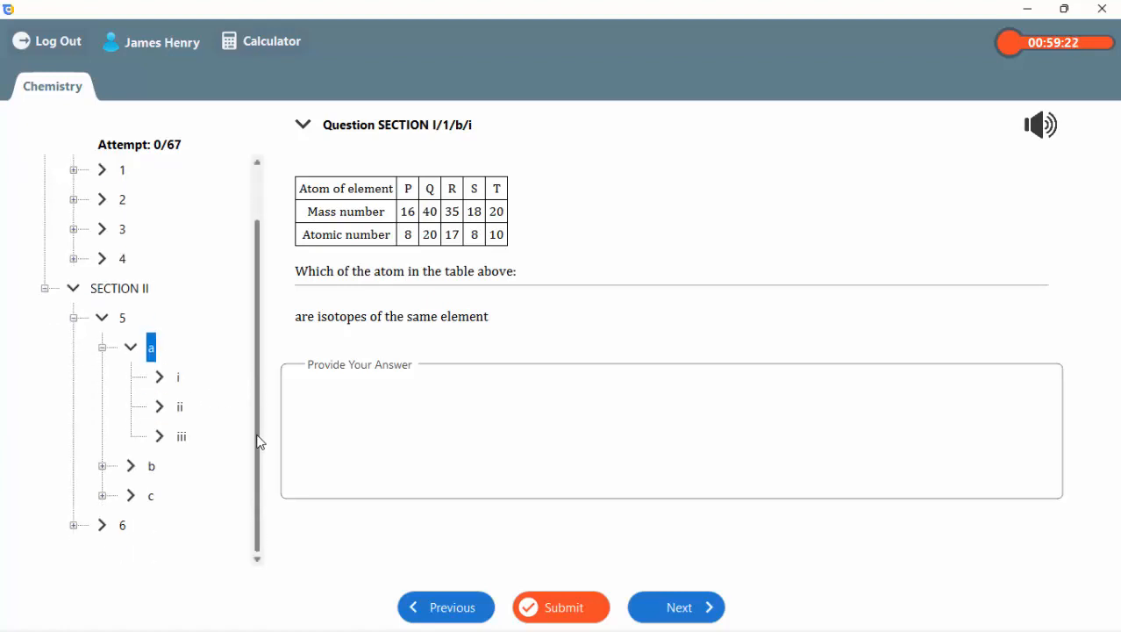
Advance through the Section I questions to 2/c/ii/I to check that the tree follows along, and log out of the test.
{"action": "left_click", "coordinate": [675, 608]}
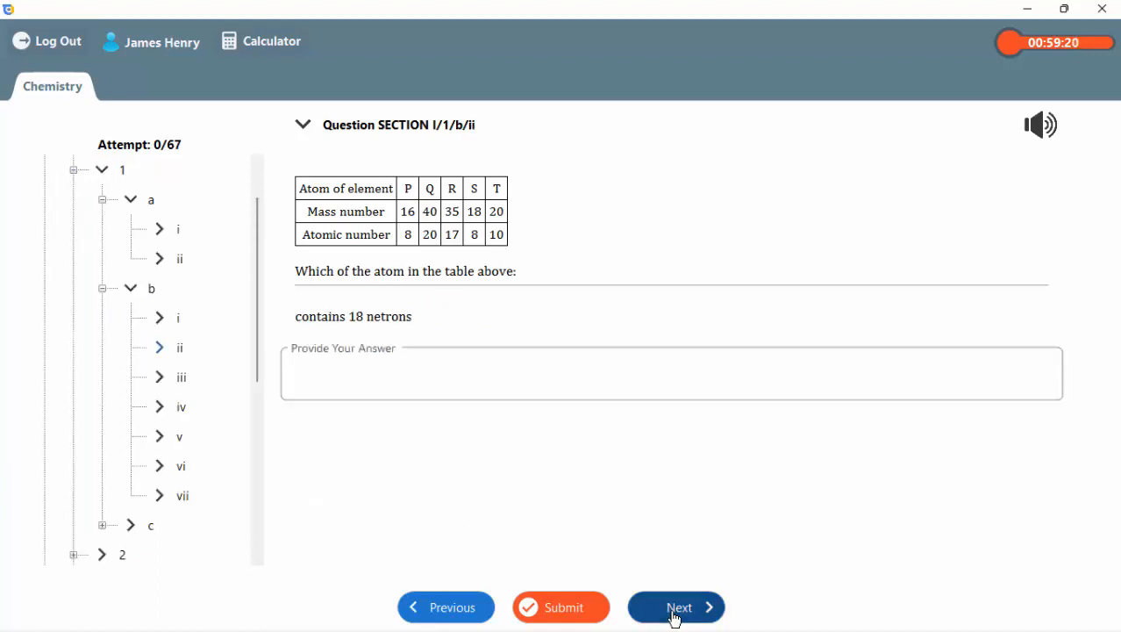
{"action": "left_click", "coordinate": [675, 610]}
{"action": "left_click", "coordinate": [675, 614]}
{"action": "left_click", "coordinate": [675, 614]}
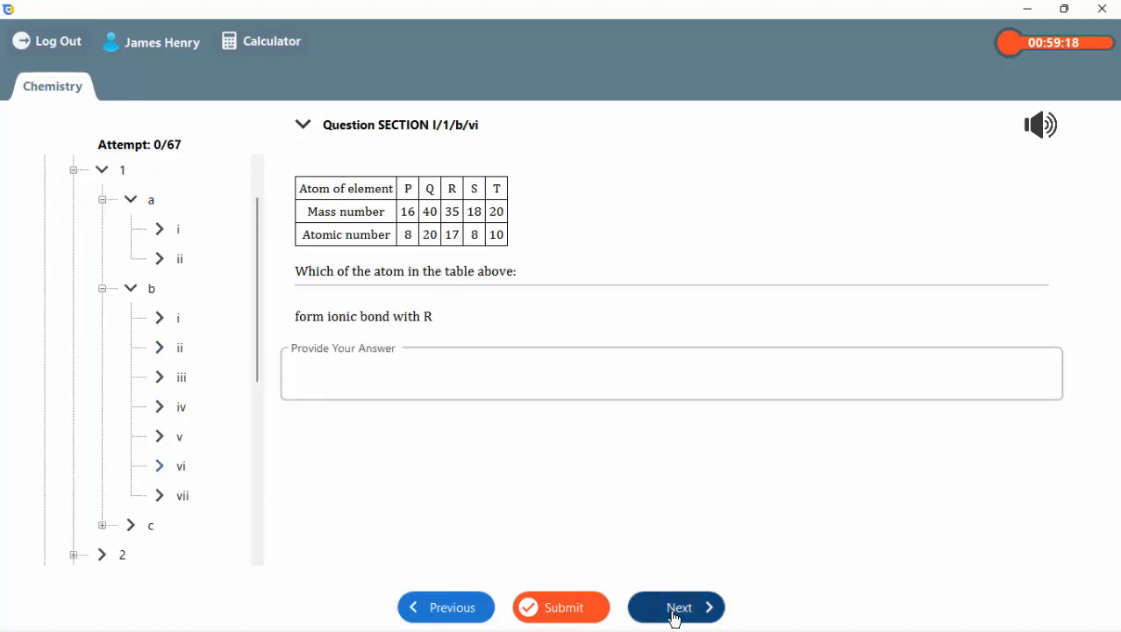
{"action": "left_click", "coordinate": [675, 614]}
{"action": "left_click", "coordinate": [676, 614]}
{"action": "left_click", "coordinate": [675, 614]}
{"action": "left_click", "coordinate": [675, 614]}
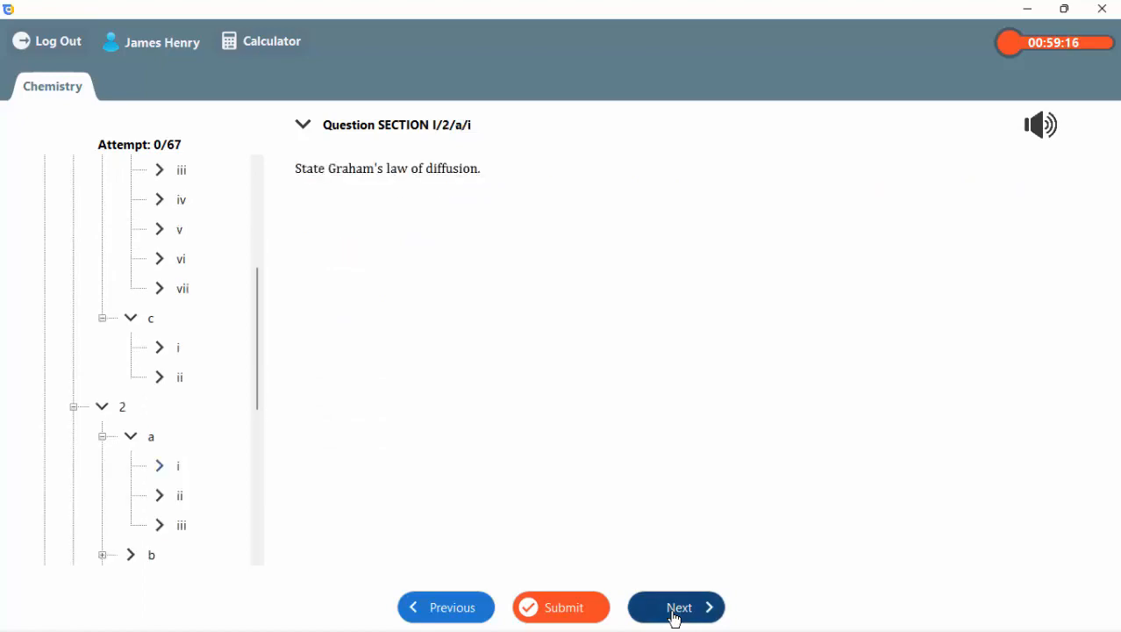
{"action": "left_click", "coordinate": [676, 614]}
{"action": "left_click", "coordinate": [676, 614]}
{"action": "left_click", "coordinate": [675, 614]}
{"action": "left_click", "coordinate": [676, 614]}
{"action": "left_click", "coordinate": [675, 614]}
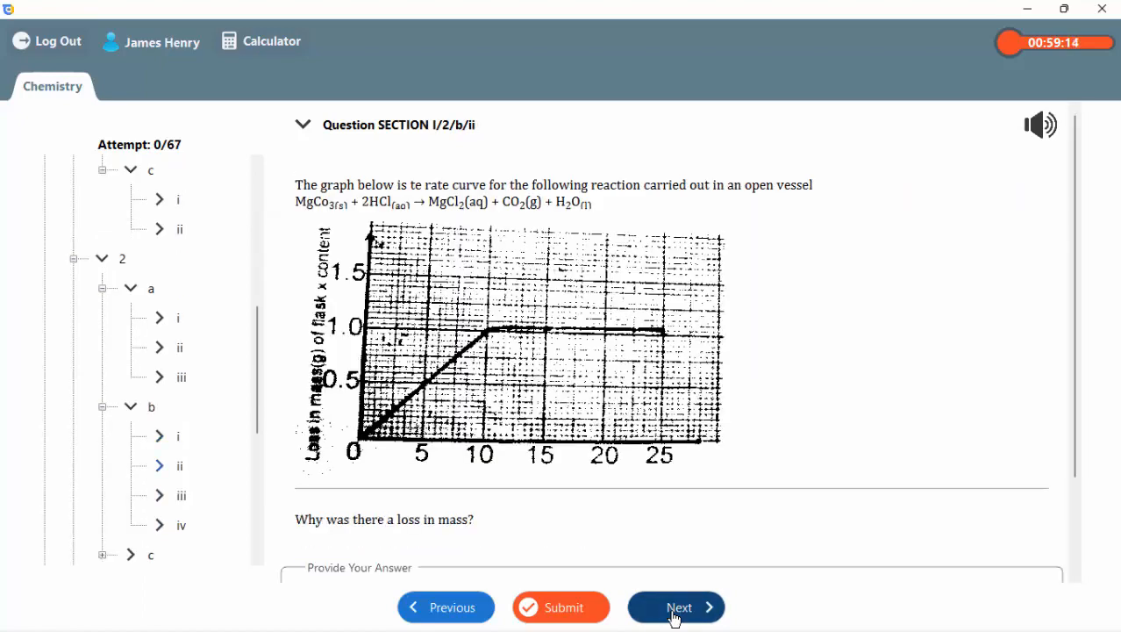
{"action": "left_click", "coordinate": [675, 614]}
{"action": "left_click", "coordinate": [675, 614]}
{"action": "left_click", "coordinate": [675, 614]}
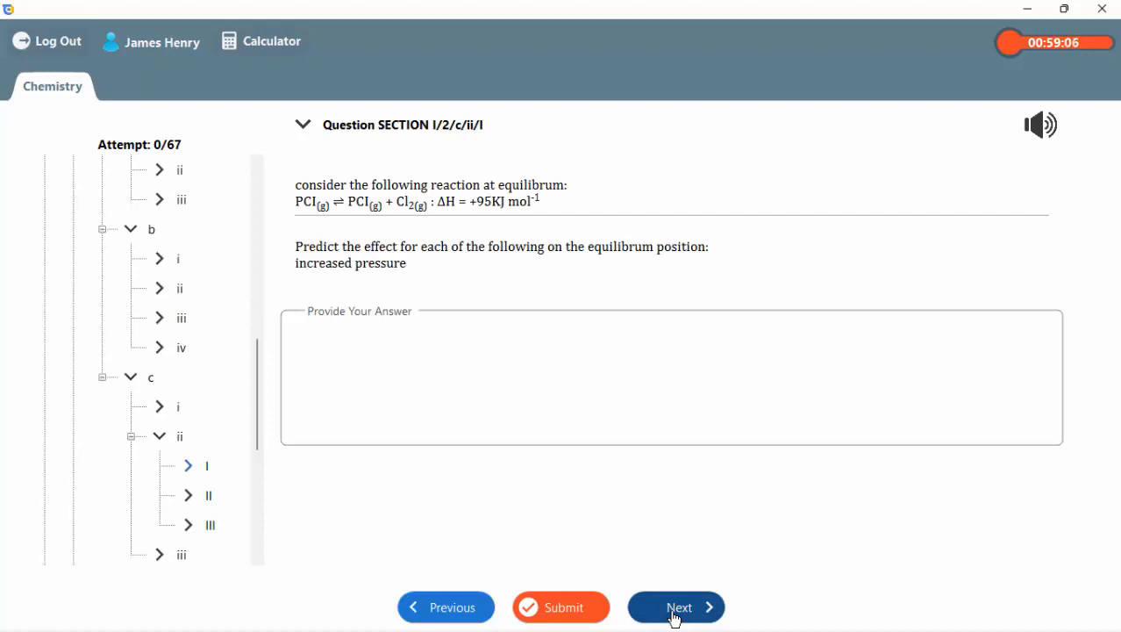
{"action": "left_click", "coordinate": [40, 46]}
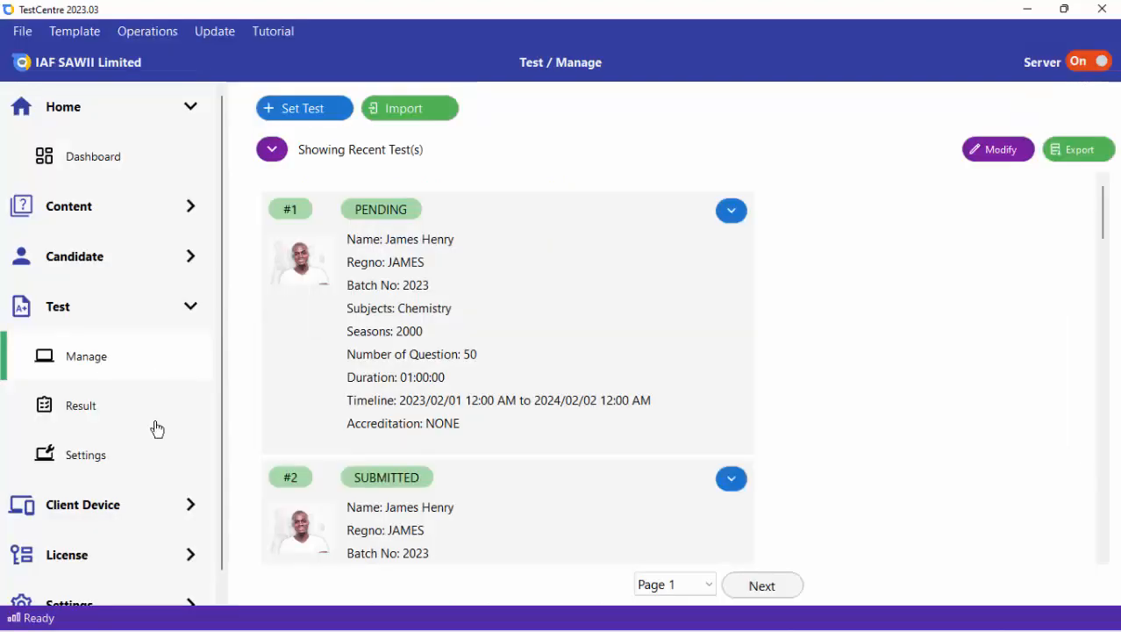
In the TestCentre server's test settings, try the PRACTICE mode and set Mode to MOCK.
{"action": "left_click", "coordinate": [121, 458]}
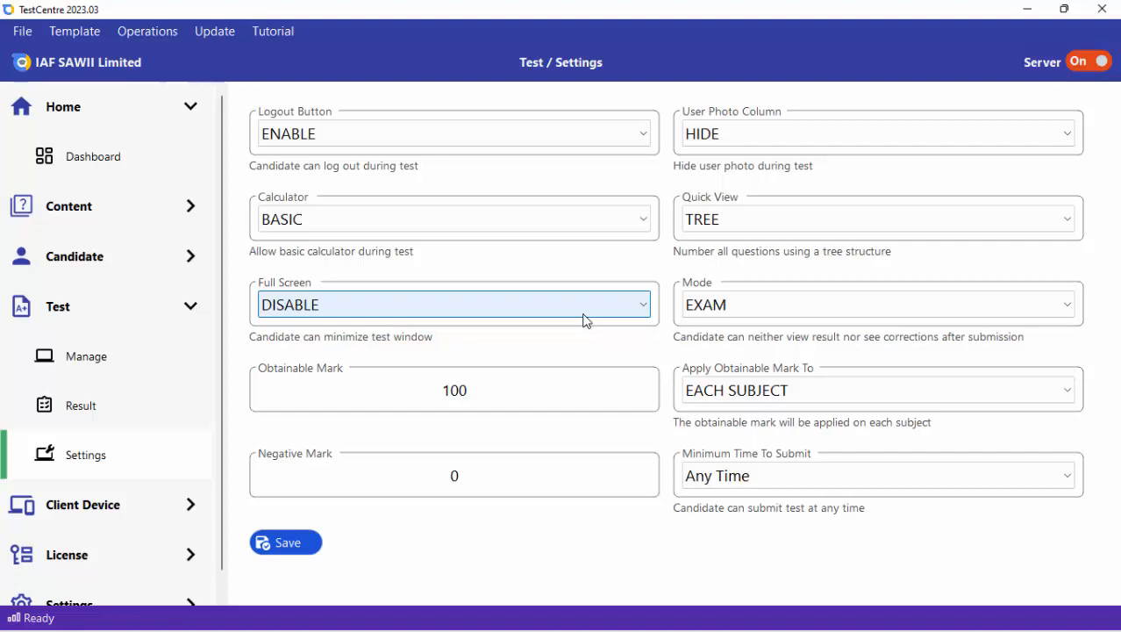
{"action": "left_click", "coordinate": [805, 304]}
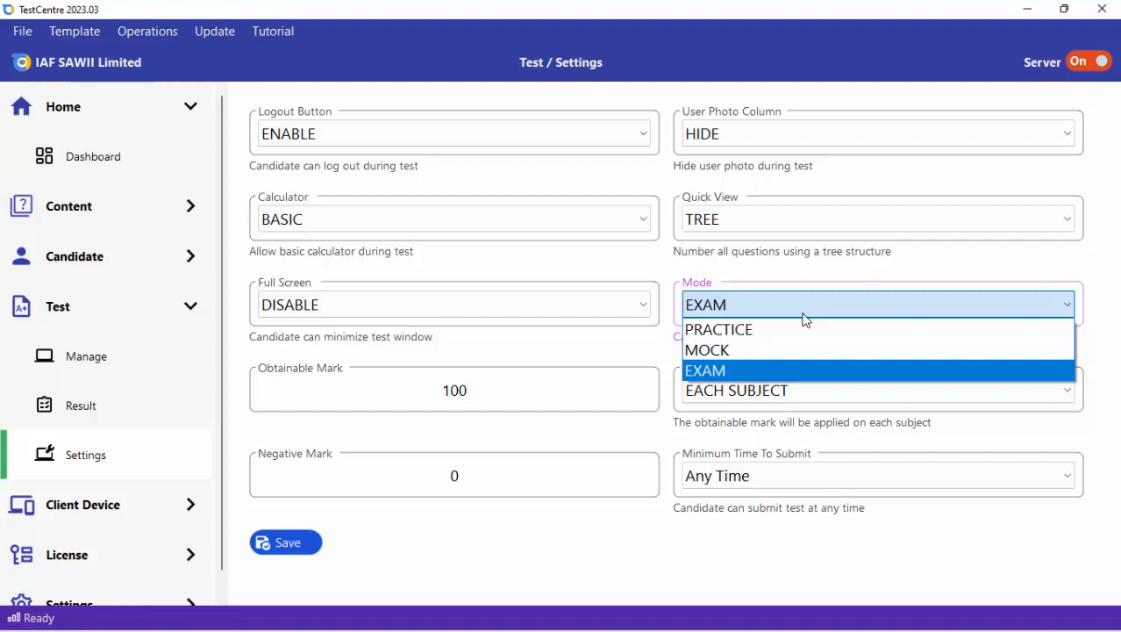
{"action": "left_click", "coordinate": [804, 316]}
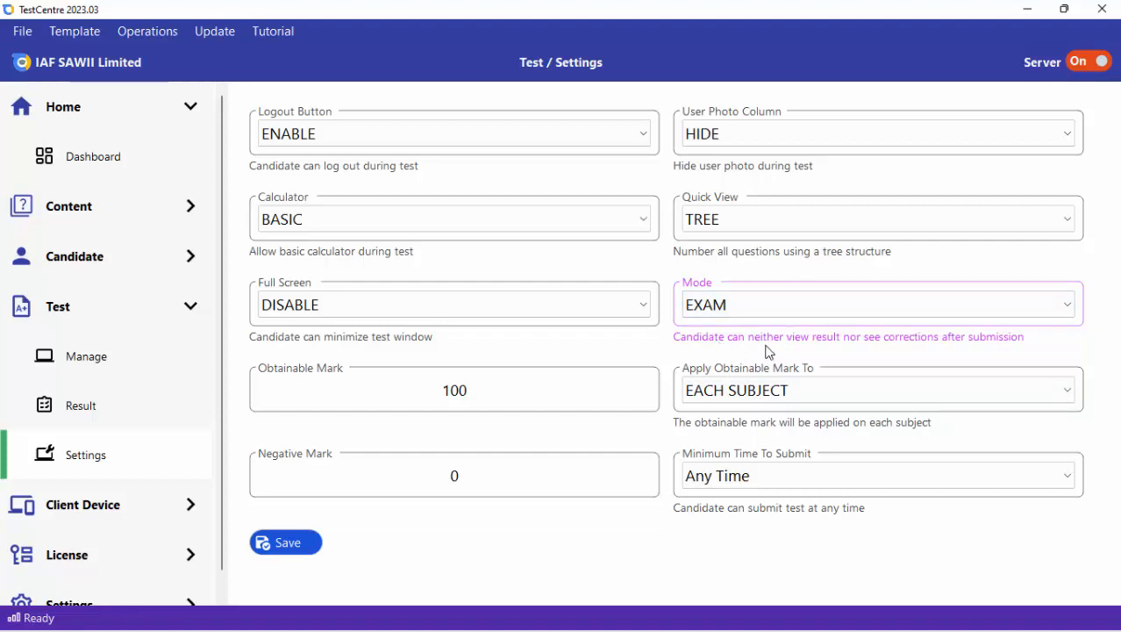
{"action": "left_click", "coordinate": [872, 306]}
{"action": "left_click", "coordinate": [797, 328]}
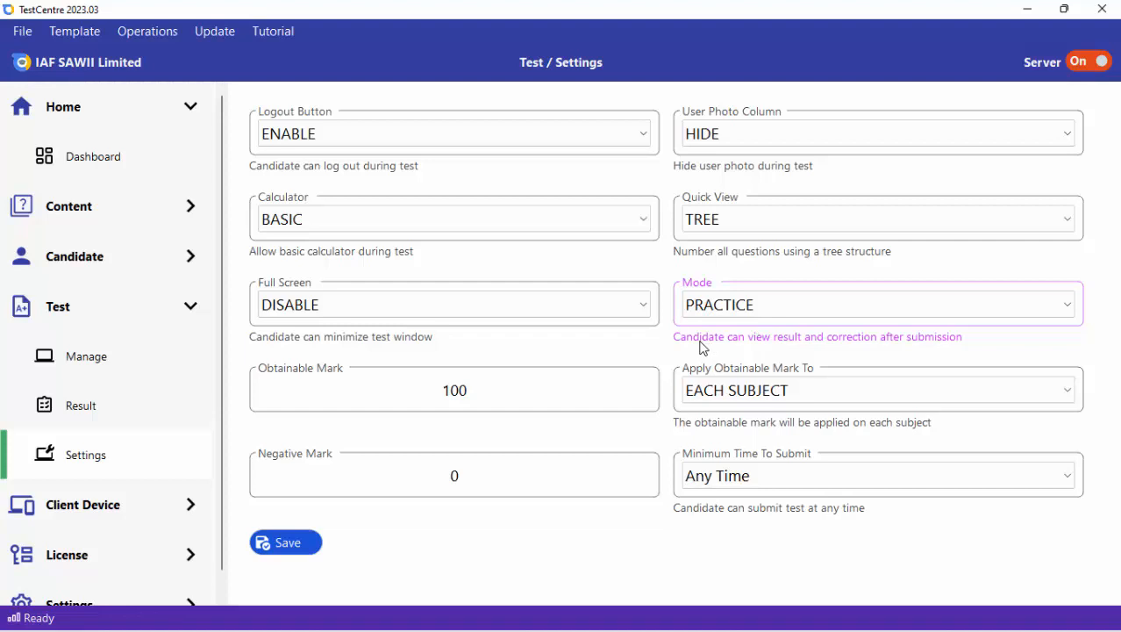
{"action": "left_click", "coordinate": [800, 314]}
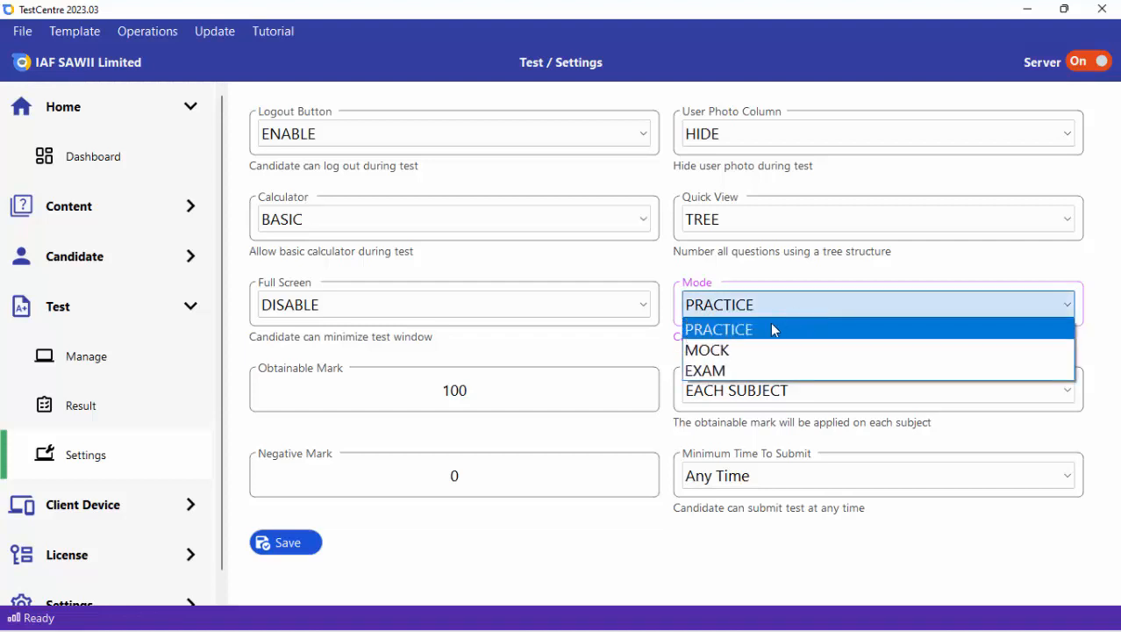
{"action": "left_click", "coordinate": [738, 350]}
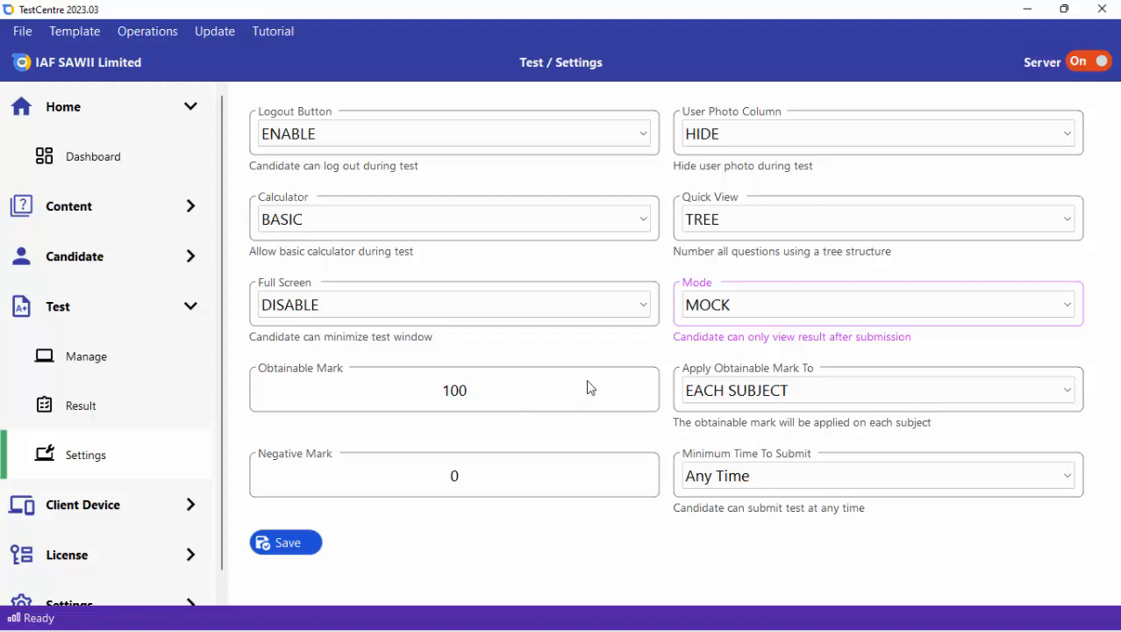
{"action": "left_click", "coordinate": [489, 391]}
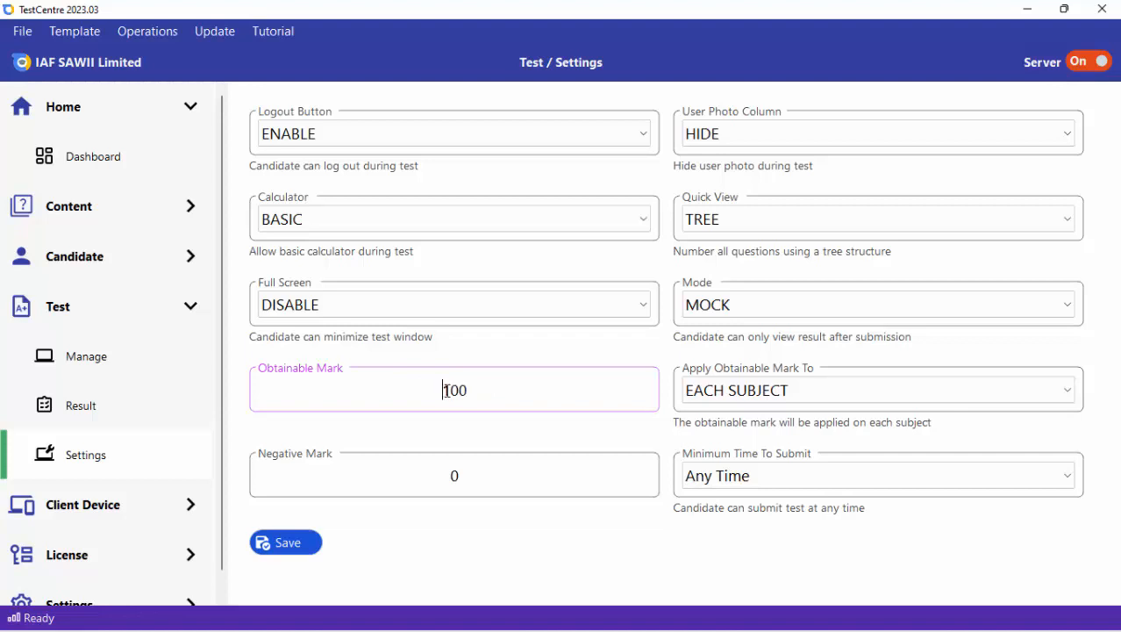
{"action": "left_click_drag", "start_coordinate": [450, 388], "coordinate": [473, 393]}
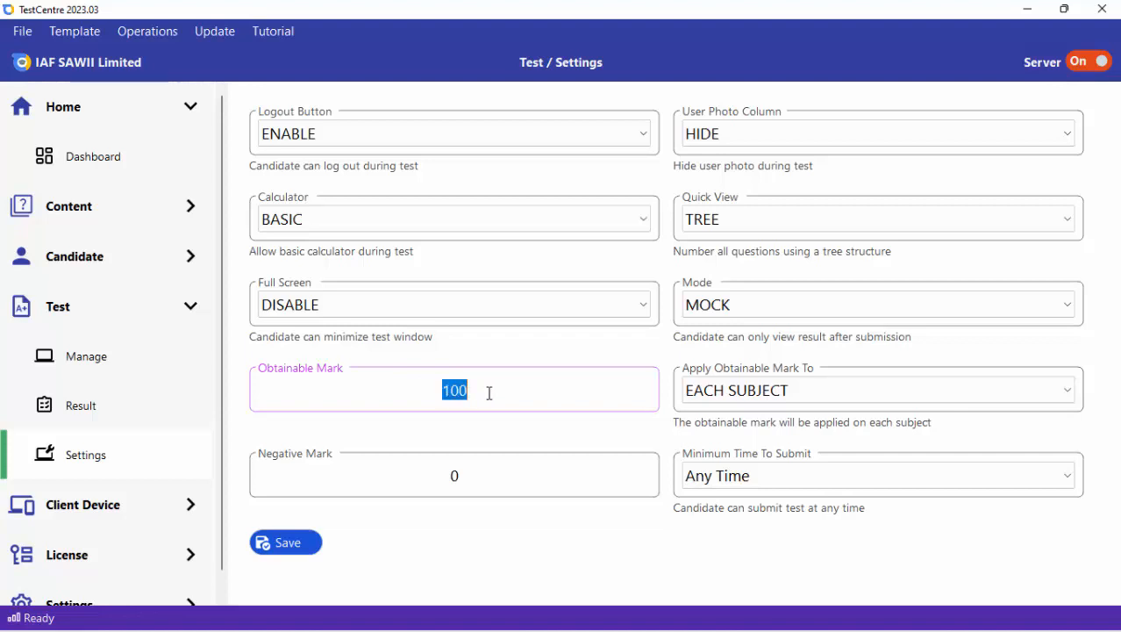
{"action": "left_click", "coordinate": [489, 393]}
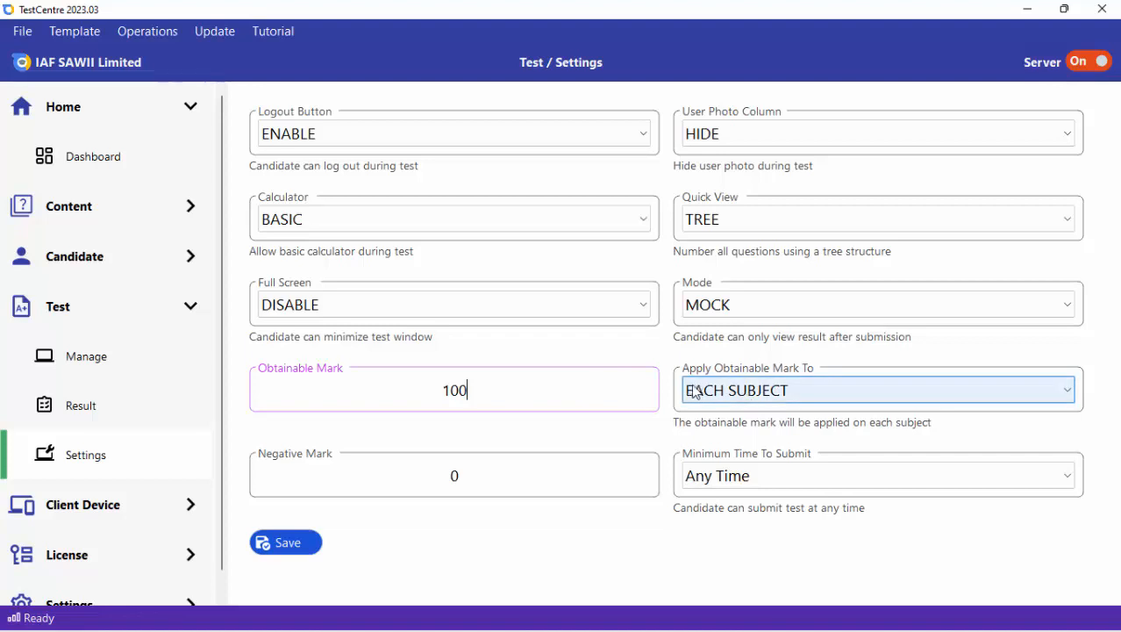
{"action": "left_click_drag", "start_coordinate": [486, 391], "coordinate": [430, 388]}
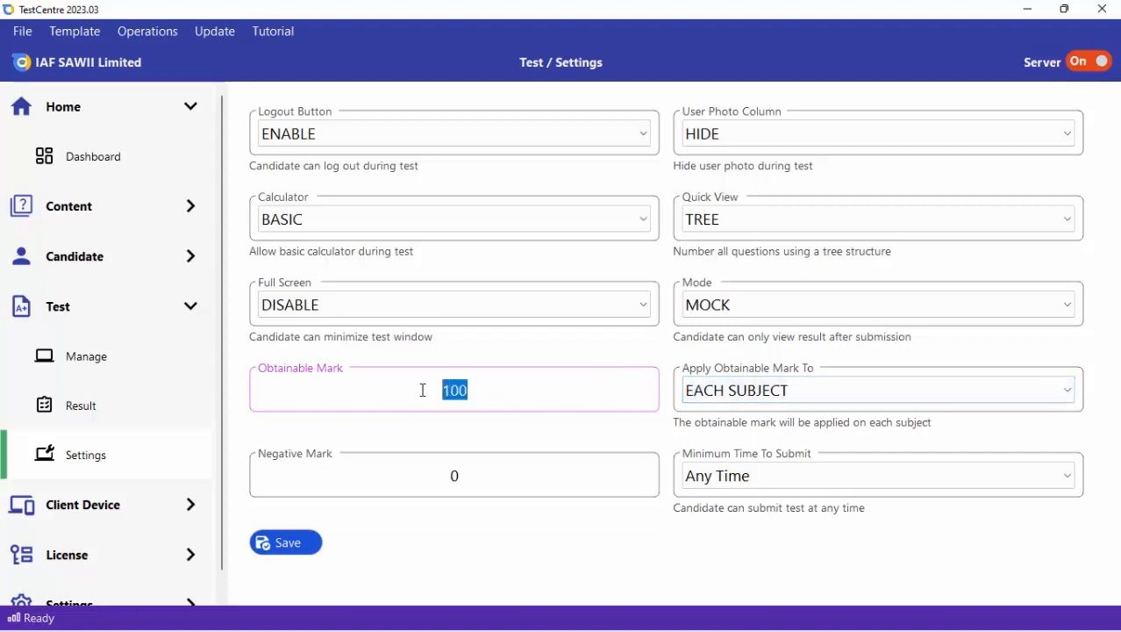
{"action": "left_click", "coordinate": [590, 397]}
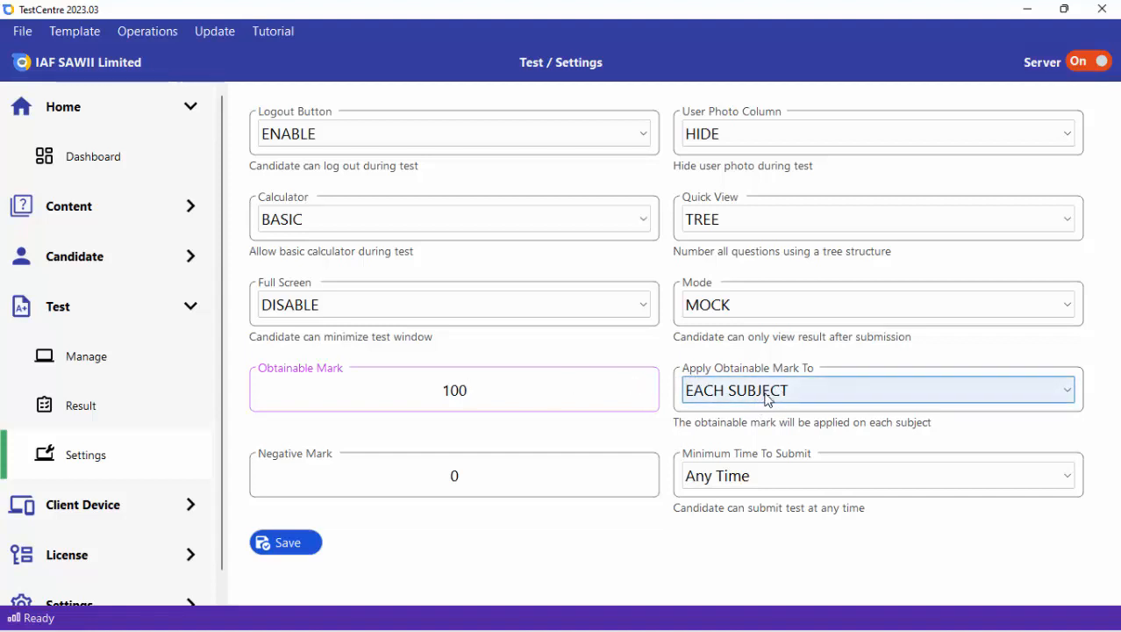
{"action": "left_click_drag", "start_coordinate": [493, 390], "coordinate": [431, 385]}
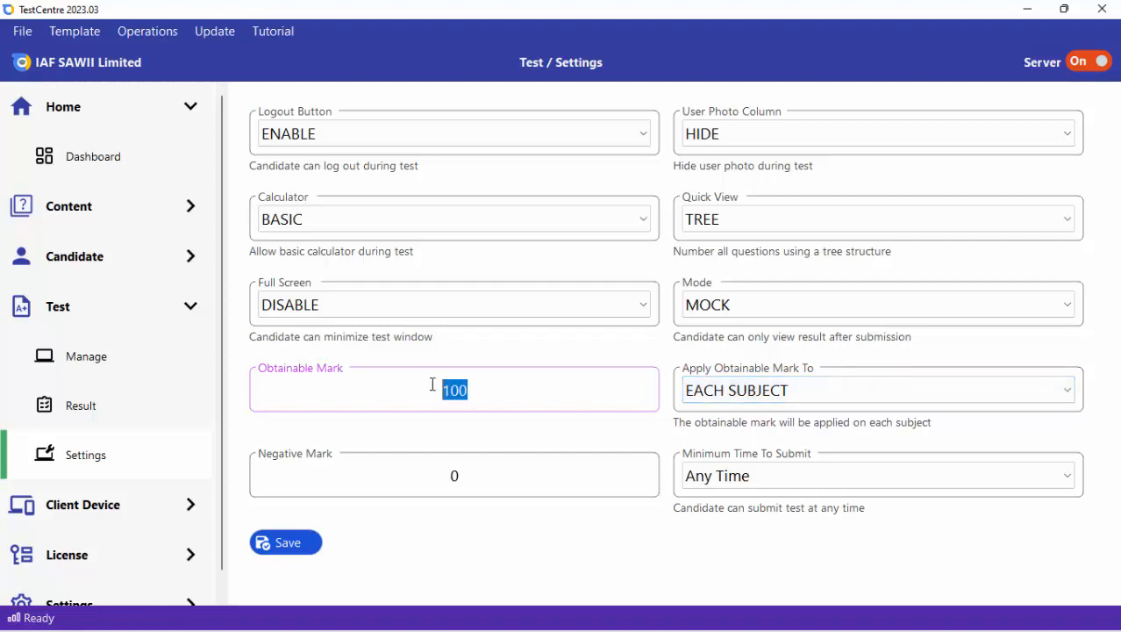
Try applying the obtainable mark to OVERALL TEST SCORE and EACH SUBJECT, and set Apply Obtainable Mark To to NONE.
{"action": "left_click", "coordinate": [800, 391]}
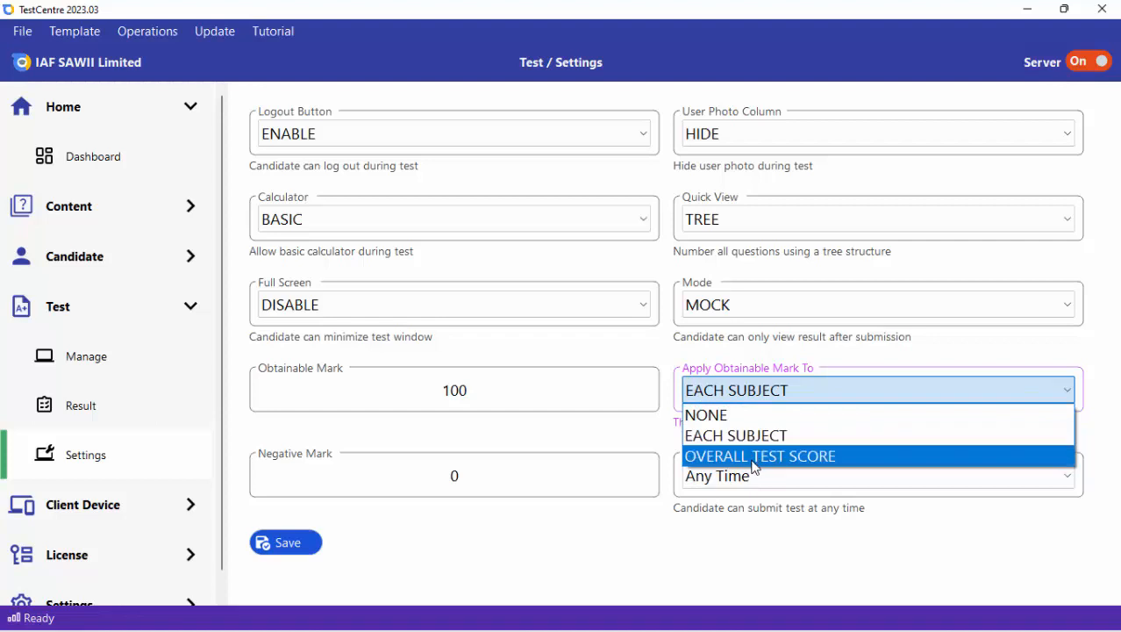
{"action": "left_click", "coordinate": [754, 456]}
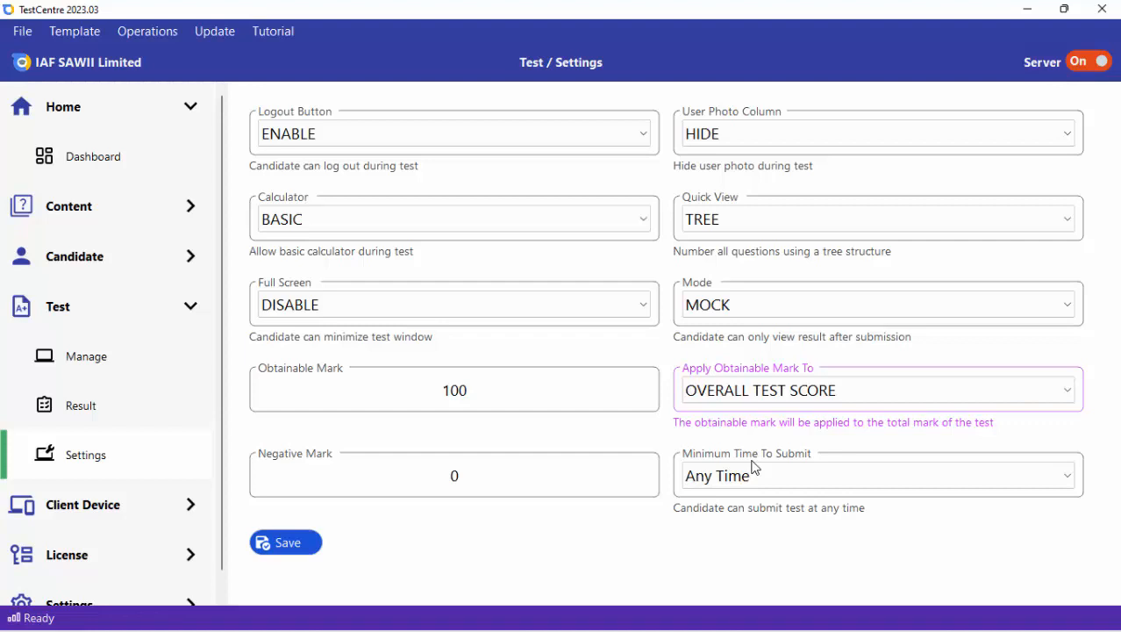
{"action": "left_click", "coordinate": [758, 391]}
{"action": "left_click", "coordinate": [716, 436]}
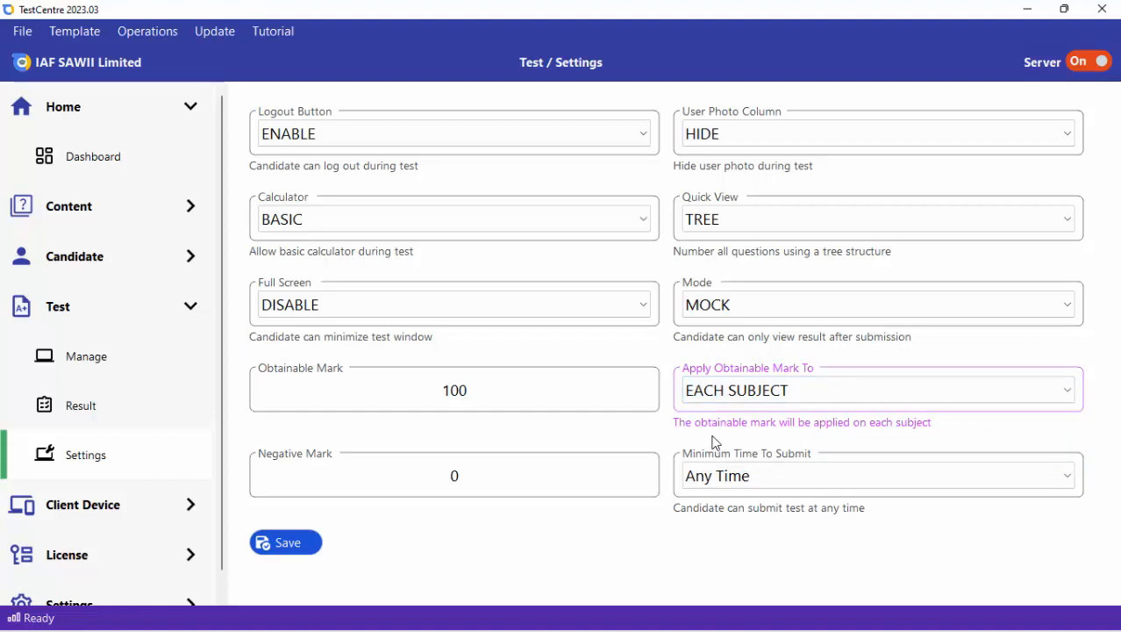
{"action": "left_click", "coordinate": [778, 393]}
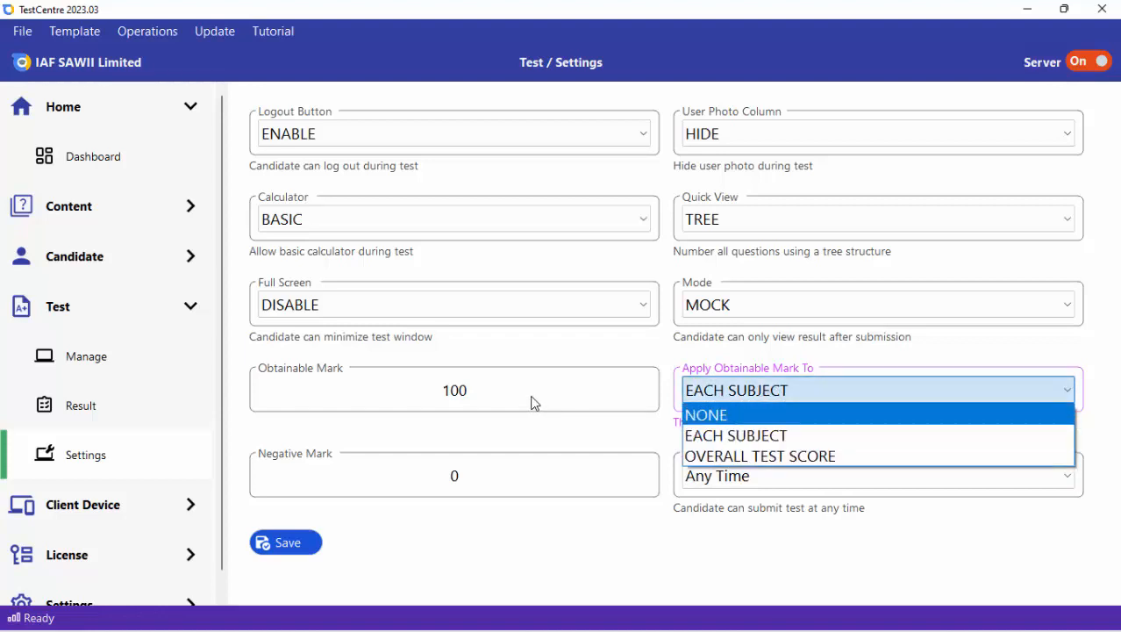
{"action": "left_click", "coordinate": [742, 419]}
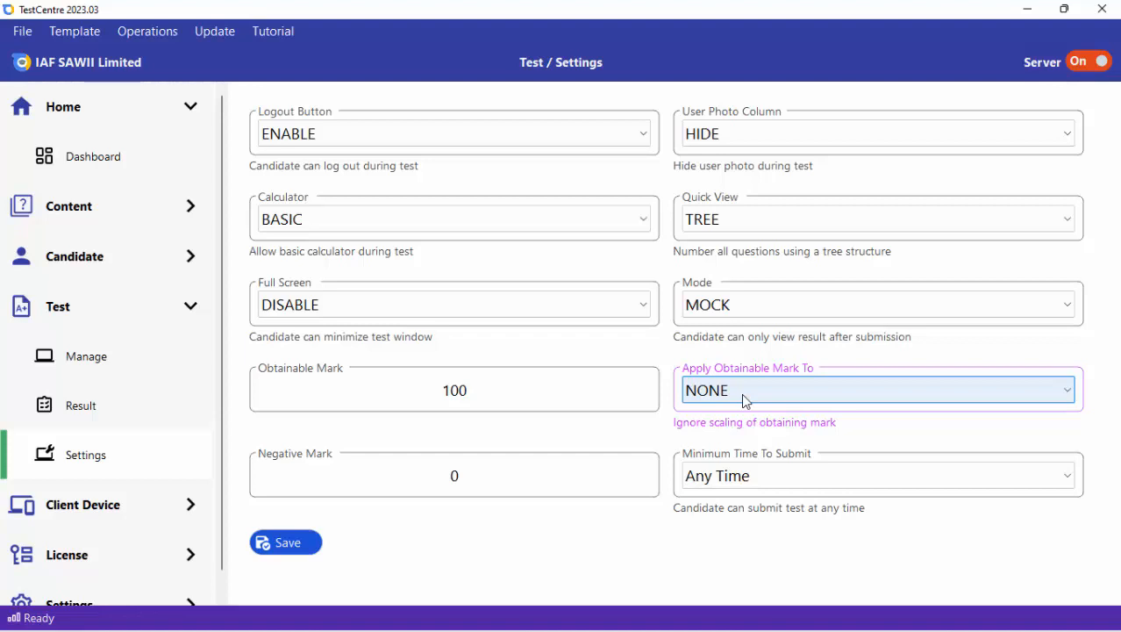
Set Minimum Time To Submit to After 25% Test Duration.
{"action": "left_click", "coordinate": [568, 465]}
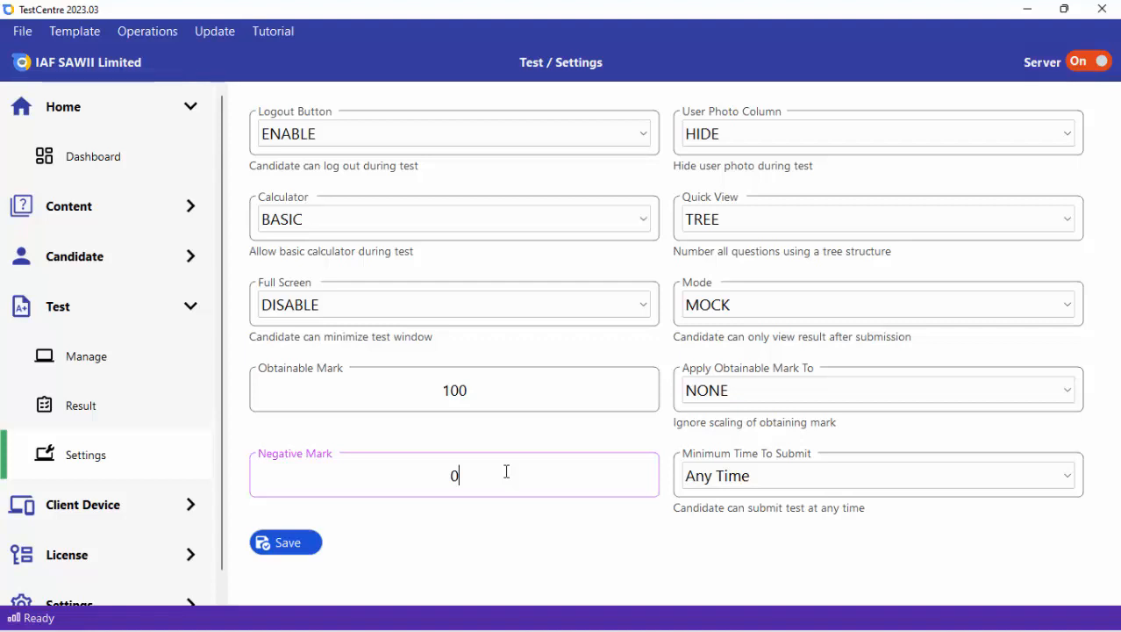
{"action": "left_click", "coordinate": [905, 478]}
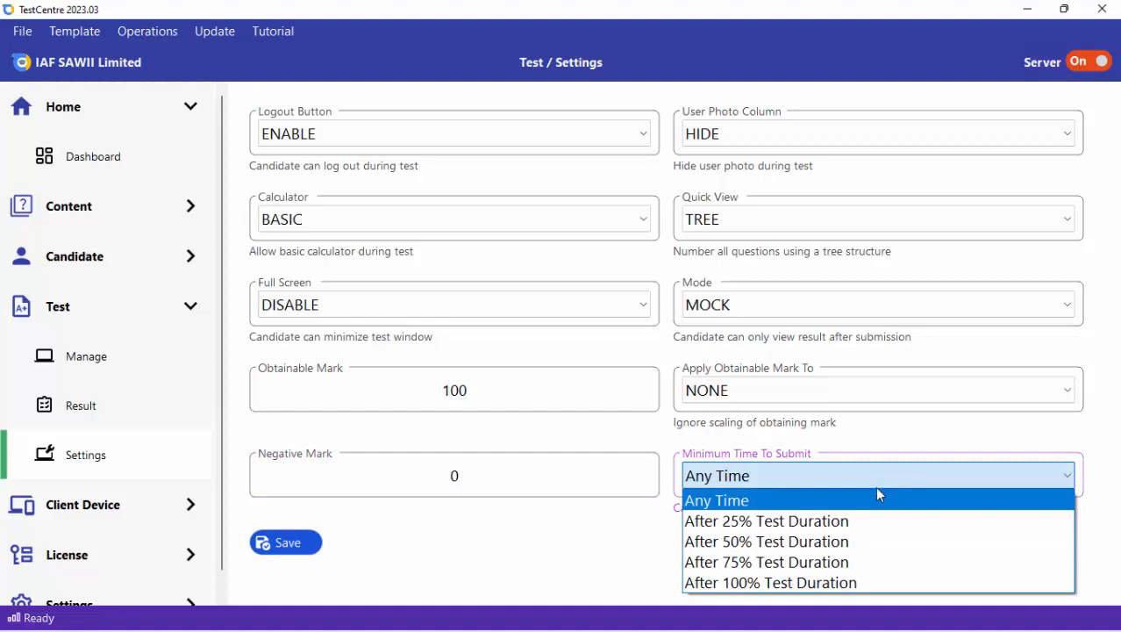
{"action": "left_click", "coordinate": [824, 522]}
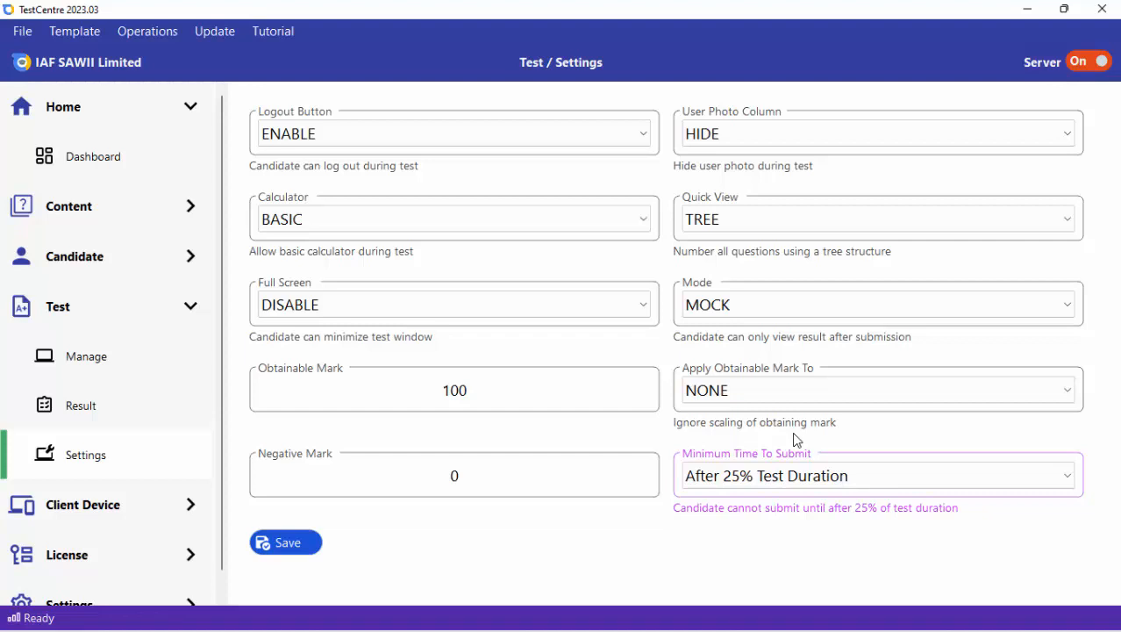
Set Mode to EXAM and save the test settings.
{"action": "left_click", "coordinate": [745, 303]}
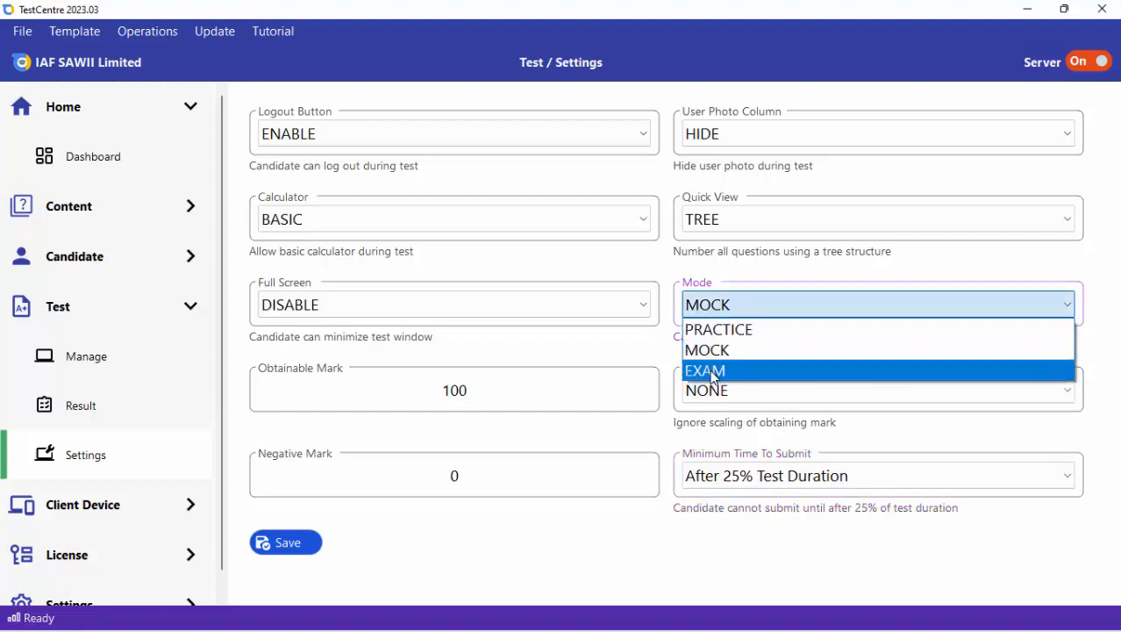
{"action": "left_click", "coordinate": [714, 374]}
{"action": "left_click", "coordinate": [296, 545]}
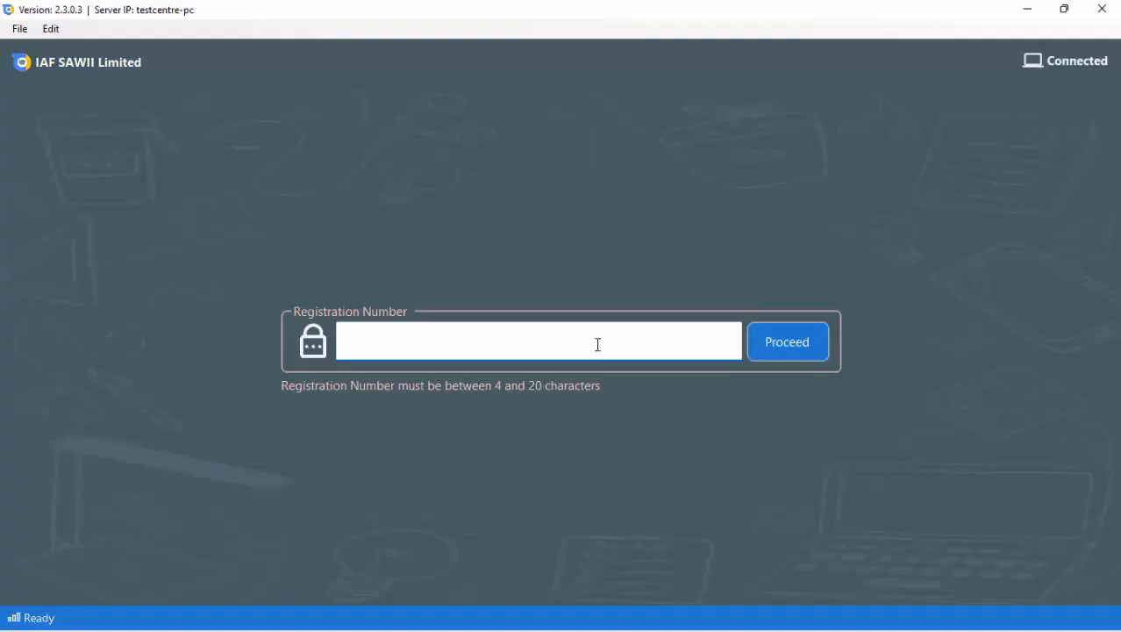
In the TestCentre client, enter the candidate's registration number and start the SSCE test.
{"action": "type", "text": "CLARA"}
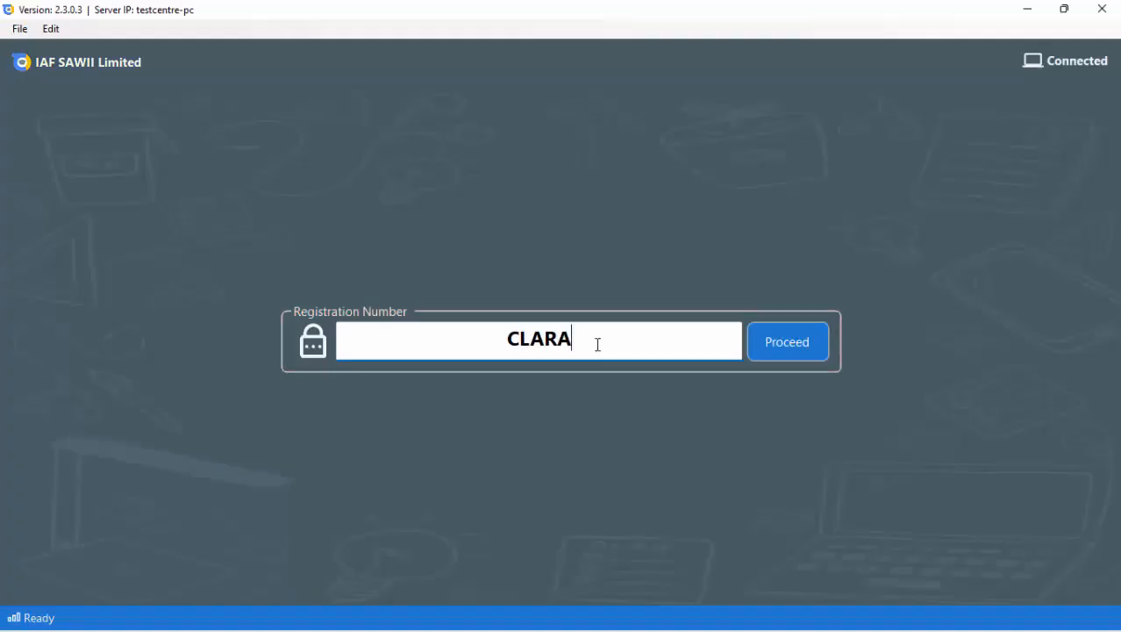
{"action": "left_click", "coordinate": [776, 351]}
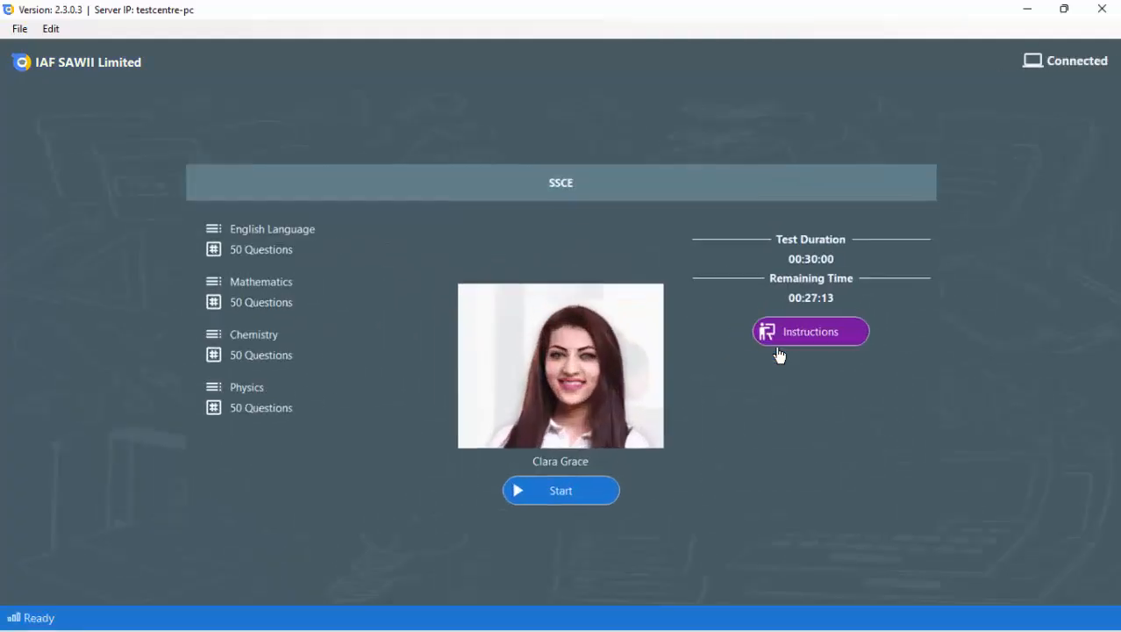
{"action": "left_click", "coordinate": [538, 508]}
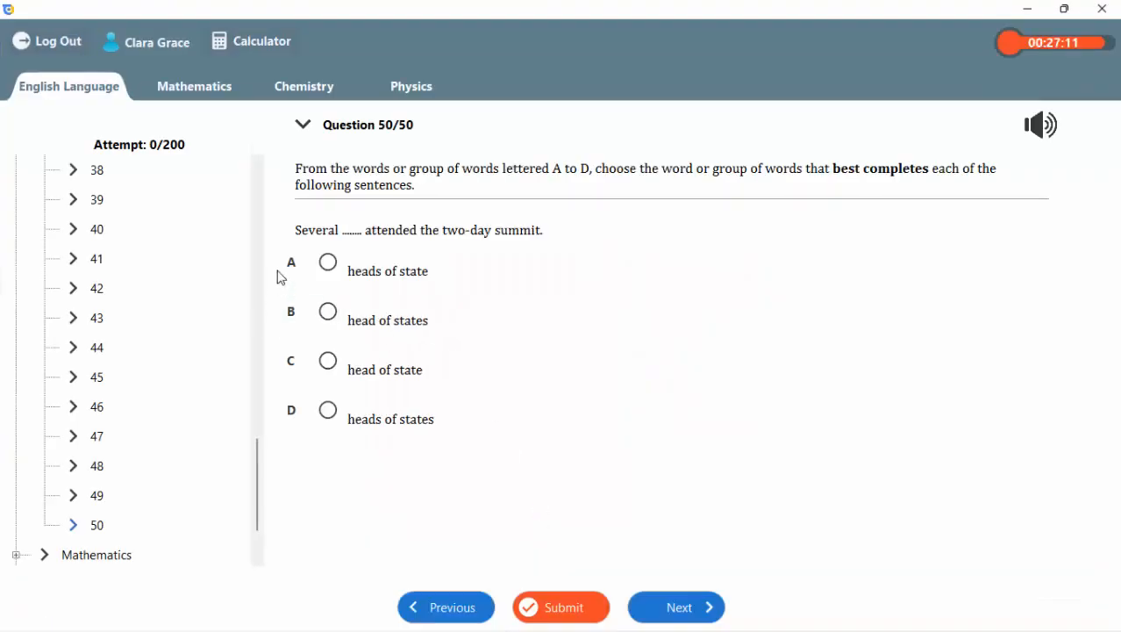
Try to submit the test before the minimum submission time and dismiss the Submit dialog.
{"action": "scroll", "coordinate": [262, 221], "scroll_direction": "up", "scroll_amount": 5}
{"action": "scroll", "coordinate": [264, 222], "scroll_direction": "up", "scroll_amount": 10}
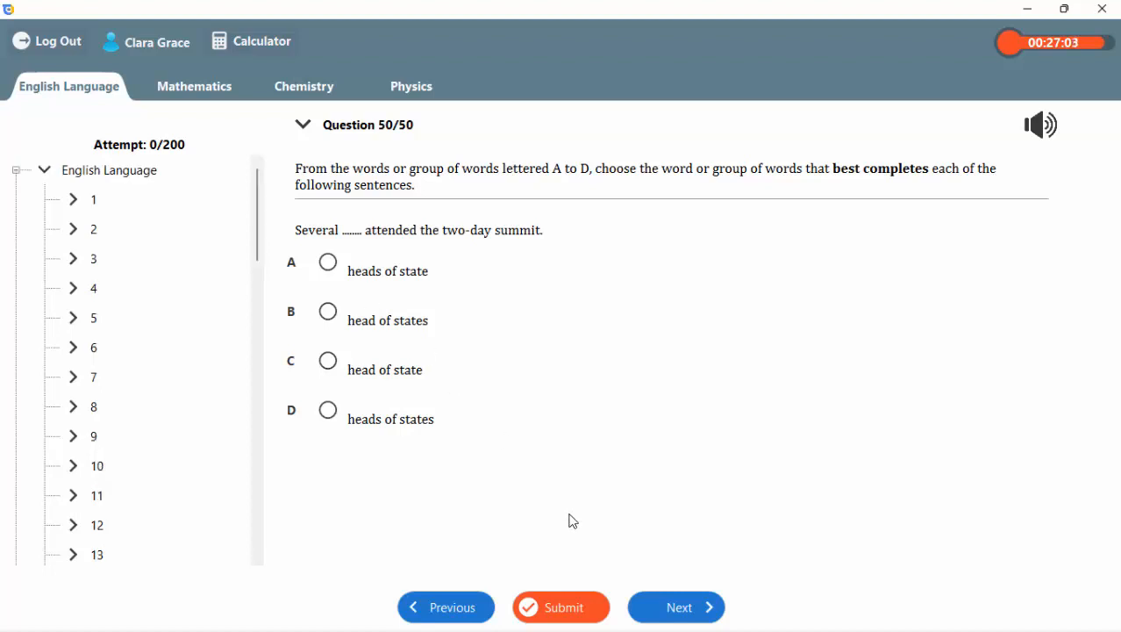
{"action": "left_click", "coordinate": [560, 604]}
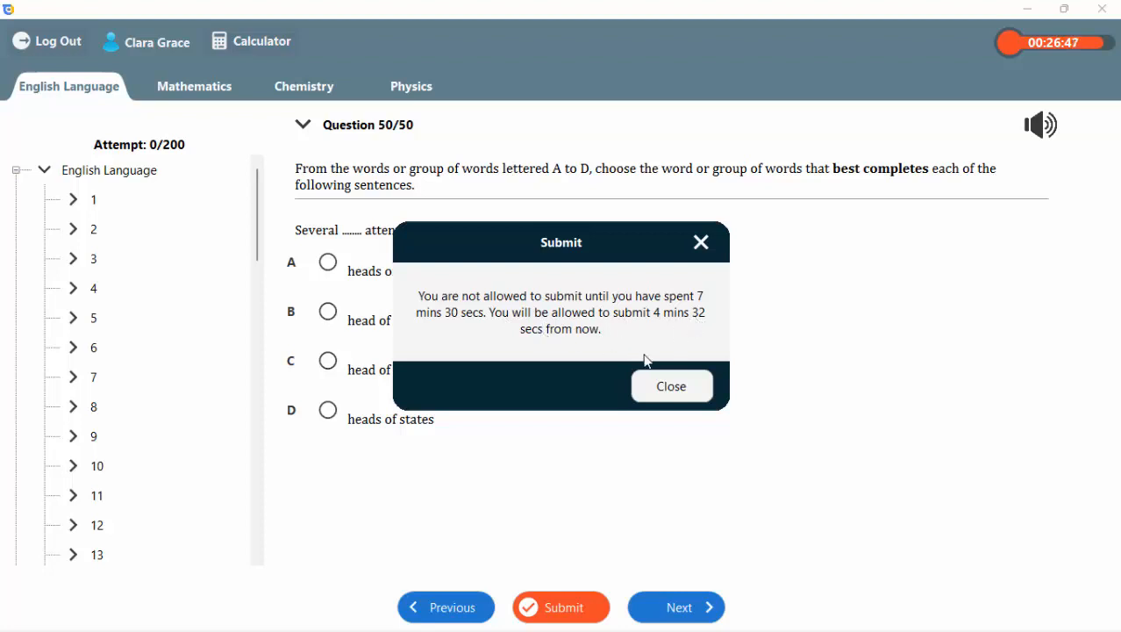
{"action": "left_click", "coordinate": [668, 387]}
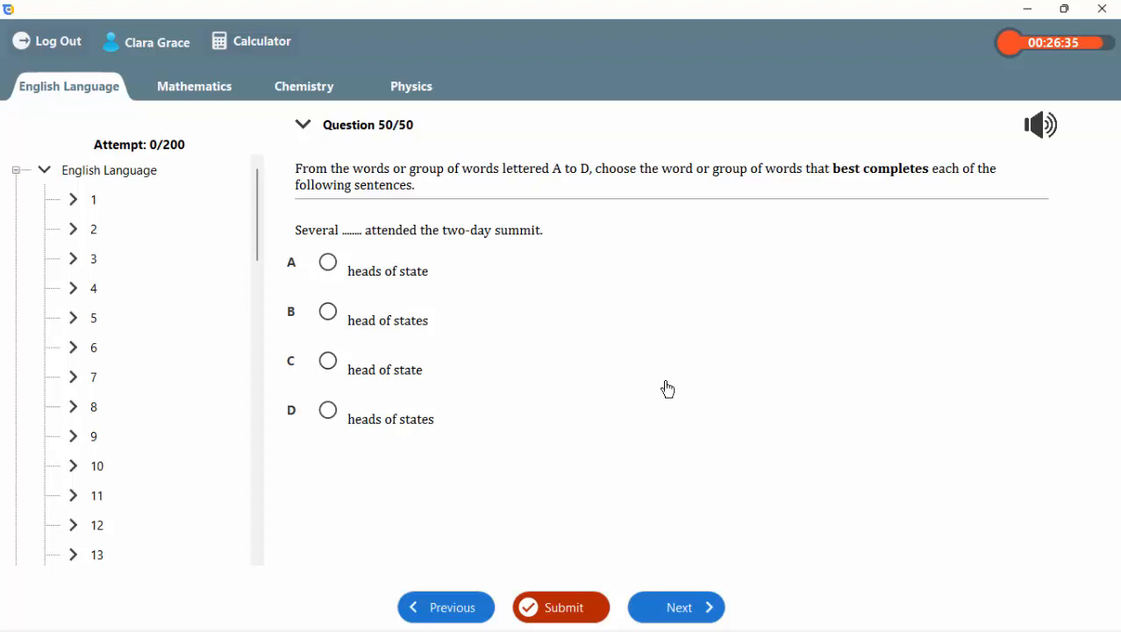
Answer English Language question 50 with option B and work through the Mathematics questions up to question 39, skipping question 5.
{"action": "left_click", "coordinate": [328, 313]}
{"action": "key", "text": "b"}
{"action": "key", "text": "b"}
{"action": "key", "text": "b"}
{"action": "key", "text": "b"}
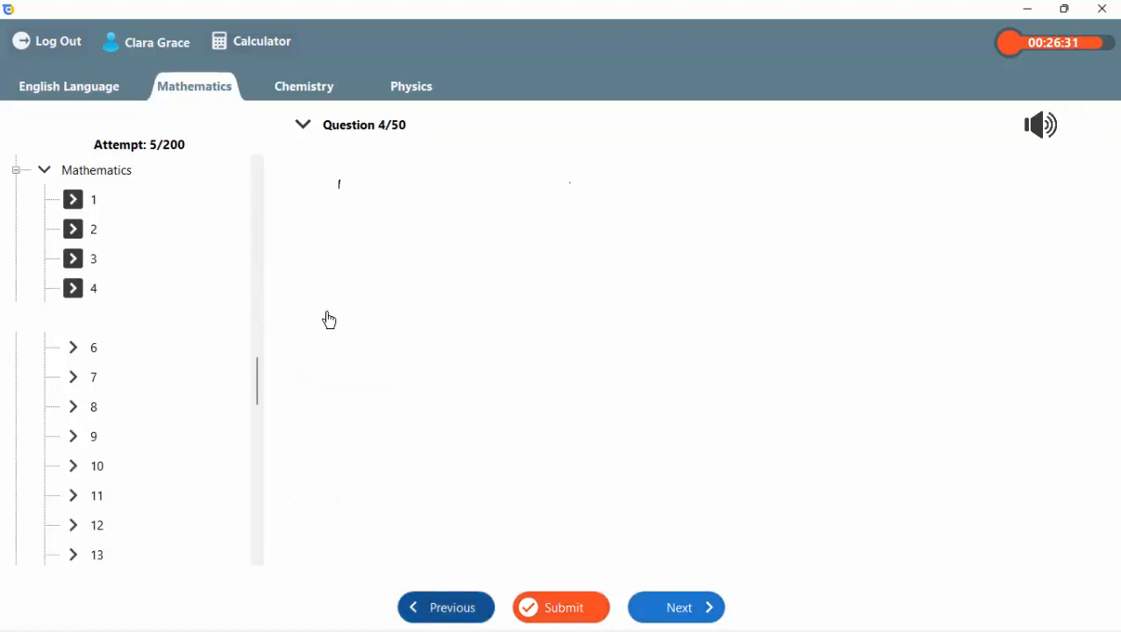
{"action": "key", "text": "n"}
{"action": "key", "text": "a"}
{"action": "key", "text": "n"}
{"action": "key", "text": "a"}
{"action": "key", "text": "n"}
{"action": "key", "text": "a"}
{"action": "key", "text": "n"}
{"action": "key", "text": "a"}
{"action": "key", "text": "n"}
{"action": "key", "text": "a"}
{"action": "key", "text": "n"}
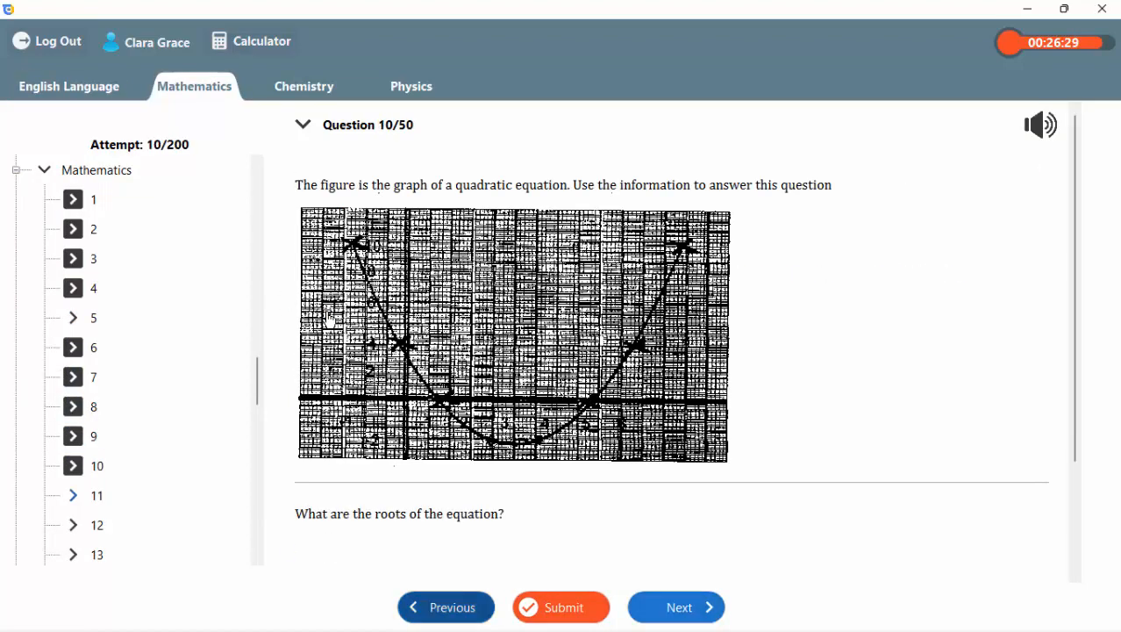
{"action": "key", "text": "a"}
{"action": "key", "text": "n"}
{"action": "key", "text": "a"}
{"action": "key", "text": "n"}
{"action": "key", "text": "a"}
{"action": "key", "text": "n"}
{"action": "key", "text": "a"}
{"action": "key", "text": "n"}
{"action": "key", "text": "a"}
{"action": "key", "text": "n"}
{"action": "key", "text": "a"}
{"action": "key", "text": "n"}
{"action": "key", "text": "a"}
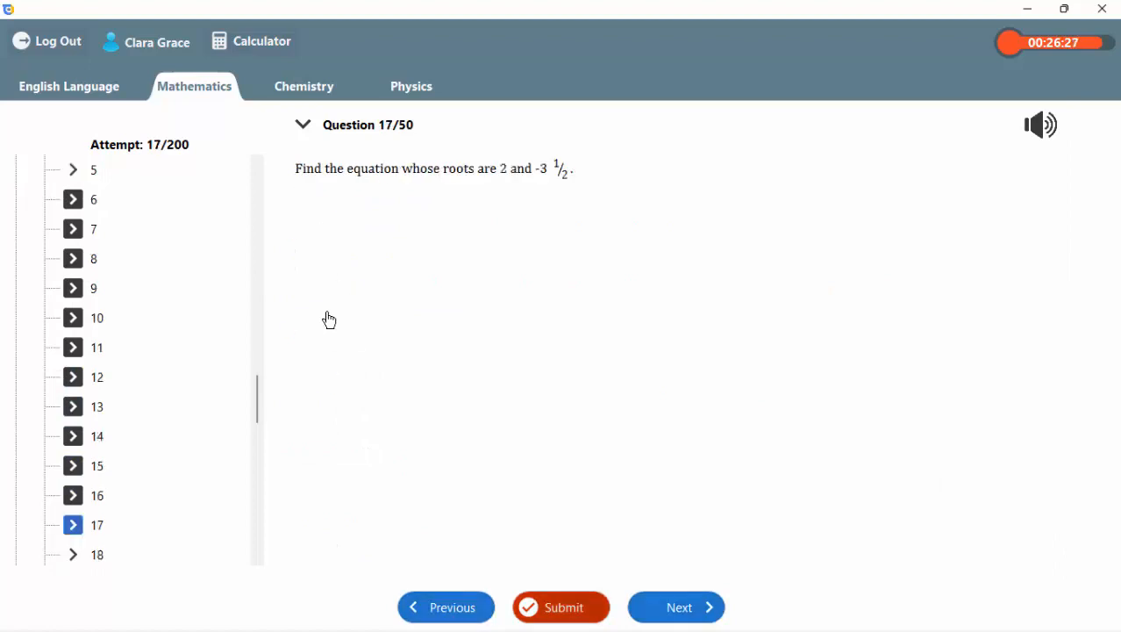
{"action": "key", "text": "n"}
{"action": "key", "text": "a"}
{"action": "key", "text": "n"}
{"action": "key", "text": "a"}
{"action": "key", "text": "n"}
{"action": "key", "text": "a"}
{"action": "key", "text": "n"}
{"action": "key", "text": "a"}
{"action": "key", "text": "n"}
{"action": "key", "text": "a"}
{"action": "key", "text": "n"}
{"action": "key", "text": "a"}
{"action": "key", "text": "n"}
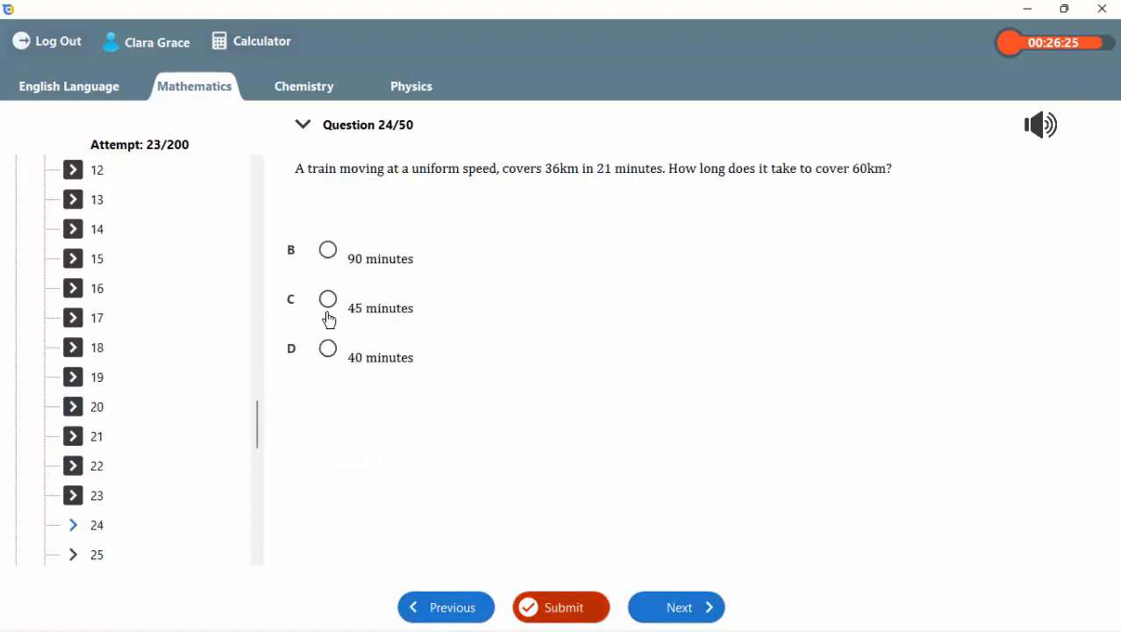
{"action": "key", "text": "a"}
{"action": "key", "text": "n"}
{"action": "key", "text": "a"}
{"action": "key", "text": "n"}
{"action": "key", "text": "a"}
{"action": "key", "text": "n"}
{"action": "key", "text": "a"}
{"action": "key", "text": "n"}
{"action": "key", "text": "a"}
{"action": "key", "text": "n"}
{"action": "key", "text": "a"}
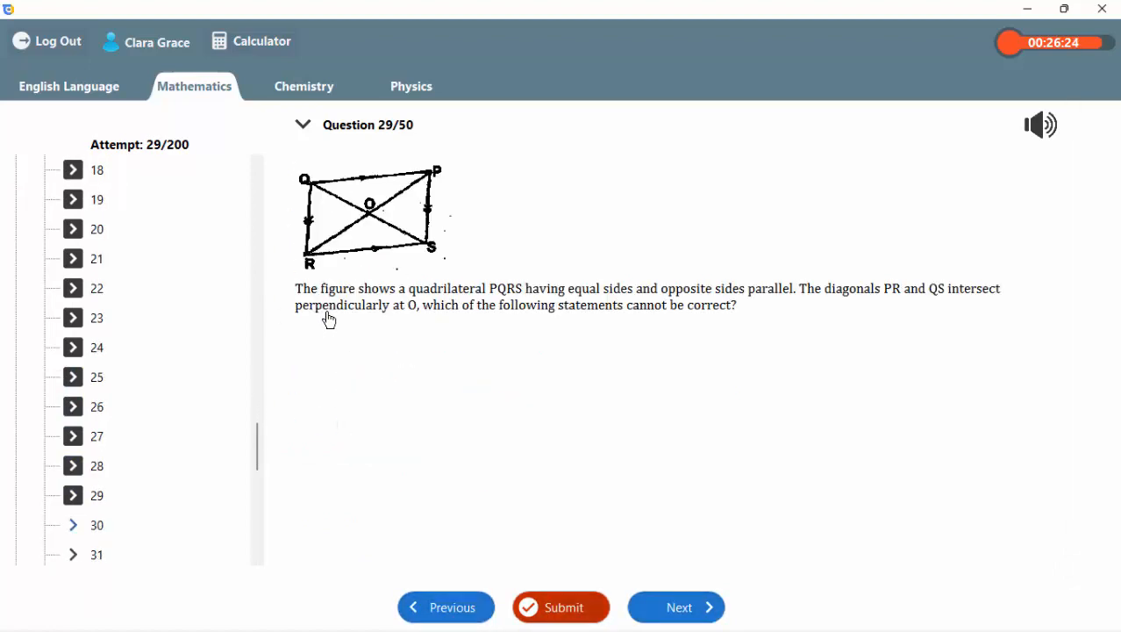
{"action": "key", "text": "n"}
{"action": "key", "text": "a"}
{"action": "key", "text": "n"}
{"action": "key", "text": "a"}
{"action": "key", "text": "n"}
{"action": "key", "text": "a"}
{"action": "key", "text": "n"}
{"action": "key", "text": "a"}
{"action": "key", "text": "n"}
{"action": "key", "text": "a"}
{"action": "key", "text": "n"}
{"action": "key", "text": "a"}
{"action": "key", "text": "n"}
{"action": "key", "text": "a"}
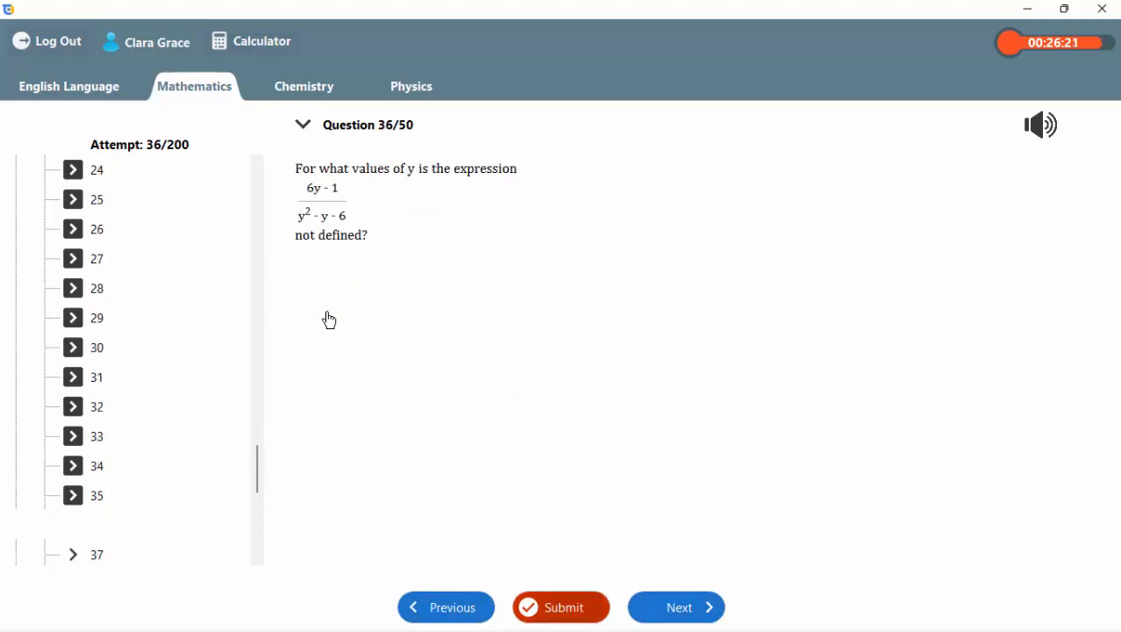
{"action": "key", "text": "n"}
{"action": "key", "text": "a"}
{"action": "key", "text": "n"}
{"action": "key", "text": "a"}
{"action": "key", "text": "n"}
{"action": "key", "text": "a"}
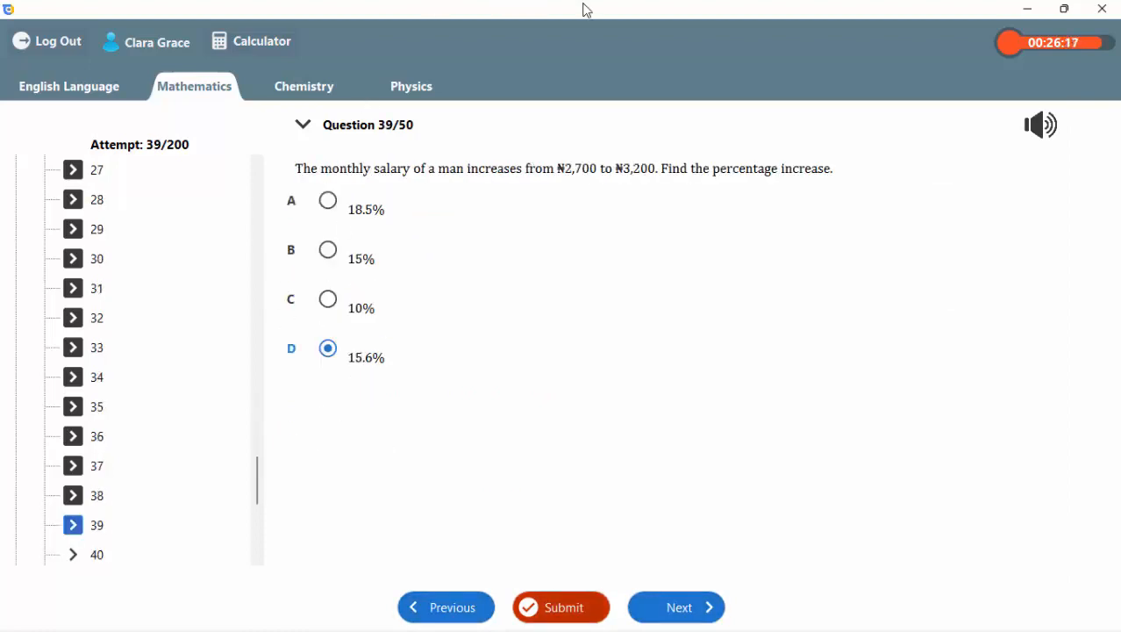
Take the test window out of its maximized state, move and widen it, and maximize it again.
{"action": "left_click_drag", "start_coordinate": [587, 11], "coordinate": [414, 36]}
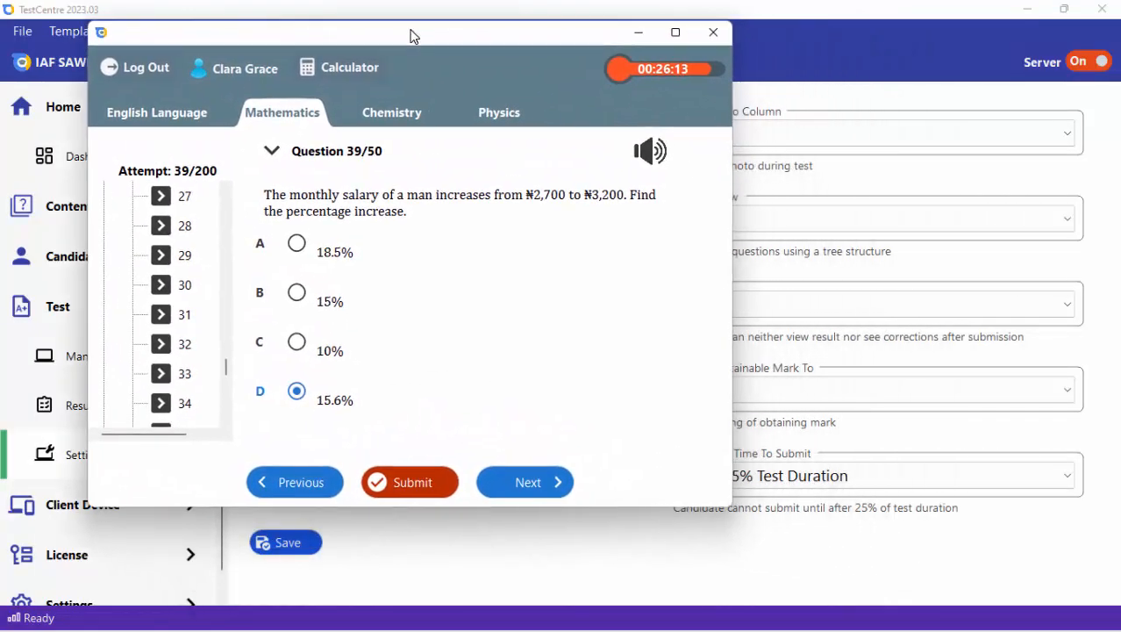
{"action": "left_click_drag", "start_coordinate": [545, 46], "coordinate": [477, 39]}
{"action": "left_click_drag", "start_coordinate": [667, 213], "coordinate": [836, 211]}
{"action": "mouse_move", "coordinate": [536, 29]}
{"action": "left_mouse_down"}
{"action": "mouse_move", "coordinate": [597, 74]}
{"action": "mouse_move", "coordinate": [592, 56]}
{"action": "mouse_move", "coordinate": [532, 36]}
{"action": "left_mouse_up"}
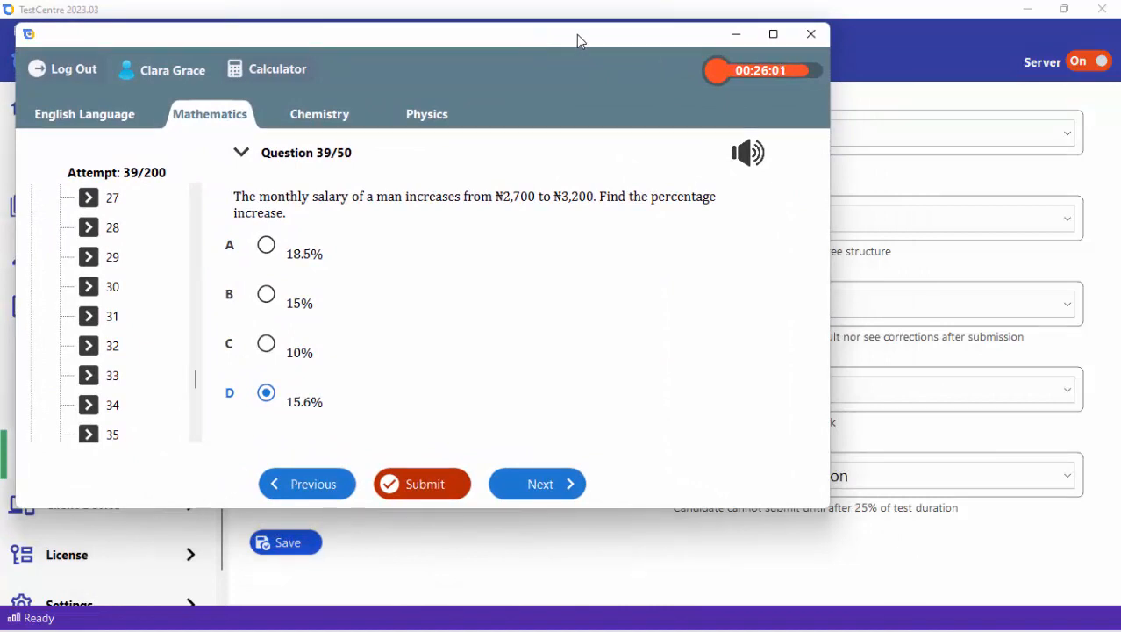
{"action": "left_click", "coordinate": [773, 34]}
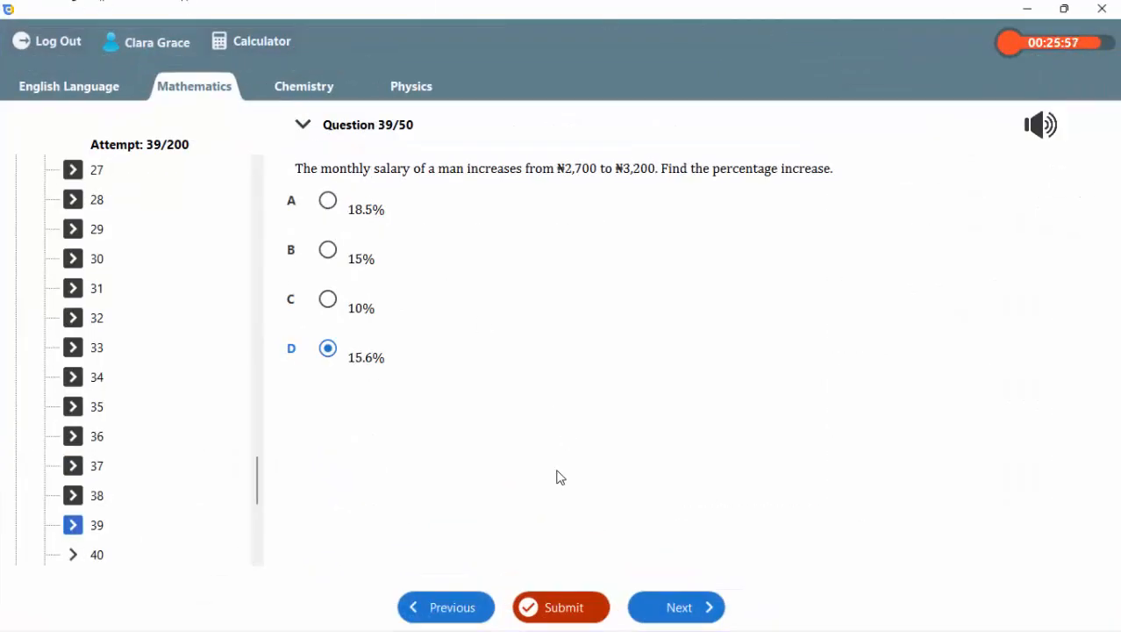
Try once more to submit the test, dismiss the Submit dialog, and log the candidate out.
{"action": "left_click", "coordinate": [562, 602]}
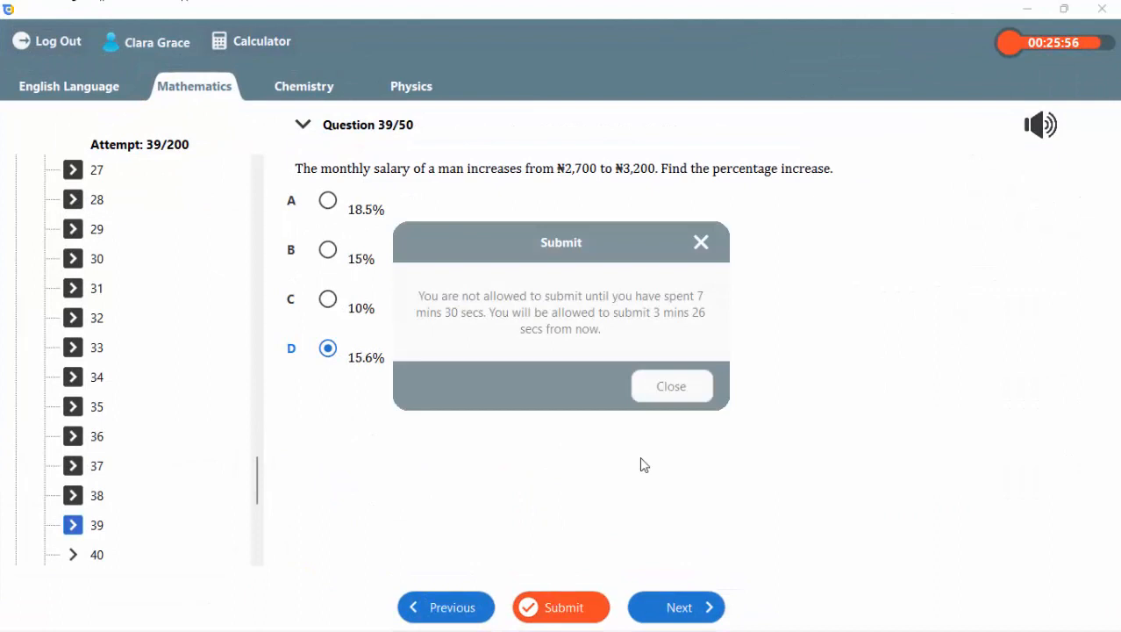
{"action": "left_click", "coordinate": [683, 400]}
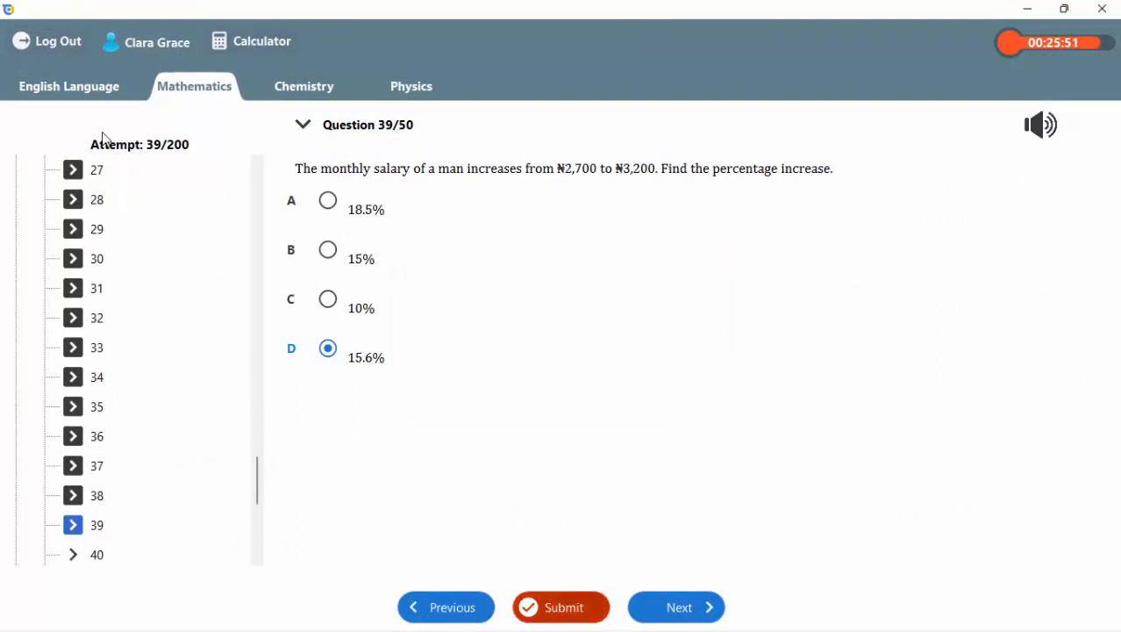
{"action": "left_click", "coordinate": [36, 41]}
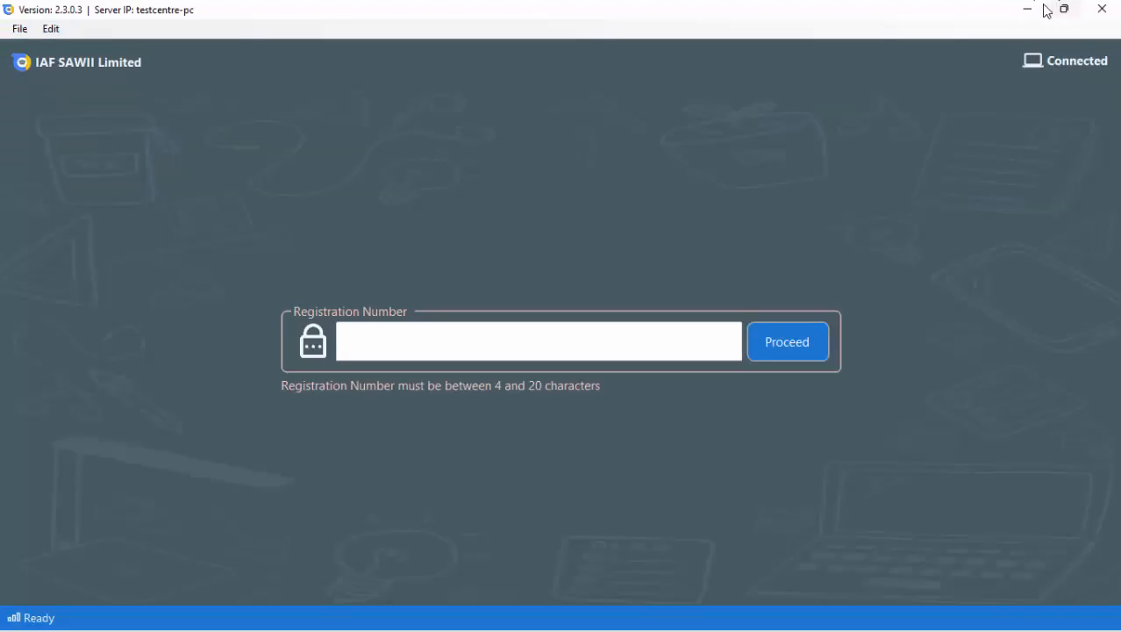
Return to the TestCentre server's test settings, set Minimum Time To Submit to Any Time, and save.
{"action": "left_click", "coordinate": [1033, 10]}
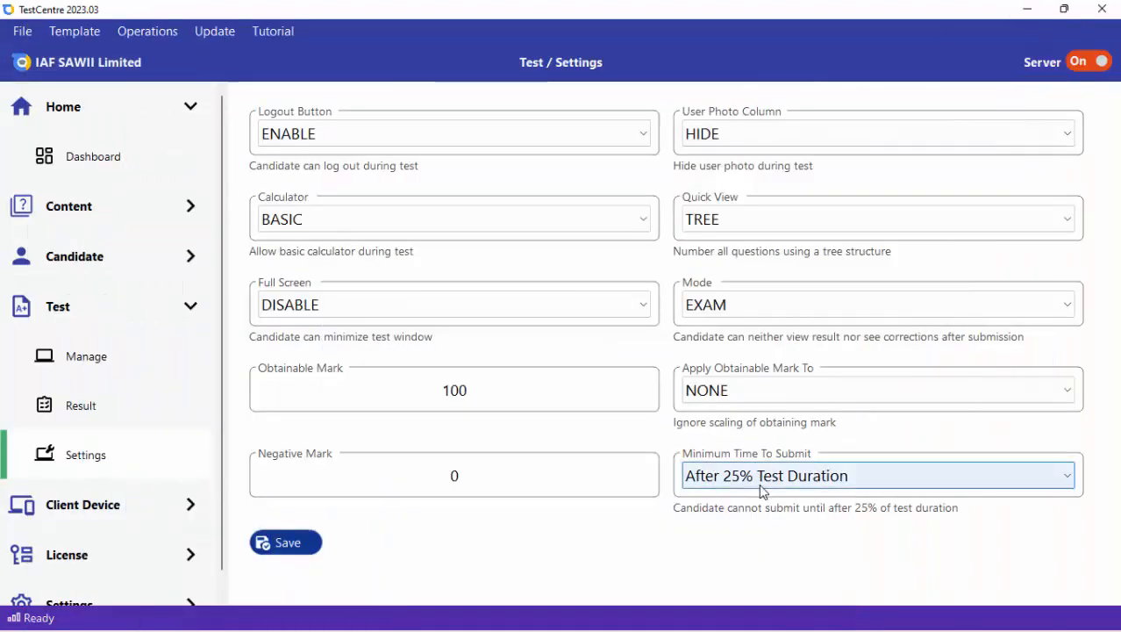
{"action": "left_click", "coordinate": [760, 487]}
{"action": "left_click", "coordinate": [741, 500]}
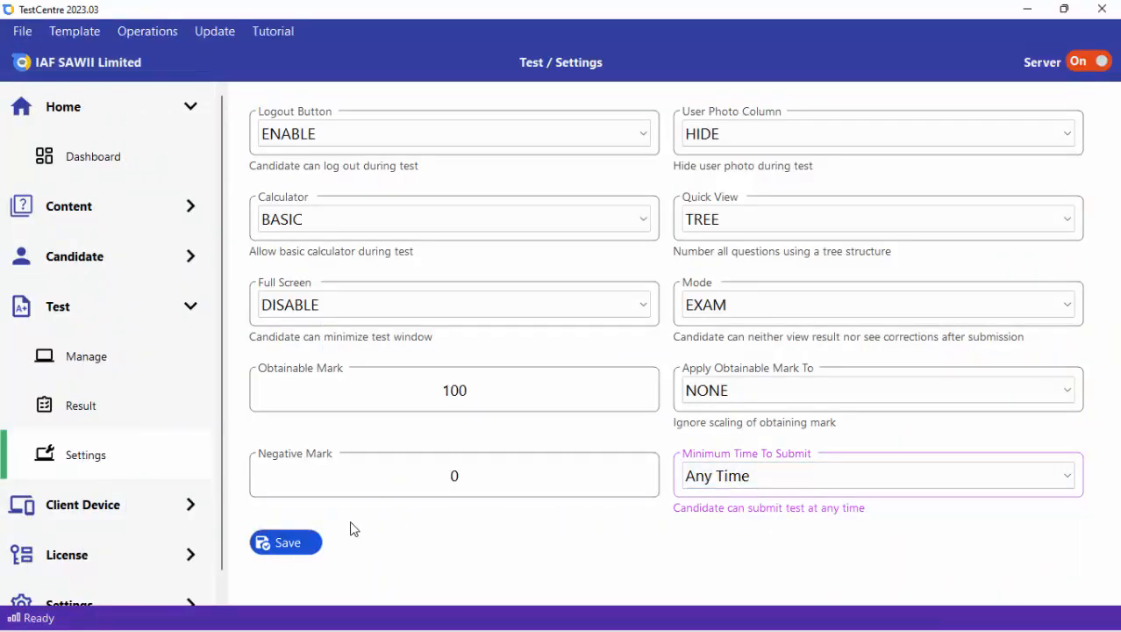
{"action": "left_click", "coordinate": [297, 544]}
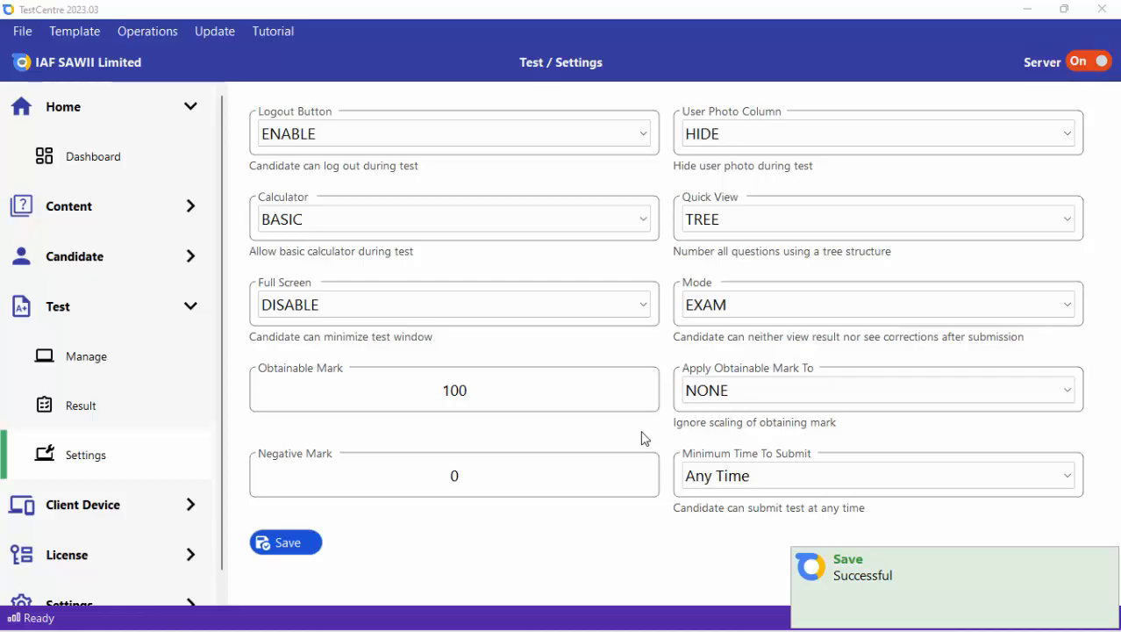
Switch to the client, log in with the first candidate's registration number, resume the SSCE test and submit it.
{"action": "key", "text": "alt+Tab"}
{"action": "left_click", "coordinate": [625, 343]}
{"action": "type", "text": "CLARA"}
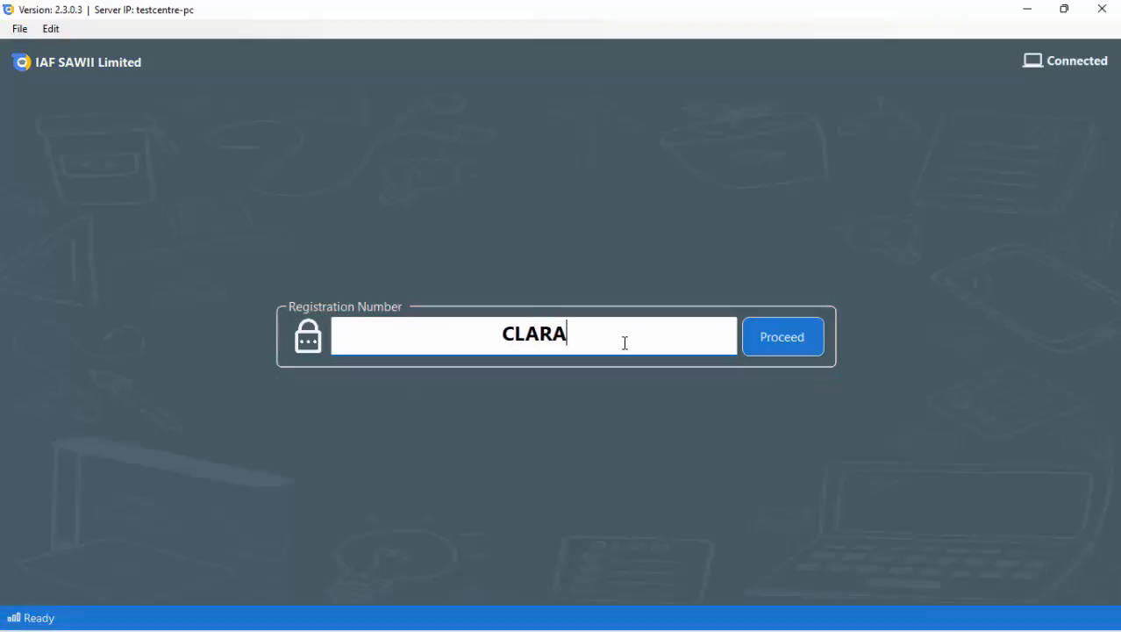
{"action": "key", "text": "Return"}
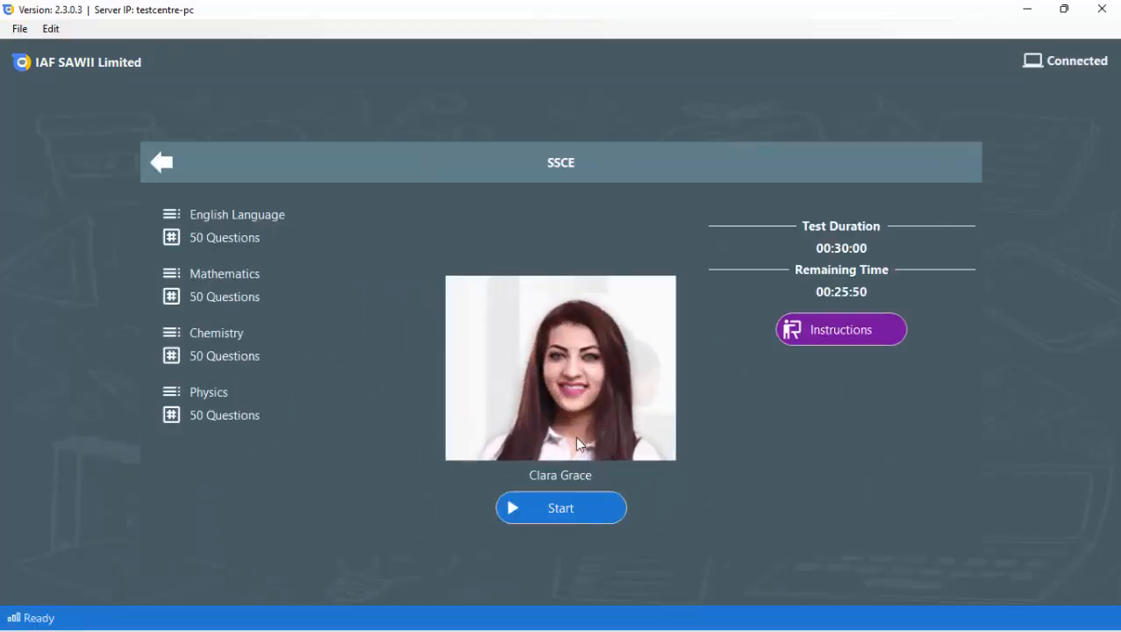
{"action": "left_click", "coordinate": [548, 508]}
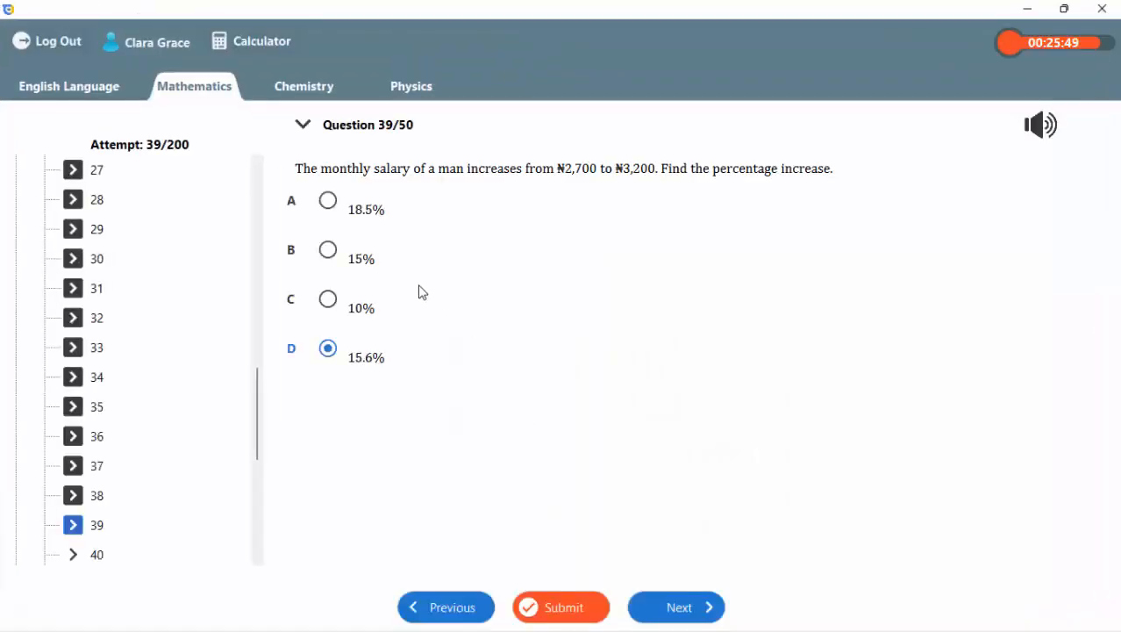
{"action": "left_click", "coordinate": [566, 607]}
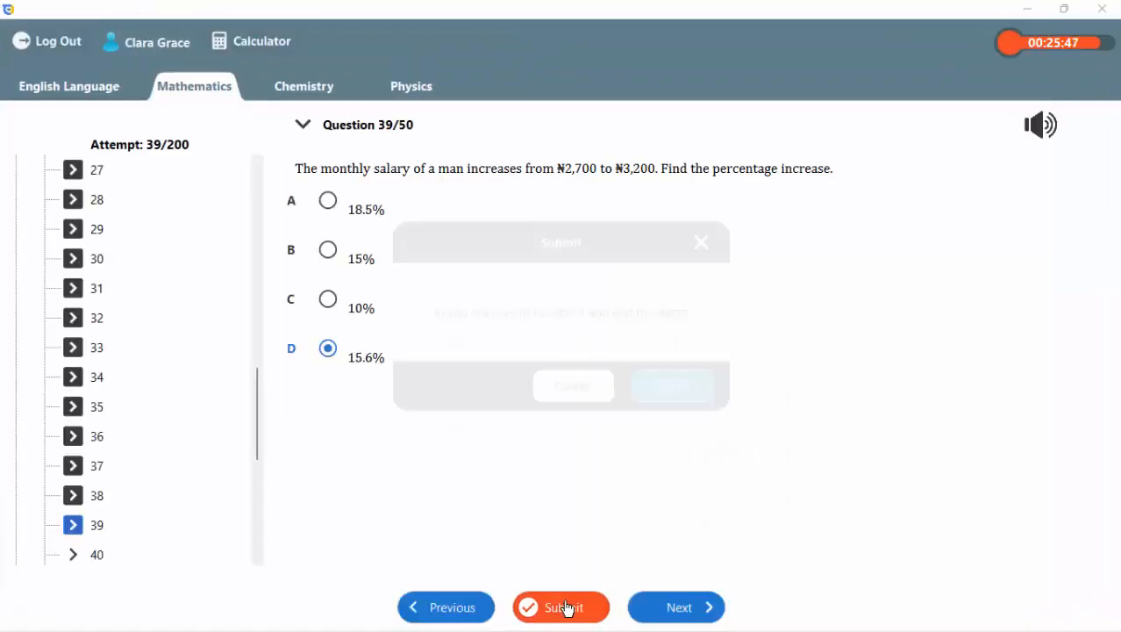
{"action": "left_click", "coordinate": [672, 386]}
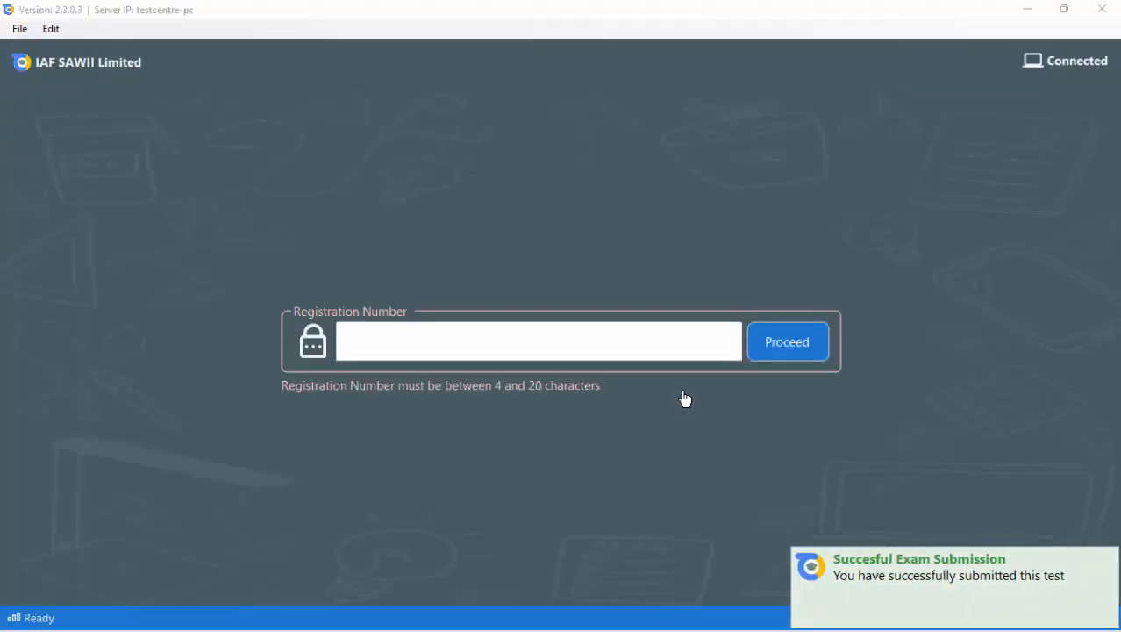
Return to the TestCentre server, set the test Mode to PRACTICE, and save the settings.
{"action": "left_click", "coordinate": [1021, 11]}
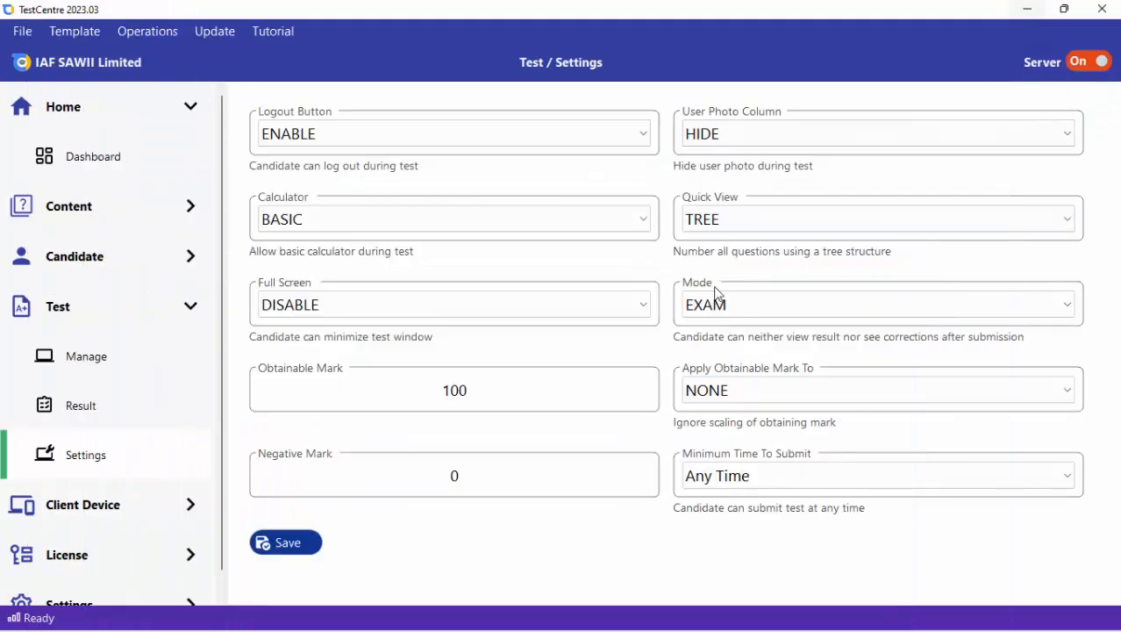
{"action": "left_click", "coordinate": [713, 311]}
{"action": "left_click", "coordinate": [712, 332]}
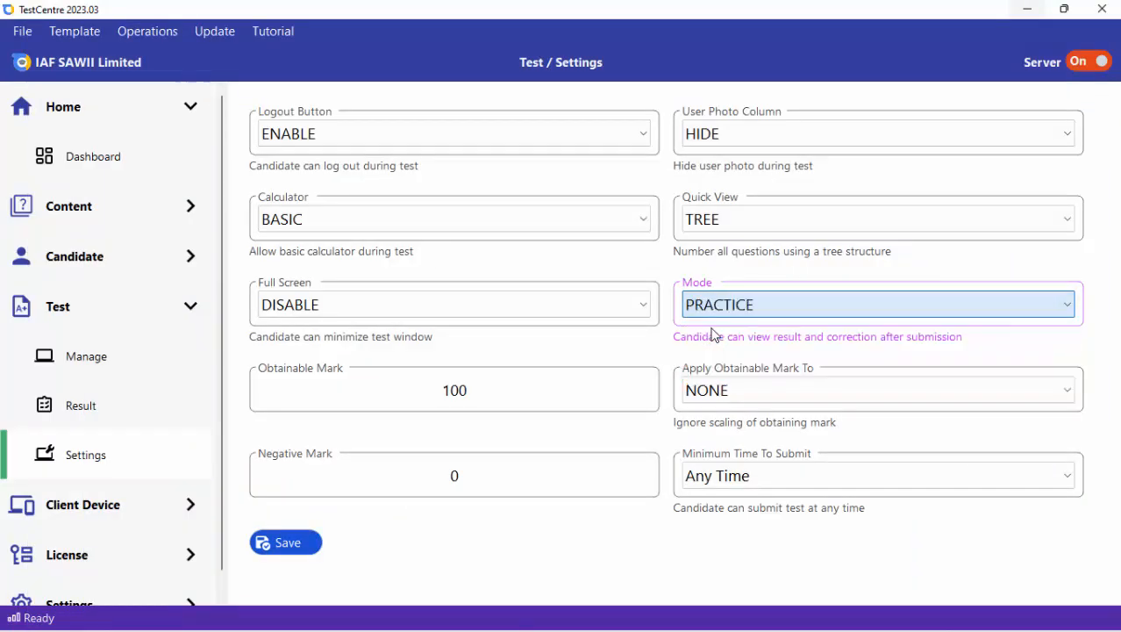
{"action": "left_click", "coordinate": [282, 543]}
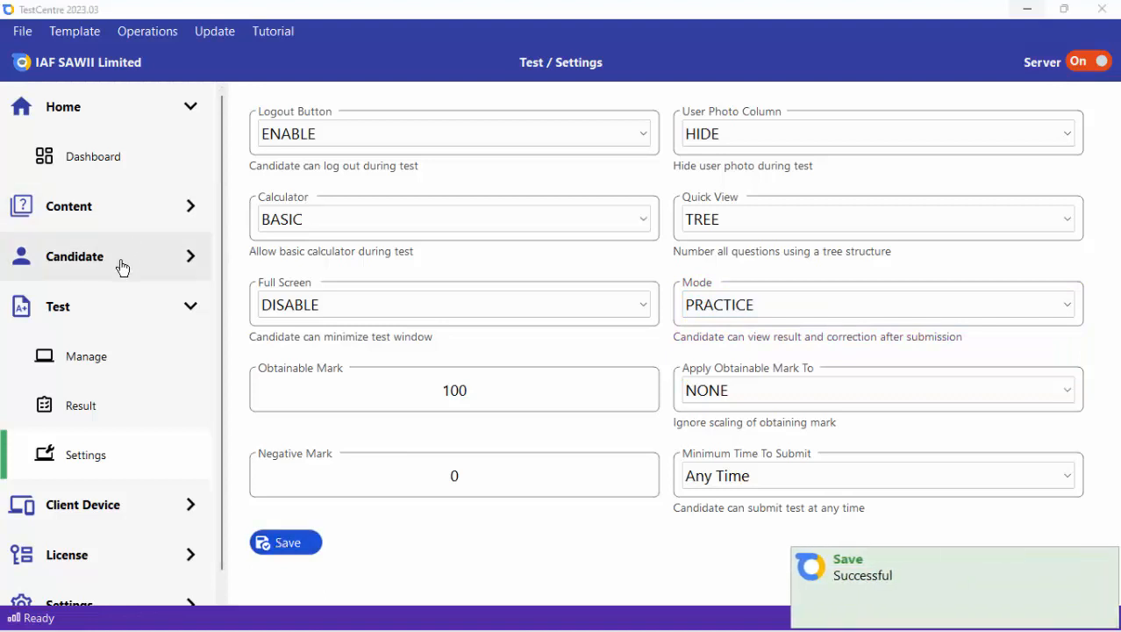
Begin setting a new test in test management by entering the candidate's registration number.
{"action": "left_click", "coordinate": [140, 352]}
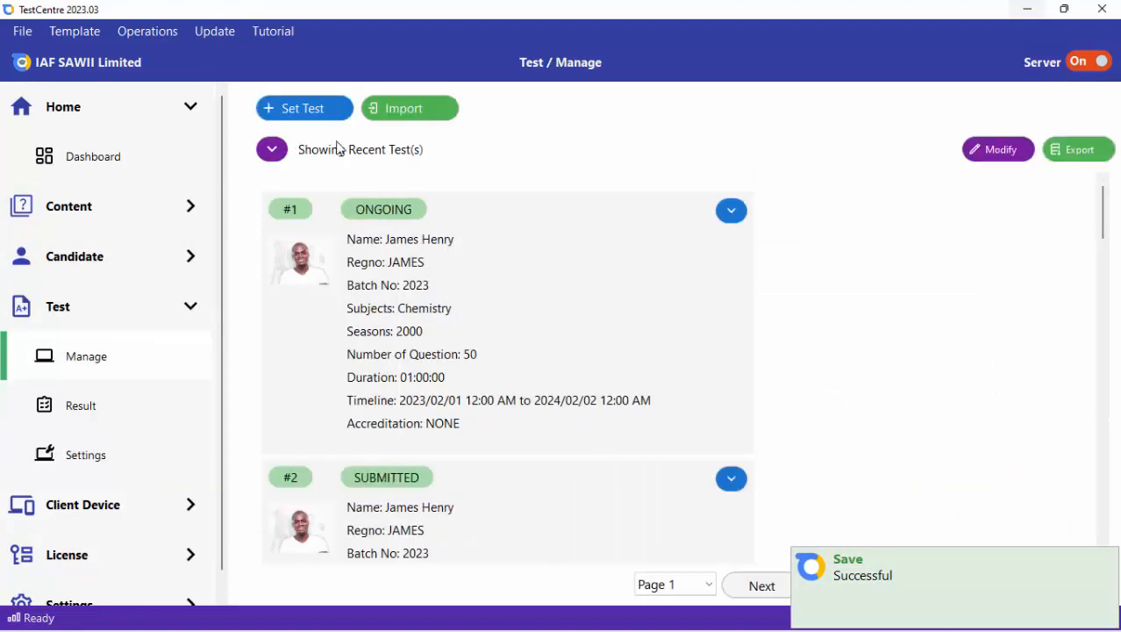
{"action": "left_click", "coordinate": [281, 112]}
{"action": "left_click", "coordinate": [303, 137]}
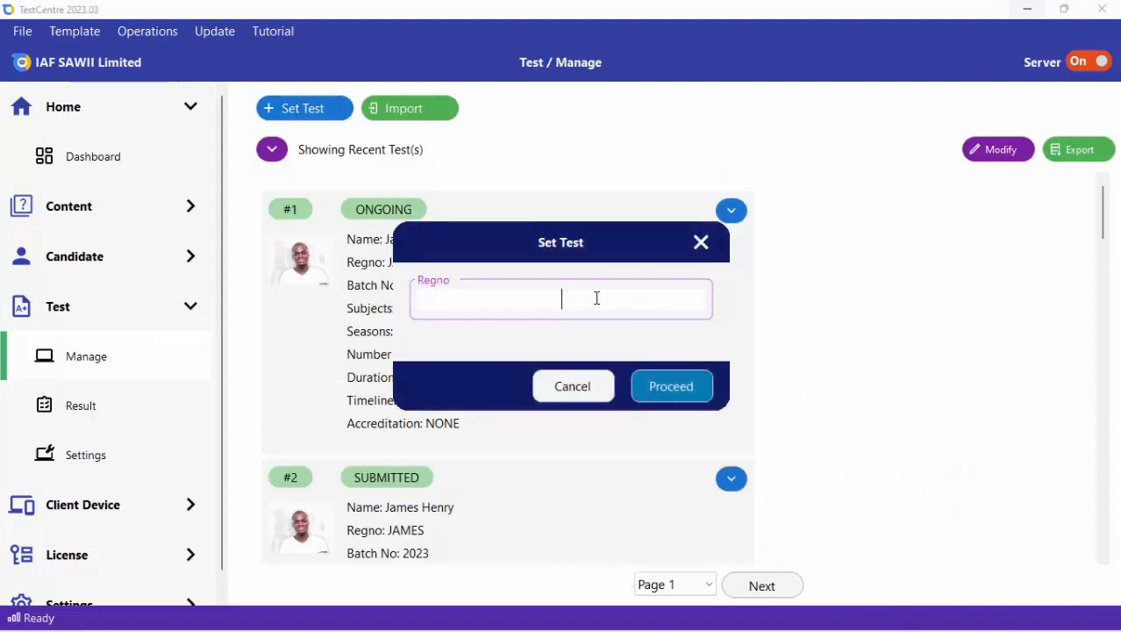
{"action": "type", "text": "TOBI"}
{"action": "left_click", "coordinate": [680, 391]}
Choose UTME_MOCK-OBJECTIVE as the new test's content with 2 subjects and proceed to the subject details.
{"action": "left_click", "coordinate": [523, 247]}
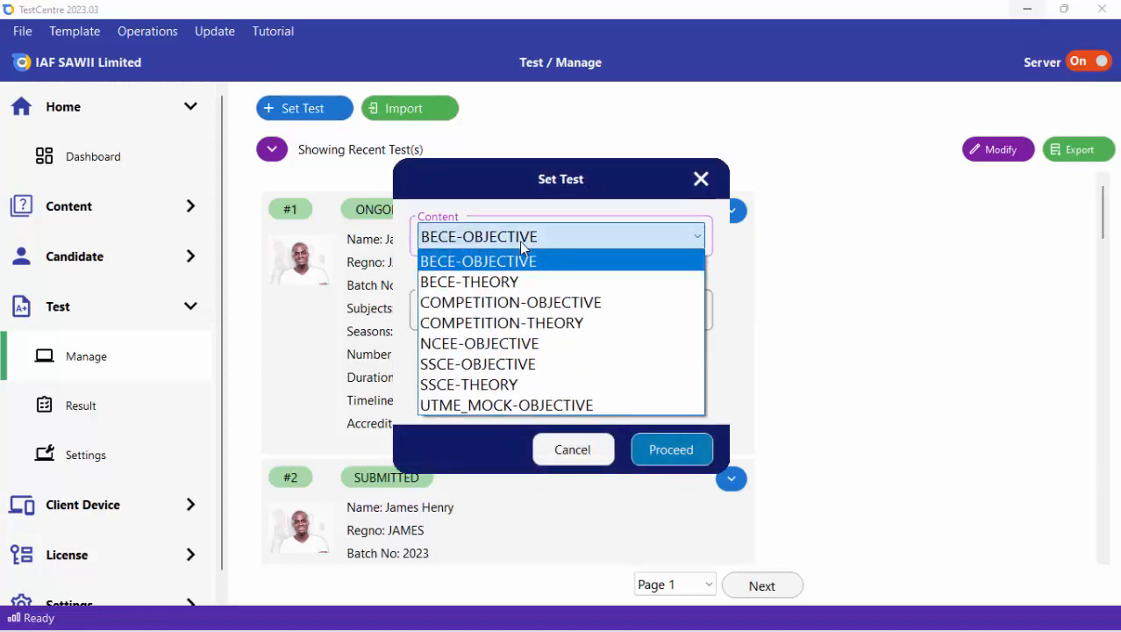
{"action": "left_click", "coordinate": [495, 404]}
{"action": "left_click", "coordinate": [494, 310]}
{"action": "left_click", "coordinate": [446, 336]}
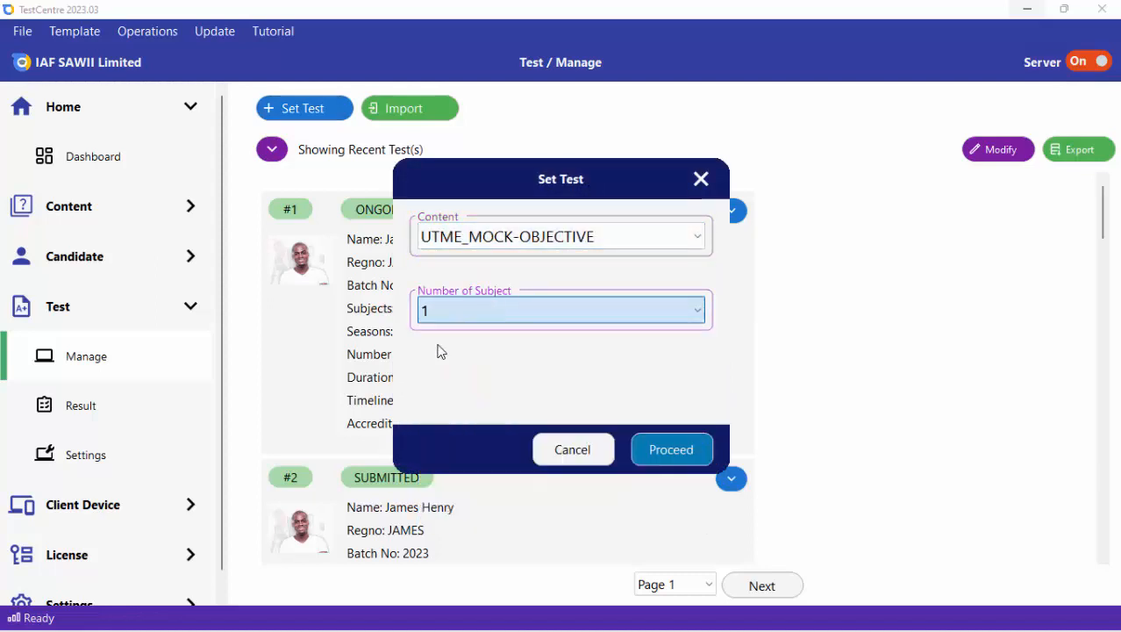
{"action": "left_click", "coordinate": [450, 314]}
{"action": "left_click", "coordinate": [438, 356]}
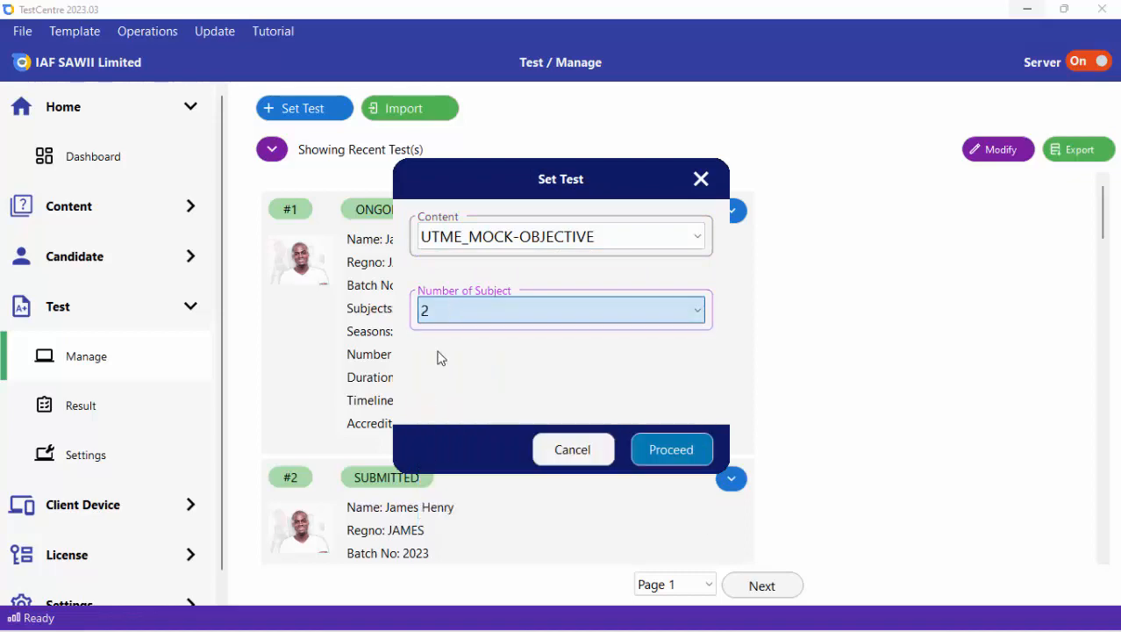
{"action": "left_click", "coordinate": [673, 457]}
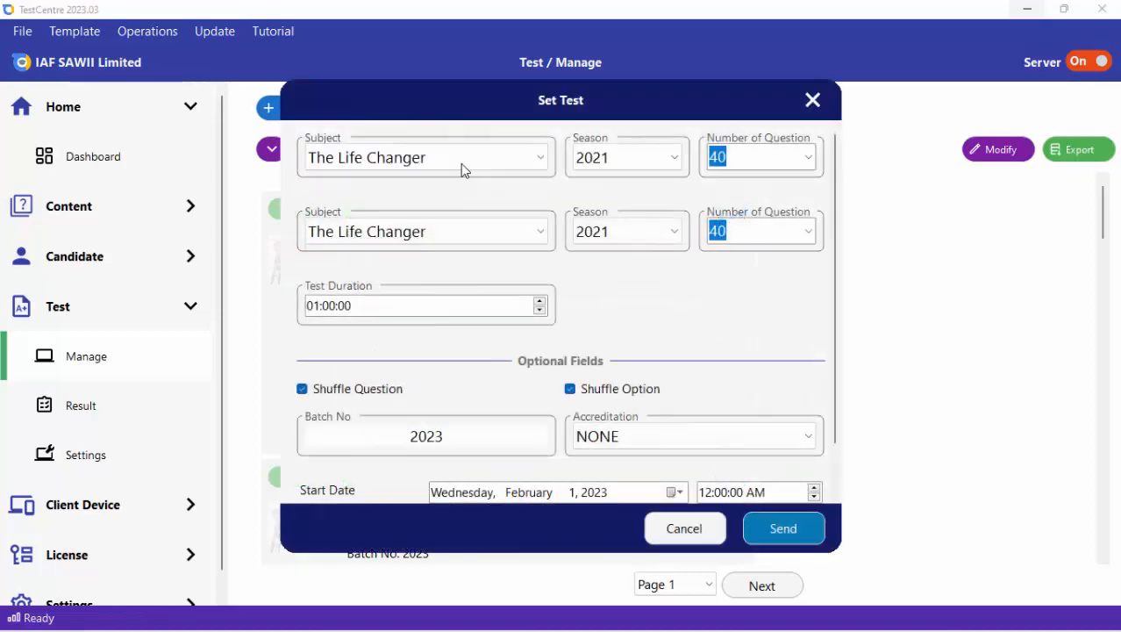
Set the new test's subjects to Commerce and Government and send the test.
{"action": "left_click", "coordinate": [458, 167]}
{"action": "left_click", "coordinate": [399, 179]}
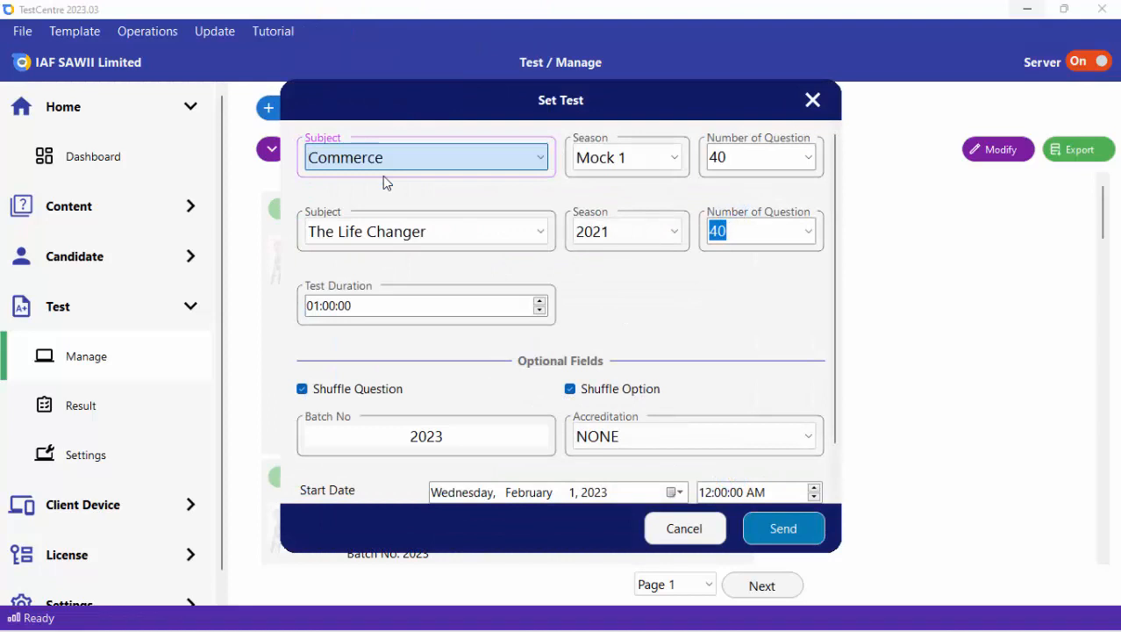
{"action": "left_click", "coordinate": [406, 233]}
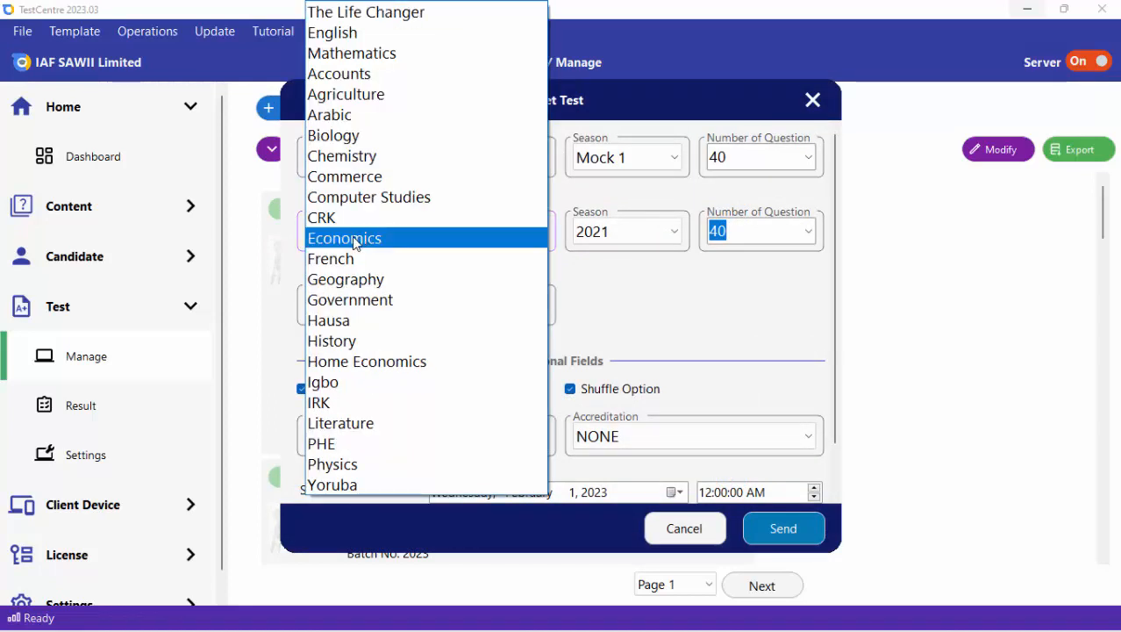
{"action": "left_click", "coordinate": [377, 299]}
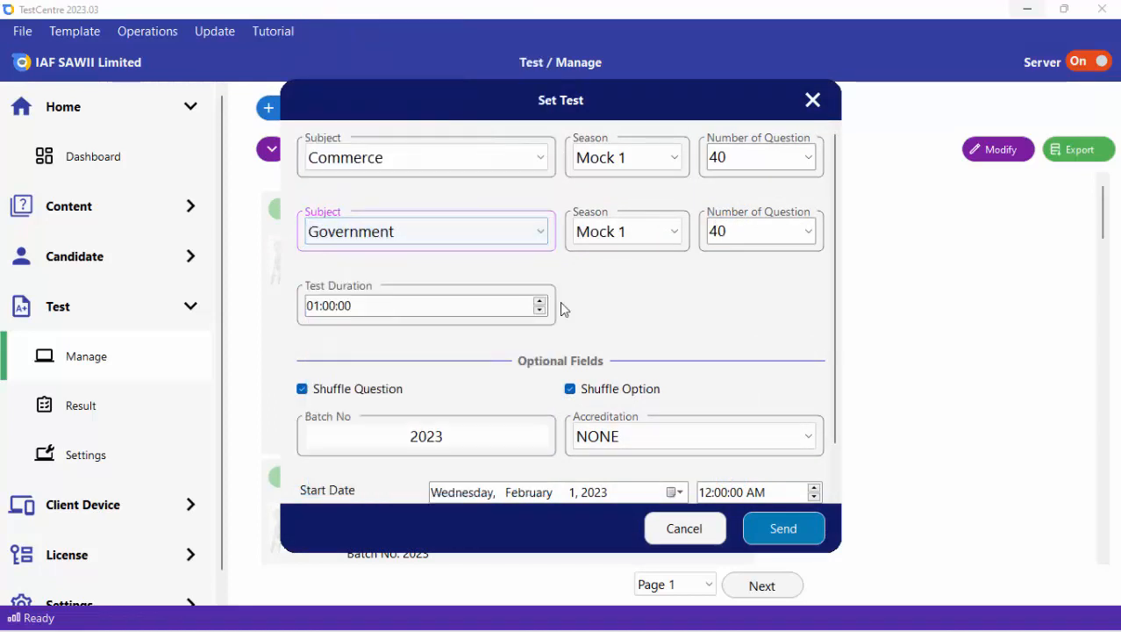
{"action": "left_click", "coordinate": [784, 528]}
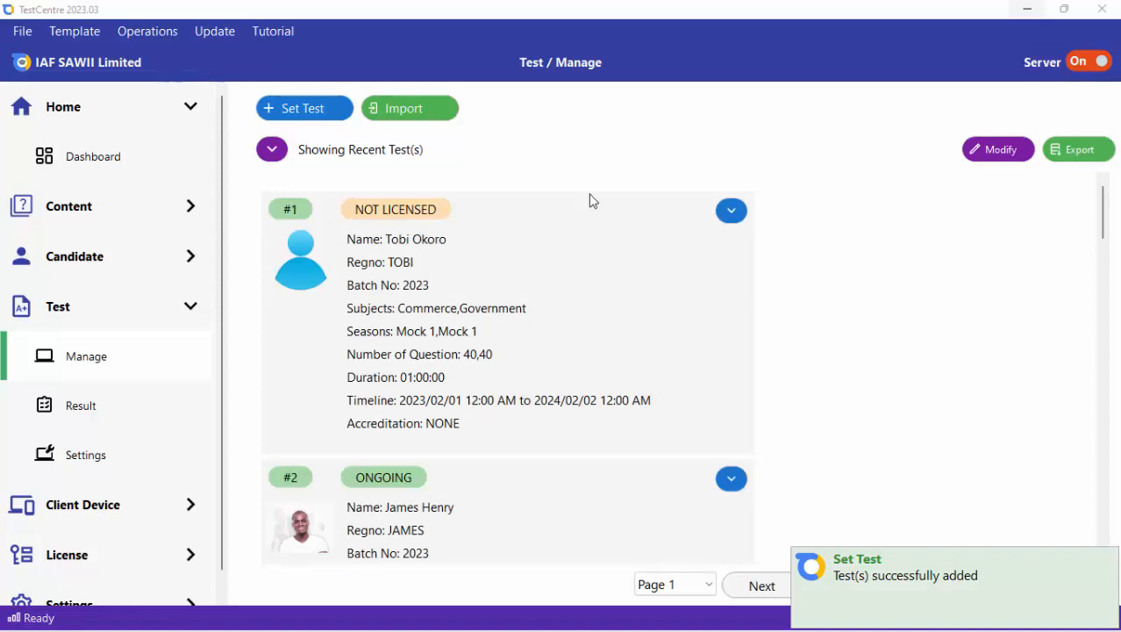
License the newly added Commerce and Government test, entering the license account password.
{"action": "left_click", "coordinate": [731, 212]}
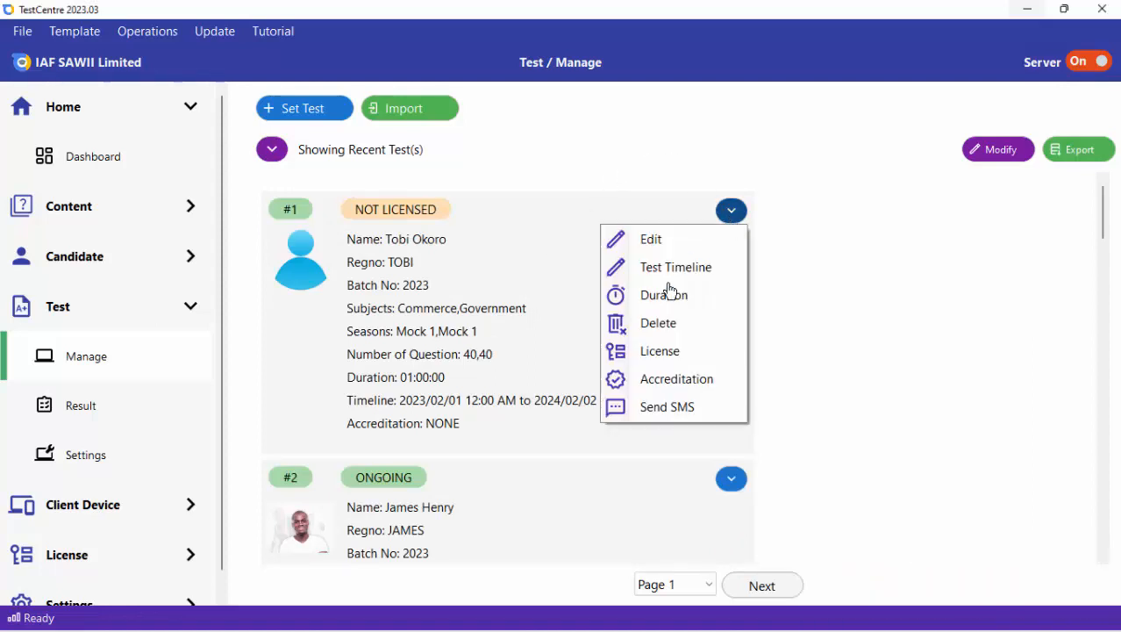
{"action": "left_click", "coordinate": [665, 352]}
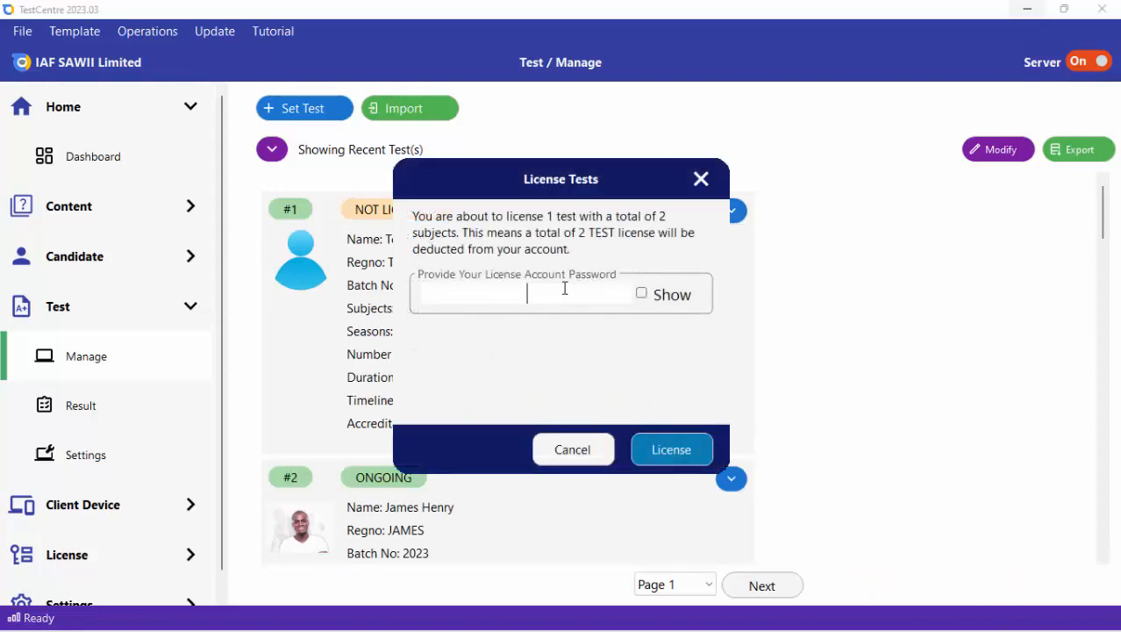
{"action": "type", "text": "********"}
{"action": "left_click", "coordinate": [649, 452]}
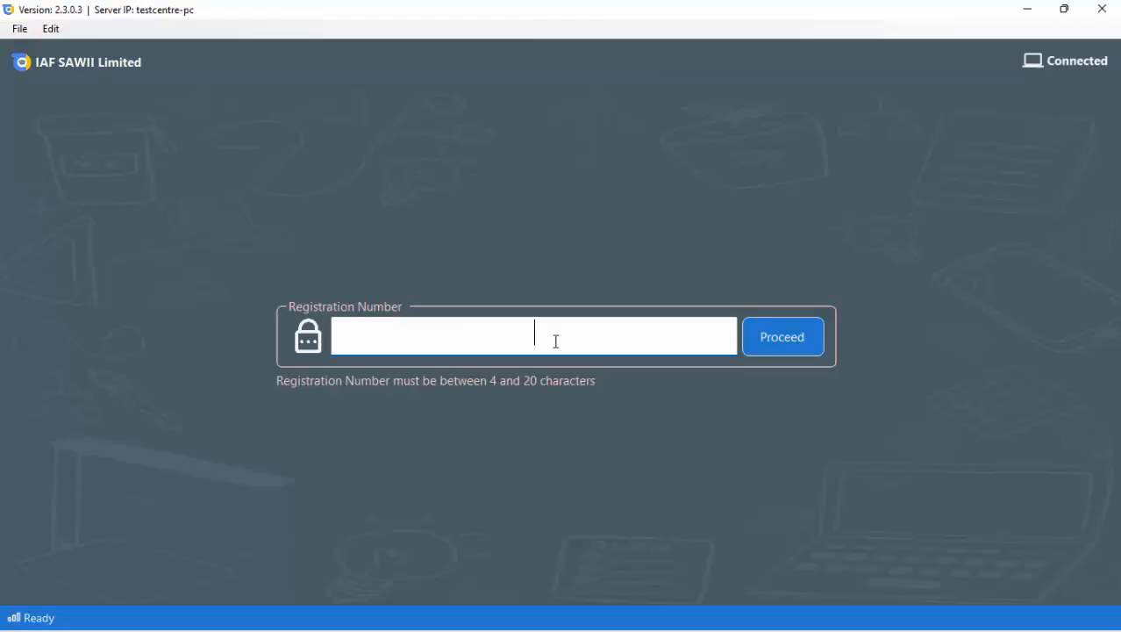
Switch to the client, log in with the second candidate's registration number, and start the SSCE test.
{"action": "type", "text": "TOBI"}
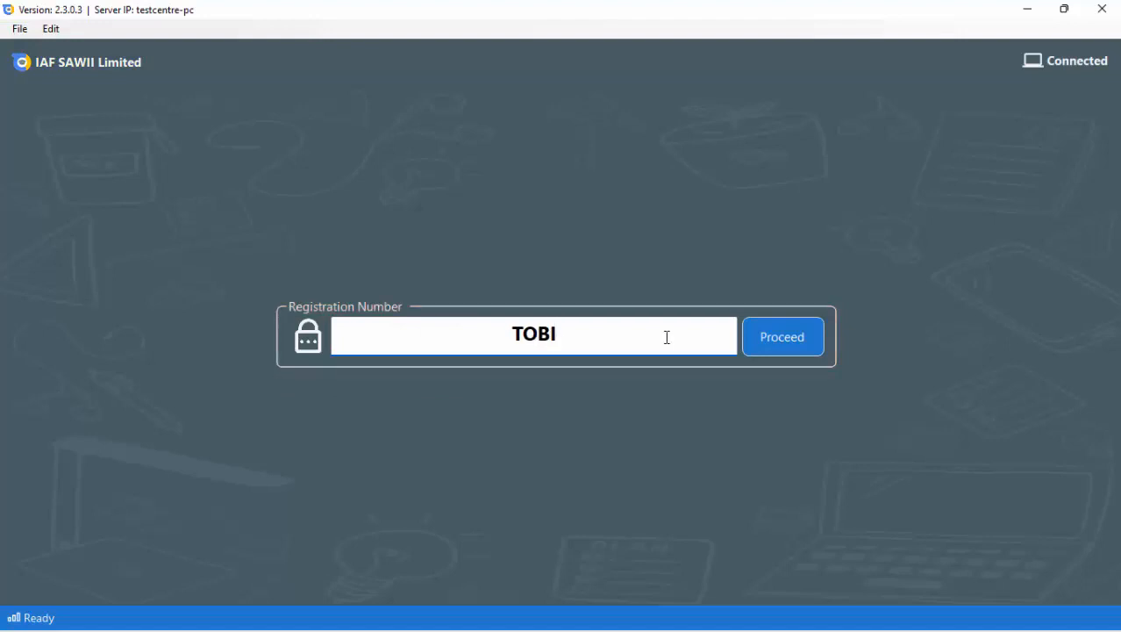
{"action": "left_click", "coordinate": [777, 349]}
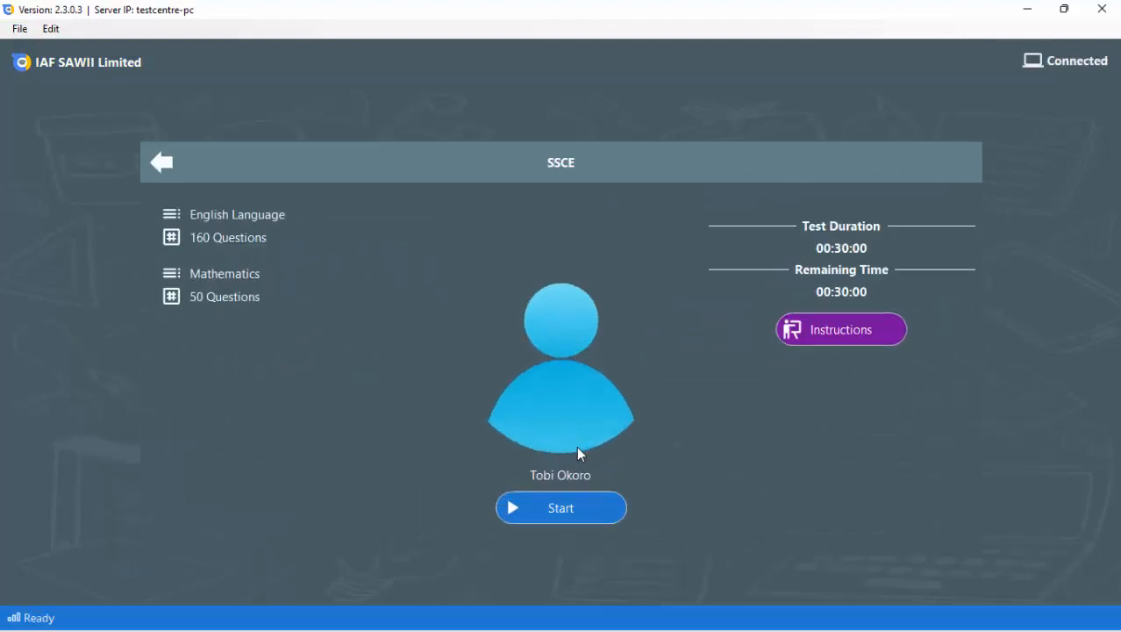
{"action": "left_click", "coordinate": [579, 519]}
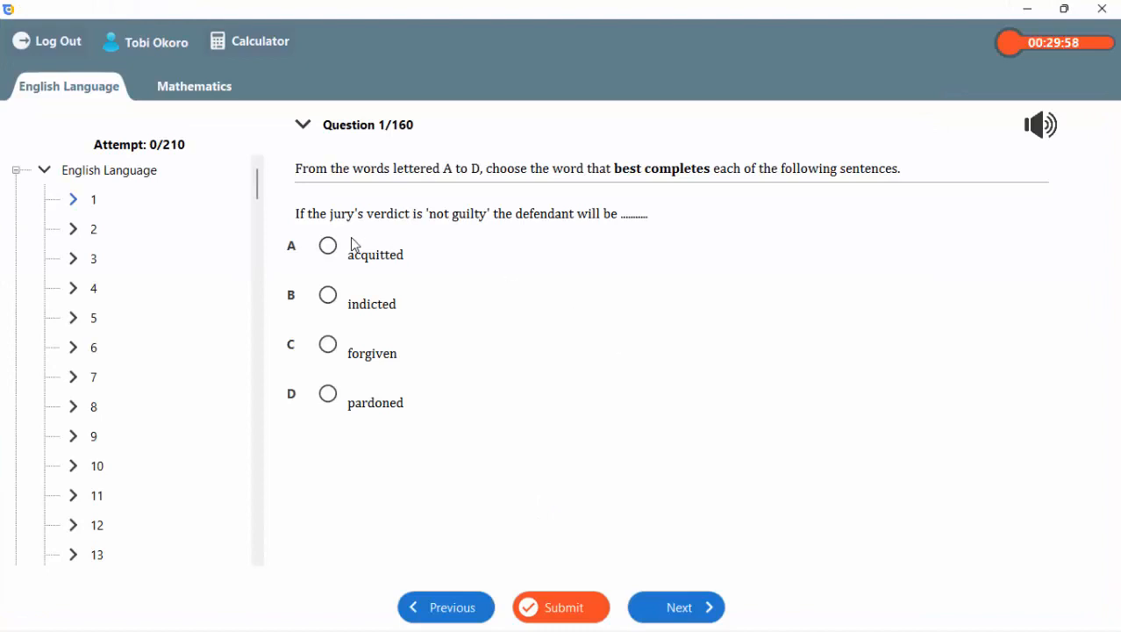
Answer the English Language questions with option D, work through Mathematics up to question 47, and submit the test.
{"action": "key", "text": "d"}
{"action": "key", "text": "n"}
{"action": "key", "text": "d"}
{"action": "key", "text": "n"}
{"action": "key", "text": "d"}
{"action": "key", "text": "n"}
{"action": "key", "text": "d"}
{"action": "key", "text": "n"}
{"action": "key", "text": "d"}
{"action": "key", "text": "n"}
{"action": "key", "text": "d"}
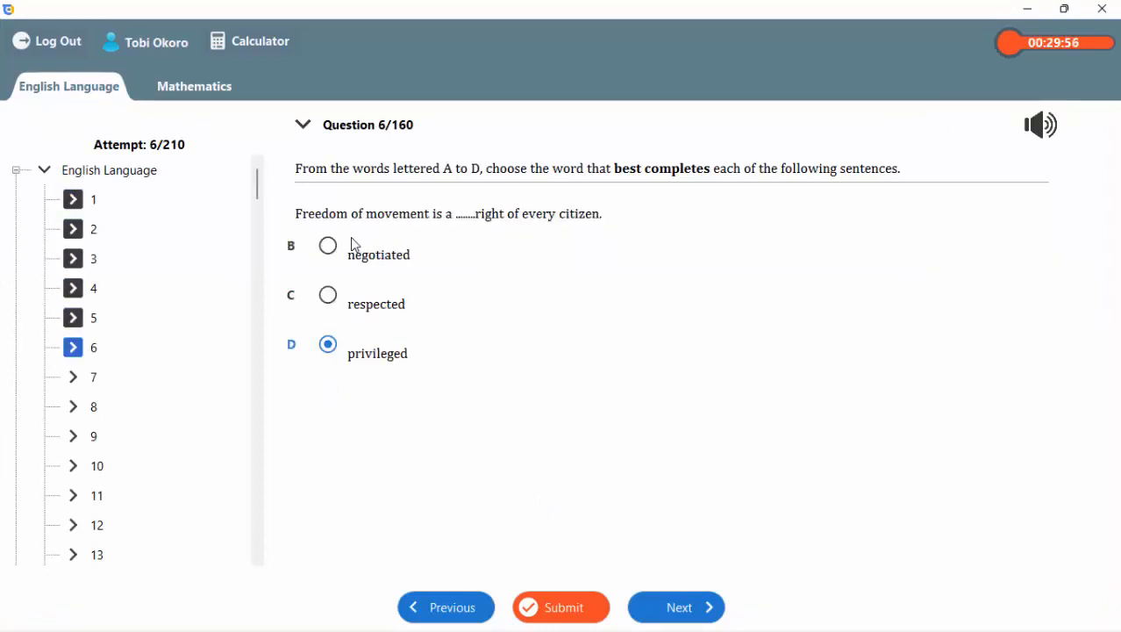
{"action": "key", "text": "n"}
{"action": "key", "text": "d"}
{"action": "key", "text": "n"}
{"action": "key", "text": "d"}
{"action": "key", "text": "n"}
{"action": "key", "text": "d"}
{"action": "key", "text": "n"}
{"action": "key", "text": "d"}
{"action": "key", "text": "n"}
{"action": "key", "text": "d"}
{"action": "key", "text": "n"}
{"action": "key", "text": "d"}
{"action": "key", "text": "n"}
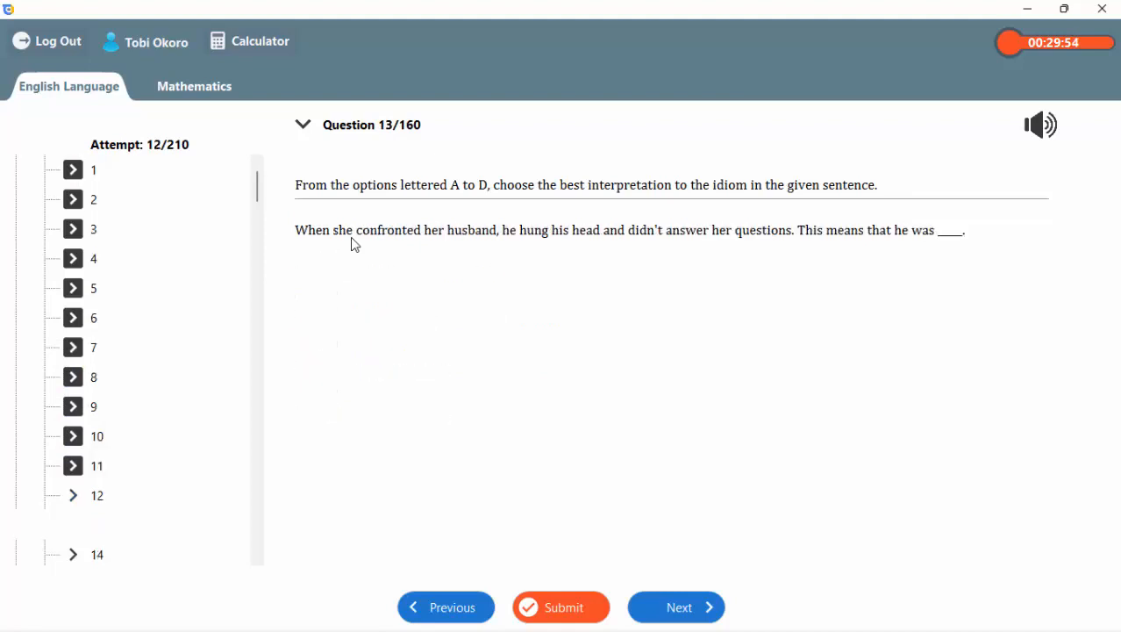
{"action": "key", "text": "d"}
{"action": "key", "text": "n"}
{"action": "key", "text": "d"}
{"action": "key", "text": "n"}
{"action": "key", "text": "d"}
{"action": "key", "text": "n"}
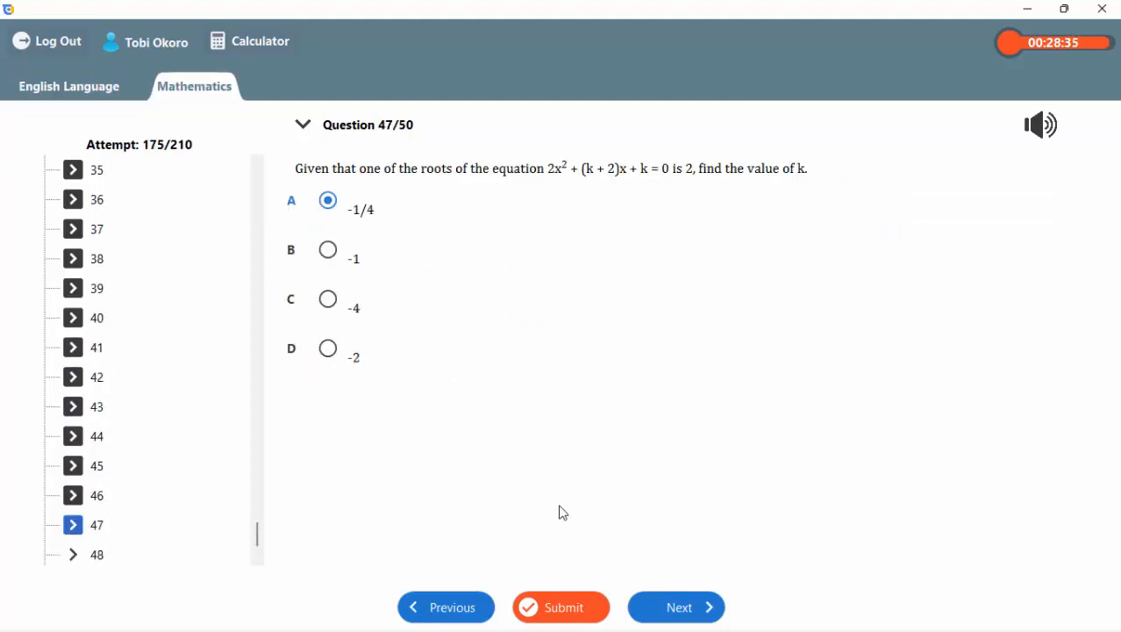
{"action": "left_click", "coordinate": [561, 607]}
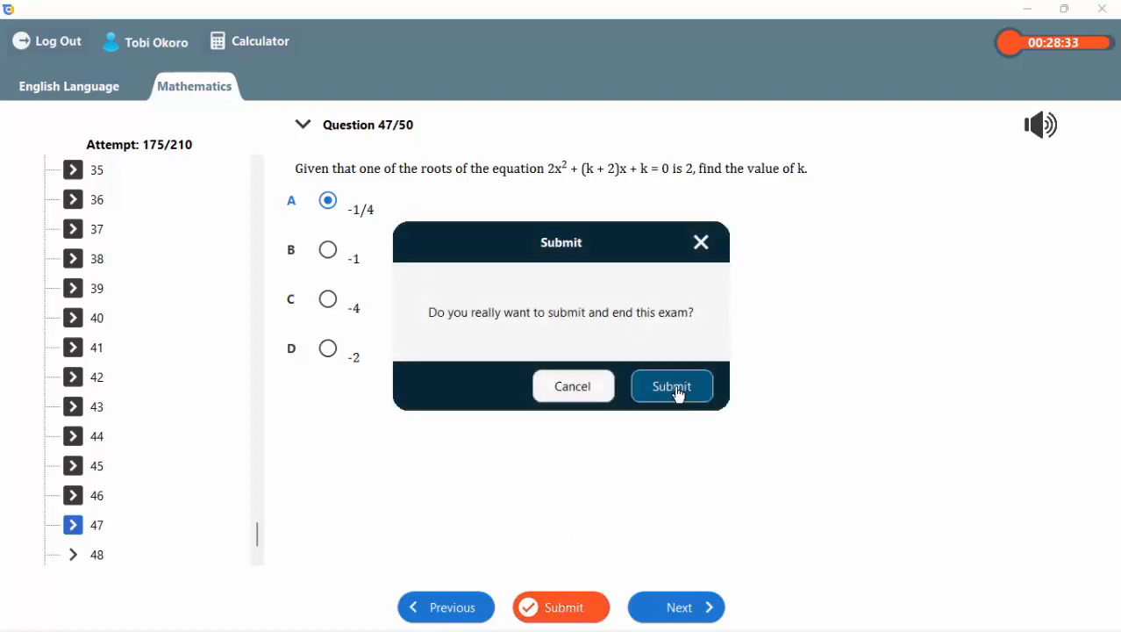
{"action": "left_click", "coordinate": [675, 388]}
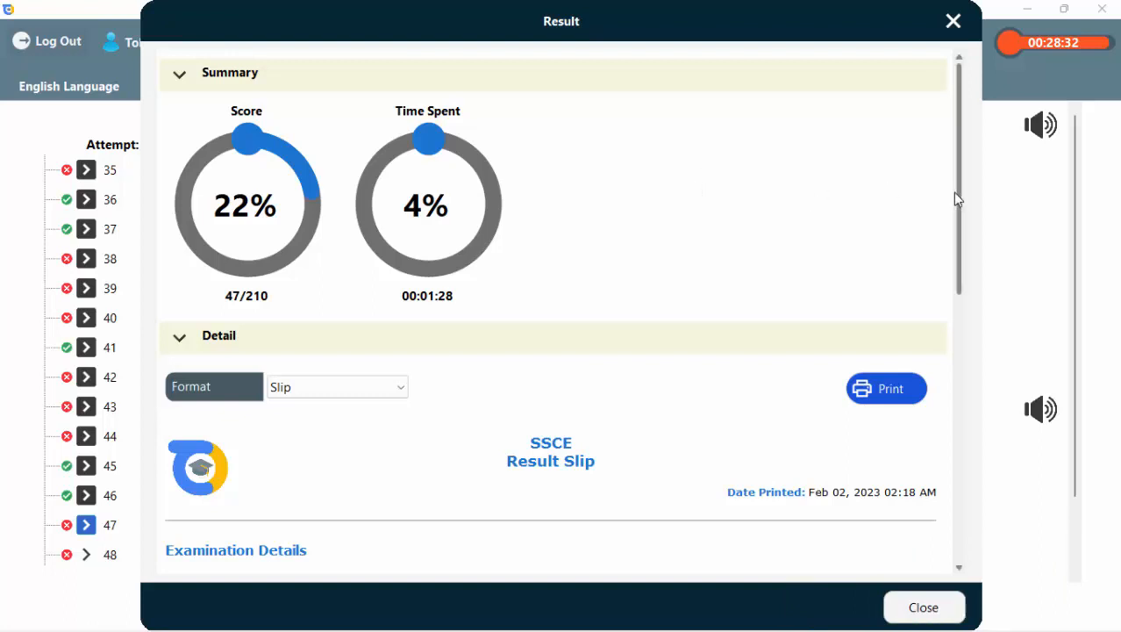
Review the result slip and the topic breakdown, switching the topic subject to Mathematics.
{"action": "left_click_drag", "start_coordinate": [956, 197], "coordinate": [962, 409]}
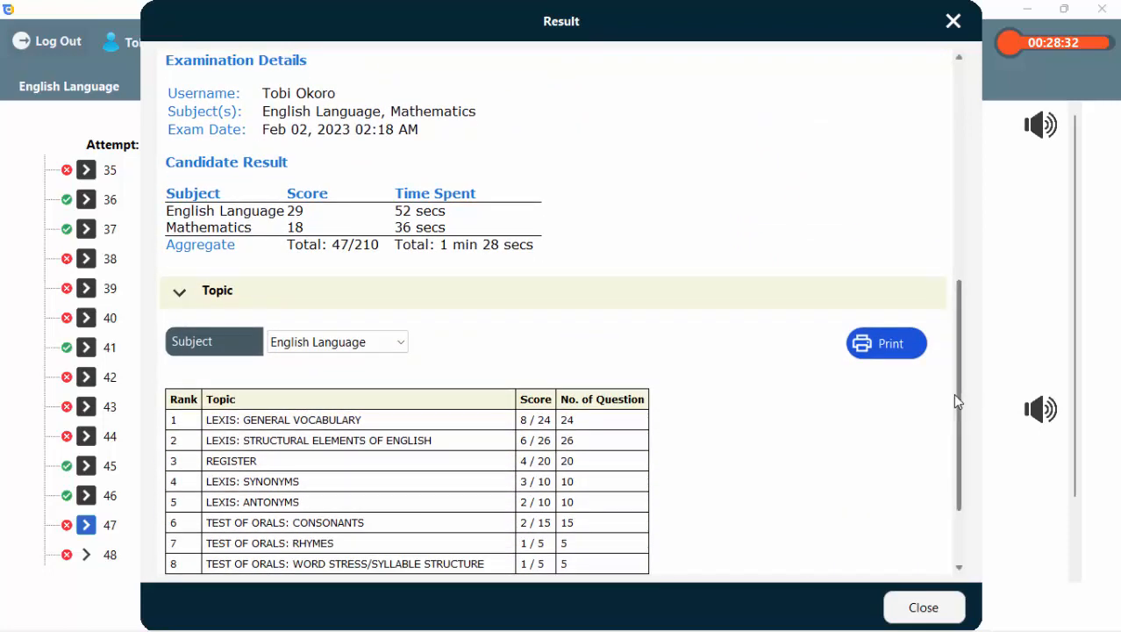
{"action": "scroll", "coordinate": [954, 404], "scroll_direction": "down", "scroll_amount": 3}
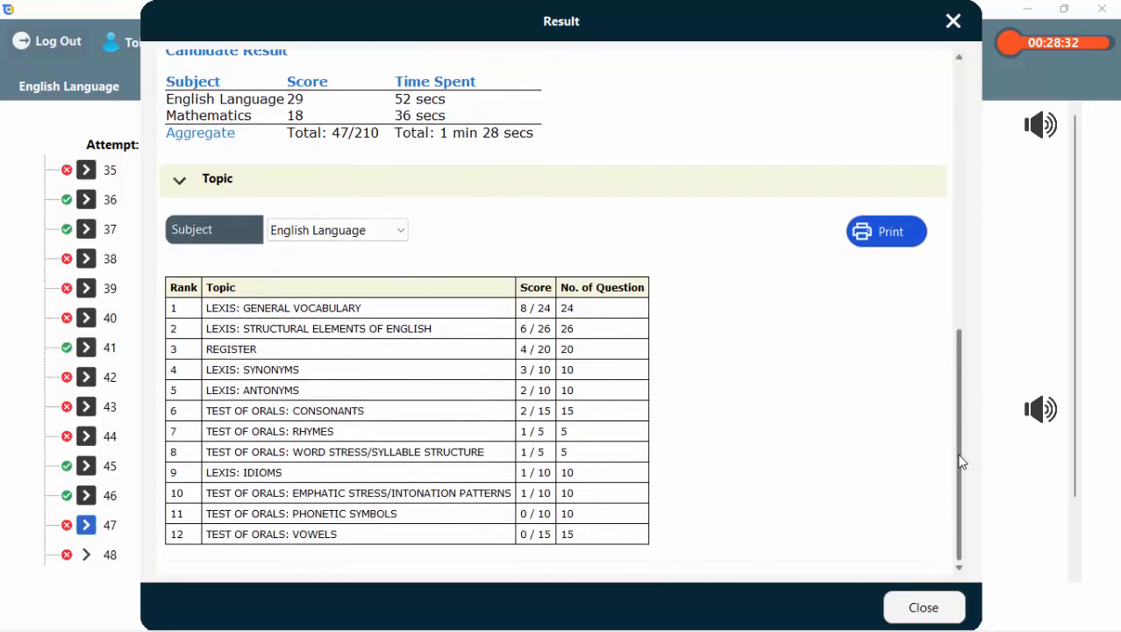
{"action": "left_click", "coordinate": [344, 231]}
{"action": "left_click", "coordinate": [319, 265]}
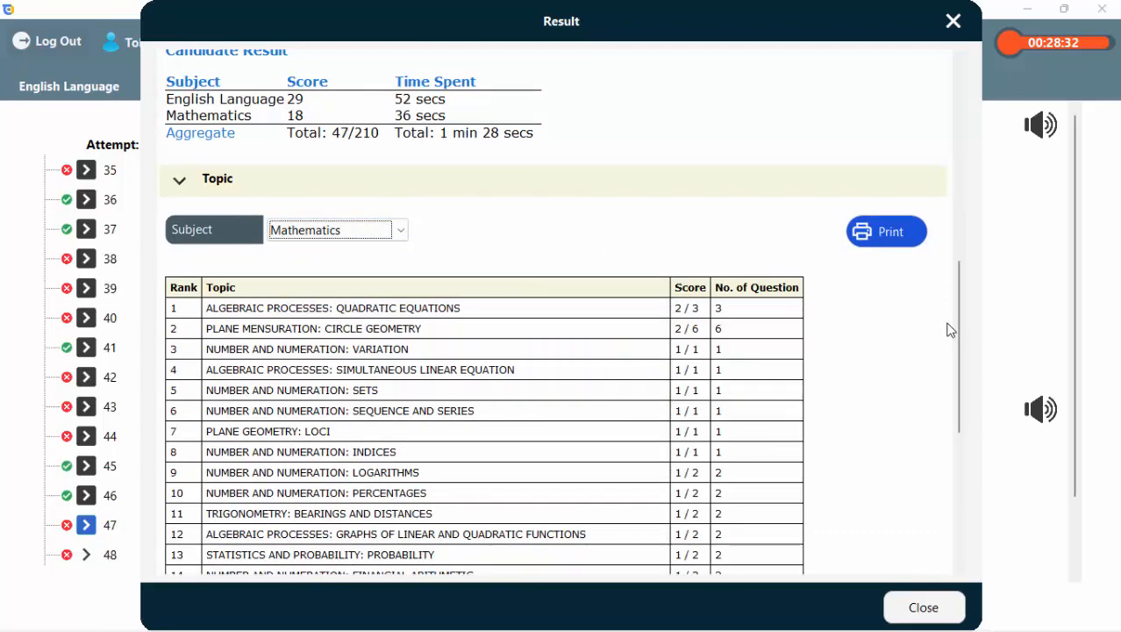
View the result details in Table, Column Chart and Pie Chart formats, return to the score summary, and close the result.
{"action": "left_click_drag", "start_coordinate": [961, 361], "coordinate": [957, 232]}
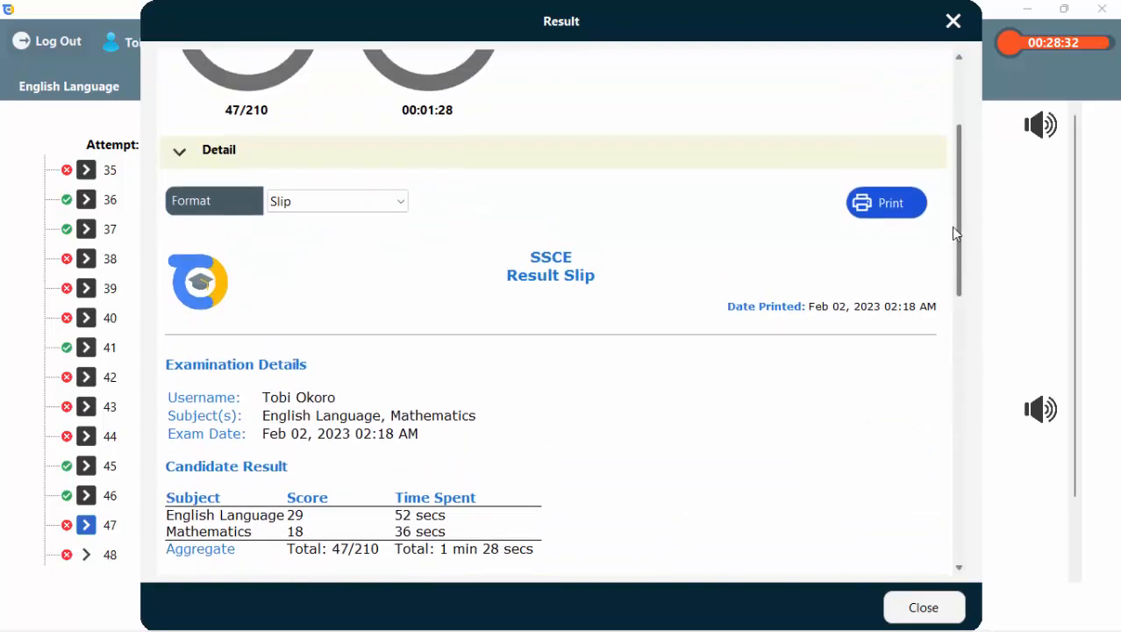
{"action": "left_click", "coordinate": [329, 202]}
{"action": "left_click", "coordinate": [309, 237]}
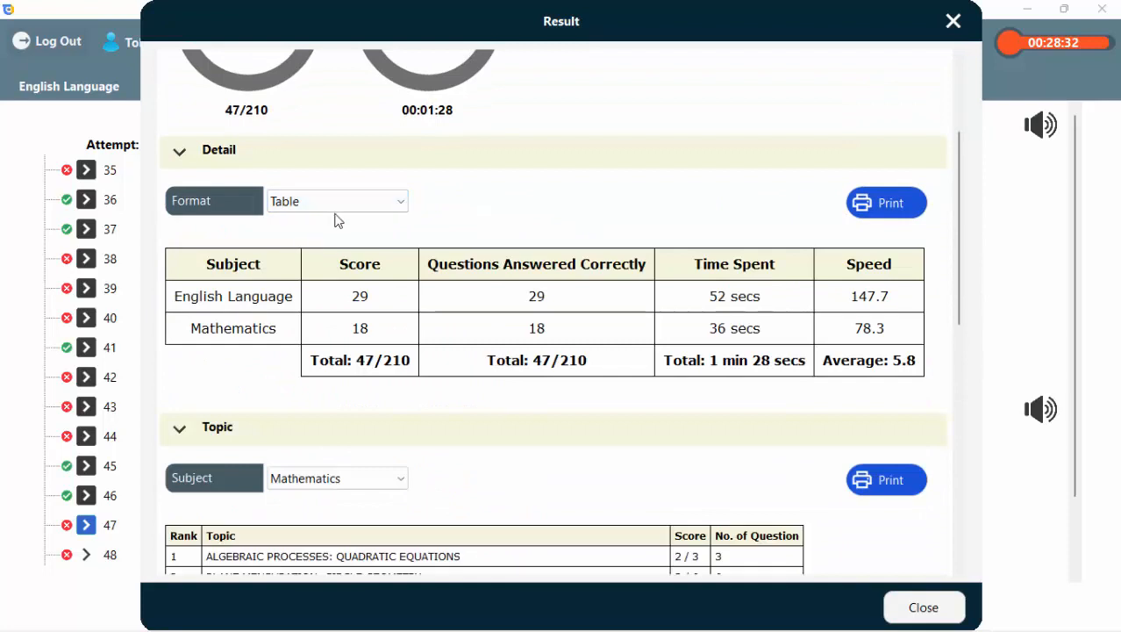
{"action": "left_click", "coordinate": [338, 203]}
{"action": "left_click", "coordinate": [316, 255]}
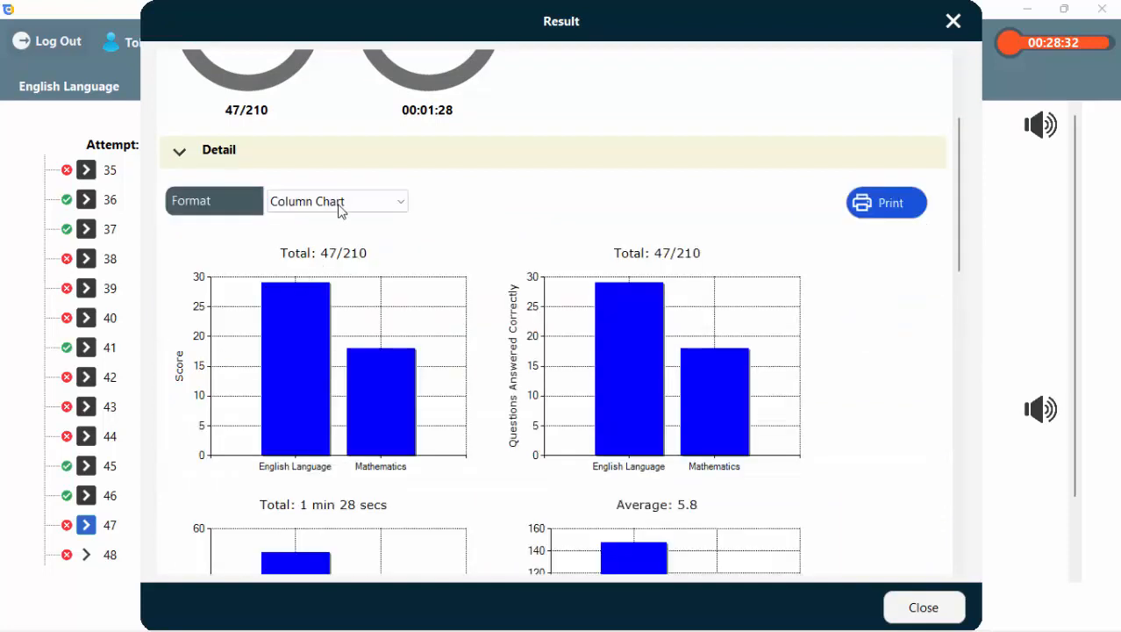
{"action": "left_click", "coordinate": [343, 203]}
{"action": "left_click", "coordinate": [322, 287]}
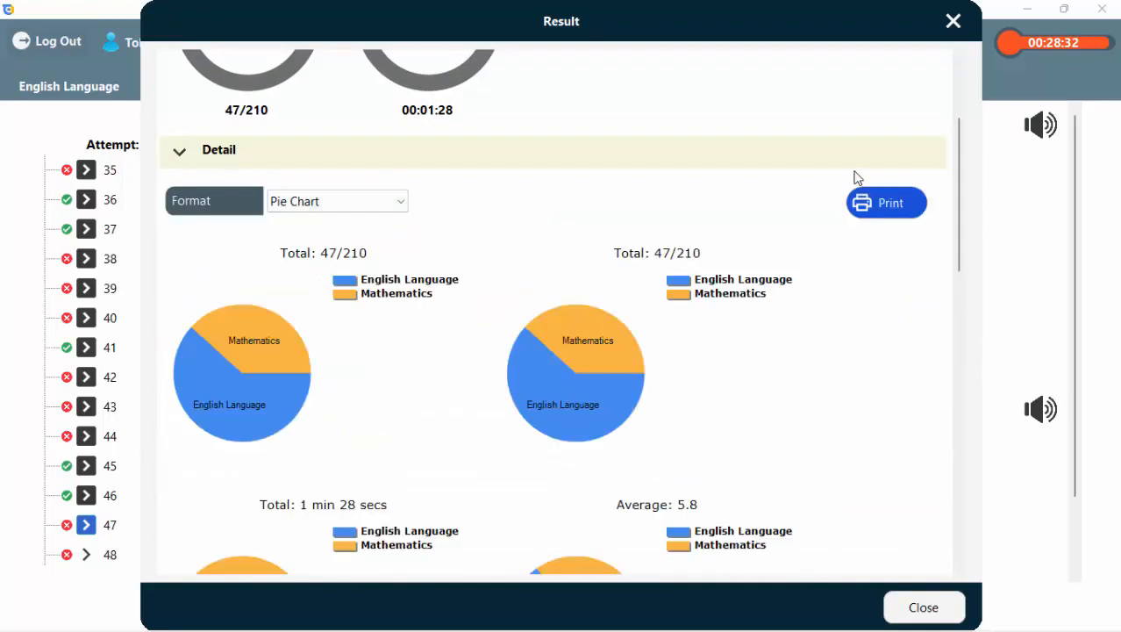
{"action": "left_click_drag", "start_coordinate": [958, 212], "coordinate": [954, 114]}
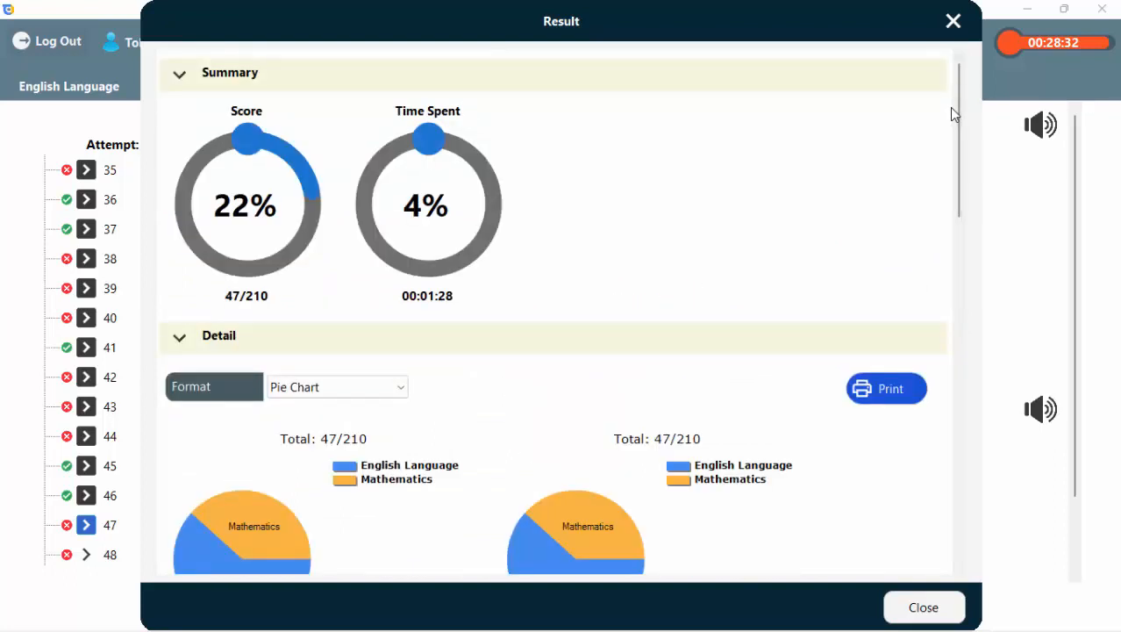
{"action": "left_click", "coordinate": [954, 21]}
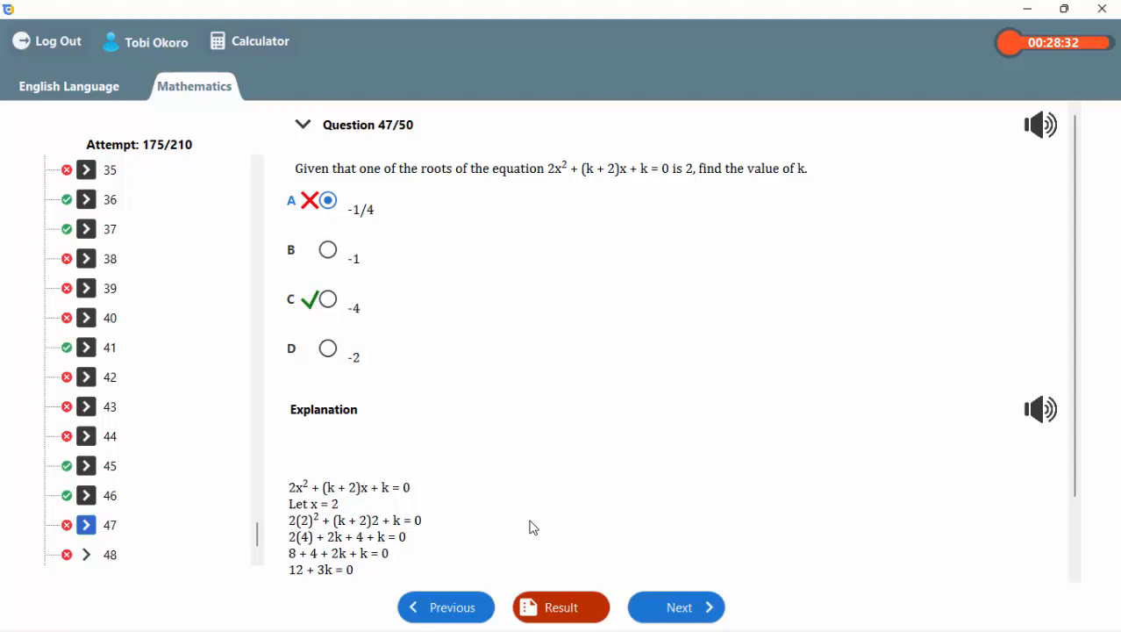
Switch the submitted test to English Language and look through its marked question list.
{"action": "left_click", "coordinate": [97, 95]}
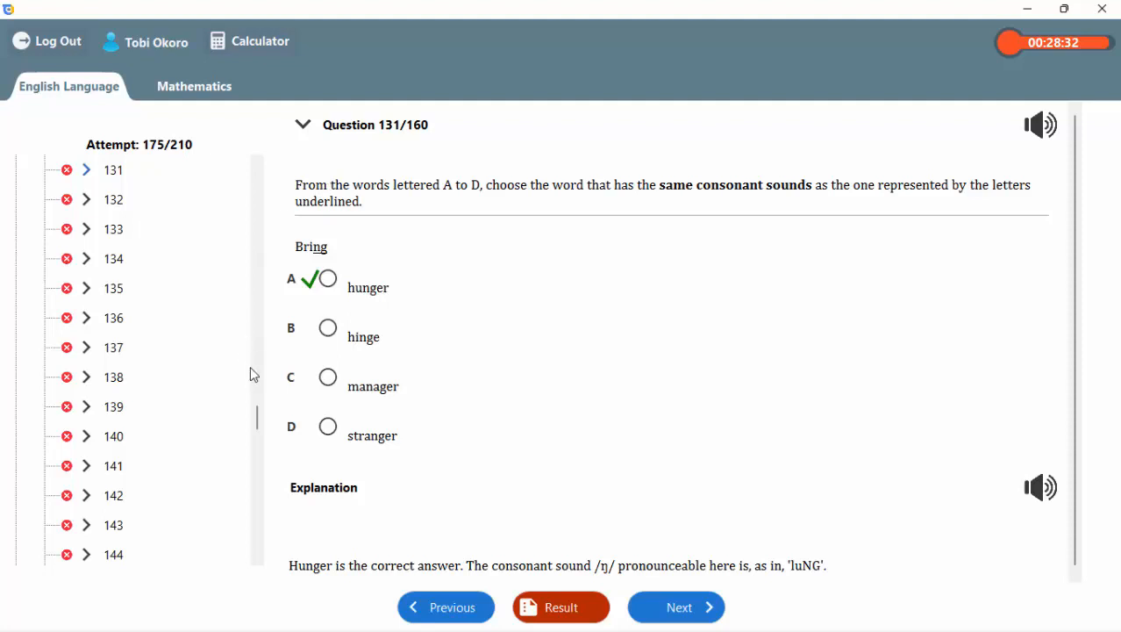
{"action": "left_click_drag", "start_coordinate": [256, 413], "coordinate": [261, 468]}
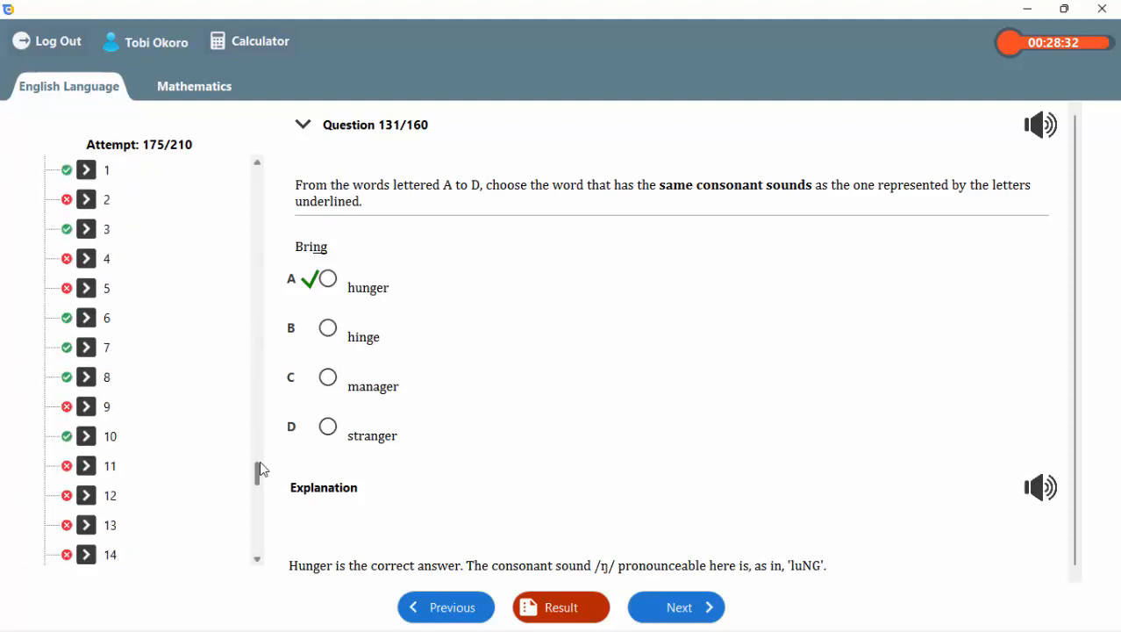